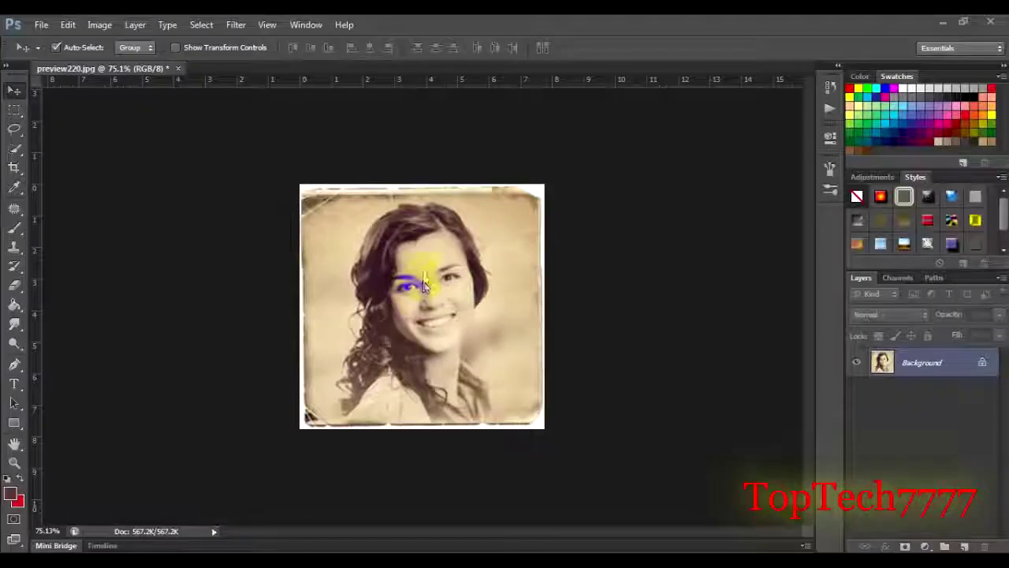
- Resize the image to 10 × 10 cm at 200 pixels/inch, giving 787 × 787 pixels
scroll(418, 292, up, 2)
scroll(427, 277, up, 2)
scroll(426, 277, down, 2)
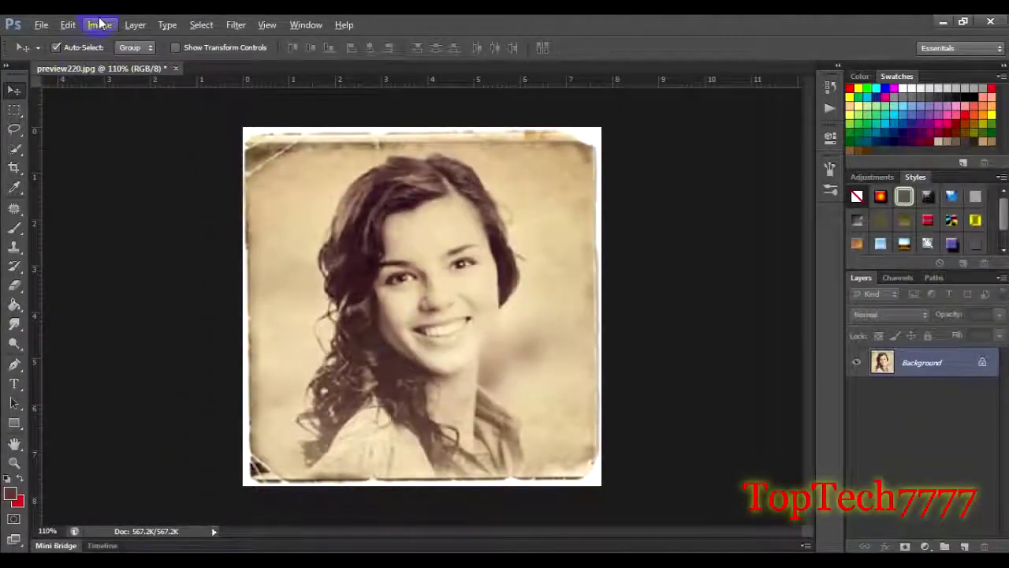
click(100, 24)
click(226, 131)
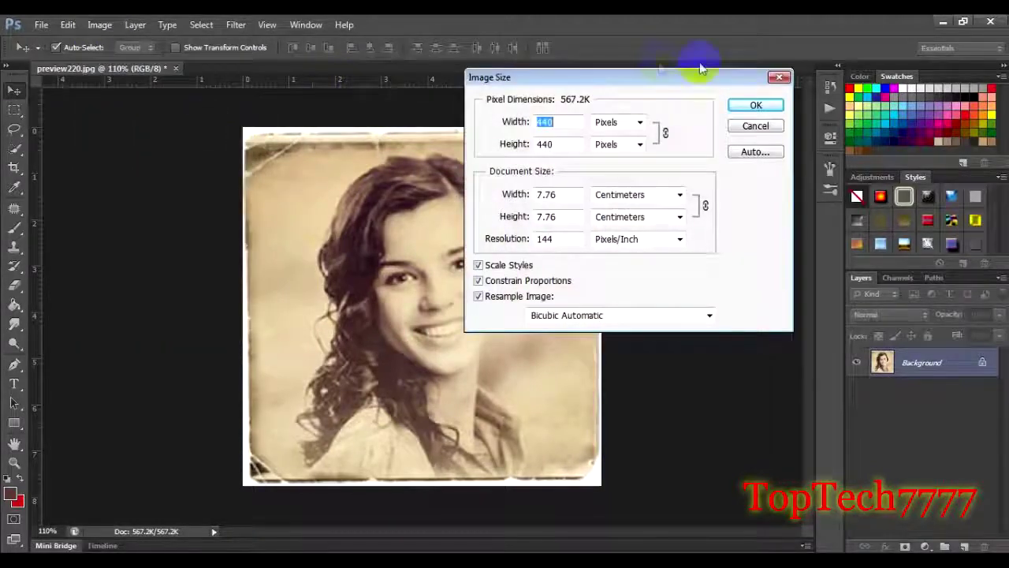
drag(669, 86, 731, 127)
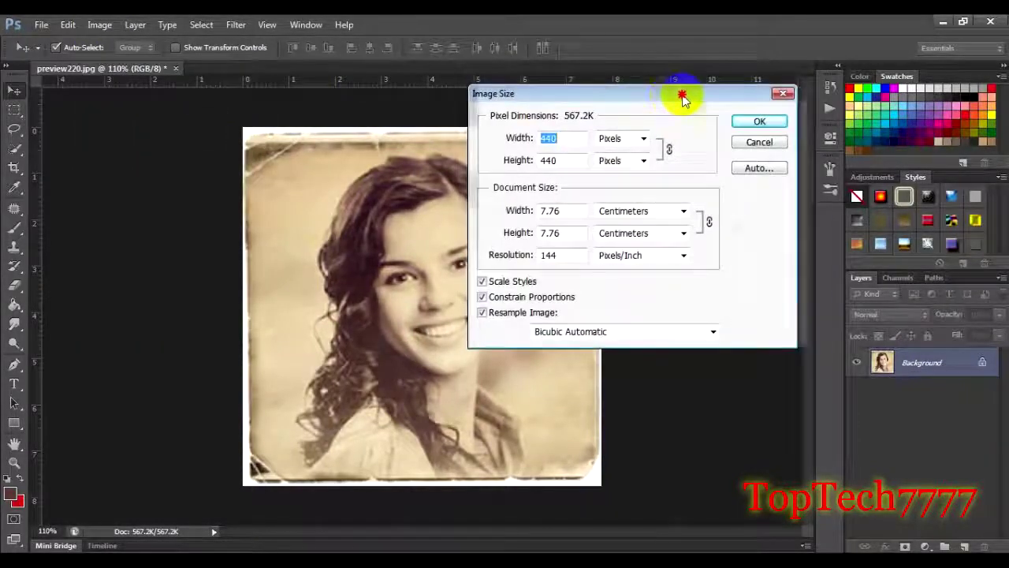
double_click(623, 281)
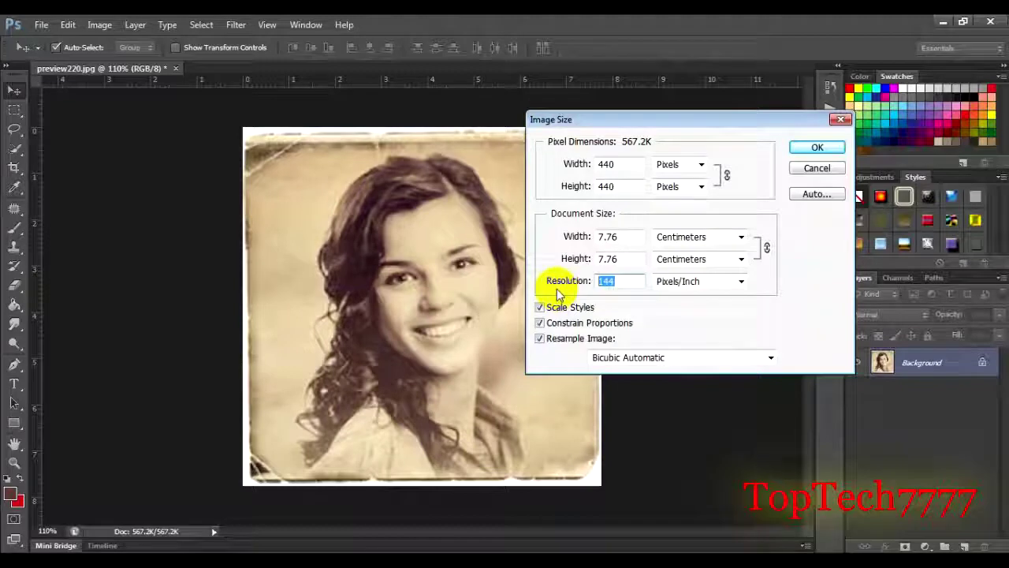
text(200)
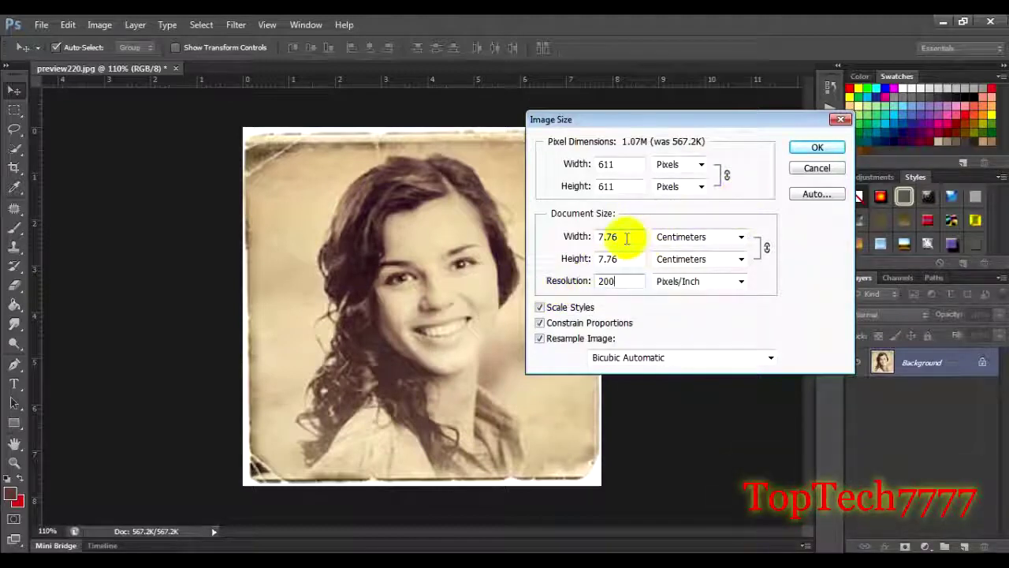
drag(627, 238, 546, 260)
text(0)
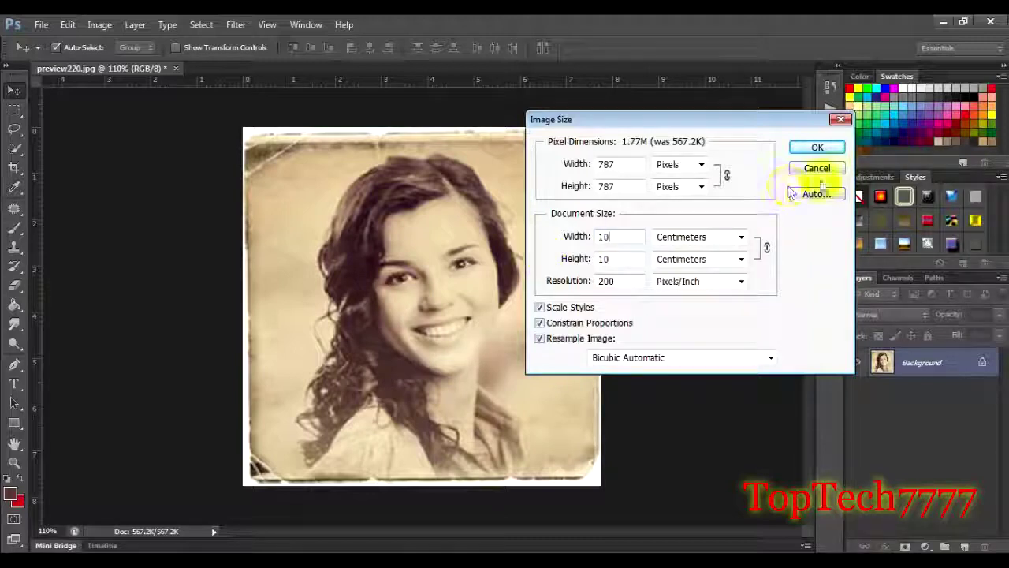
click(824, 152)
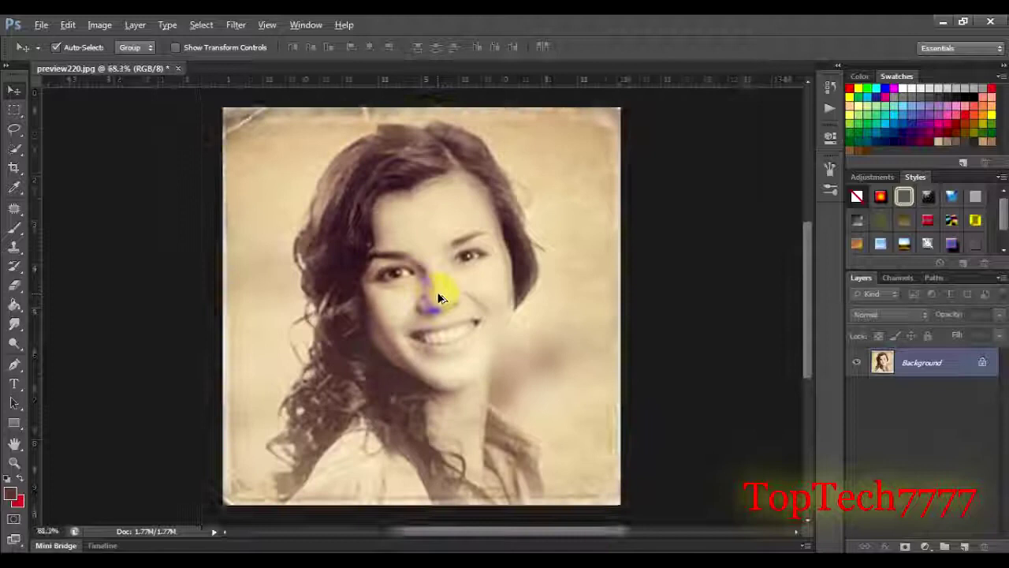
- Duplicate the Background layer as a new layer named 'copy'
right_click(921, 377)
click(907, 408)
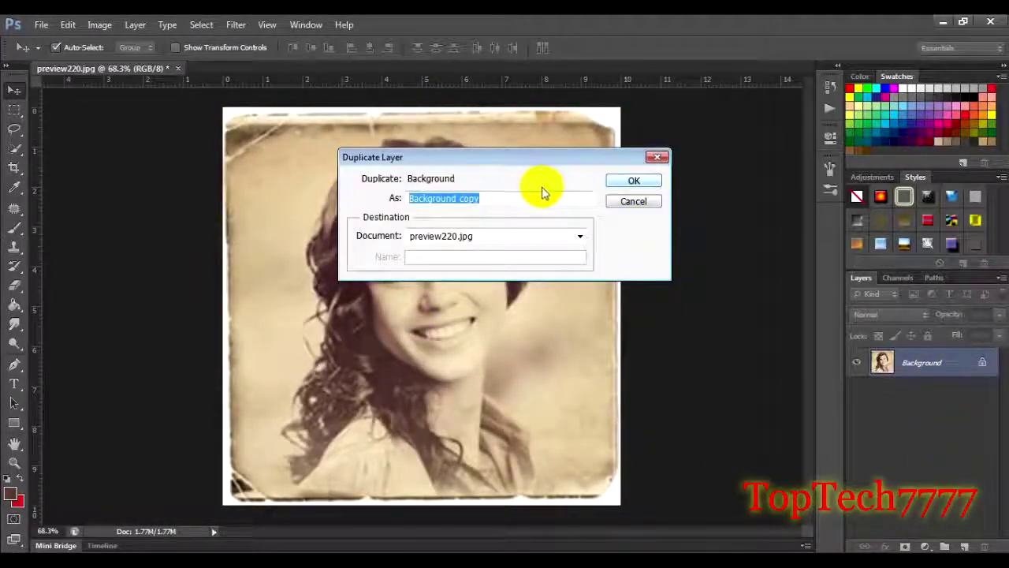
drag(526, 162, 640, 167)
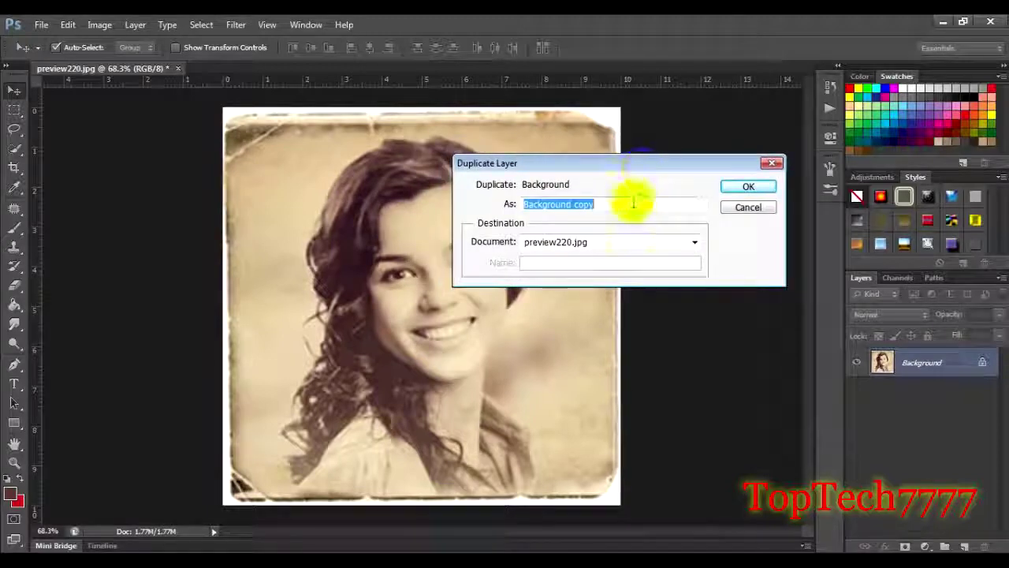
click(596, 204)
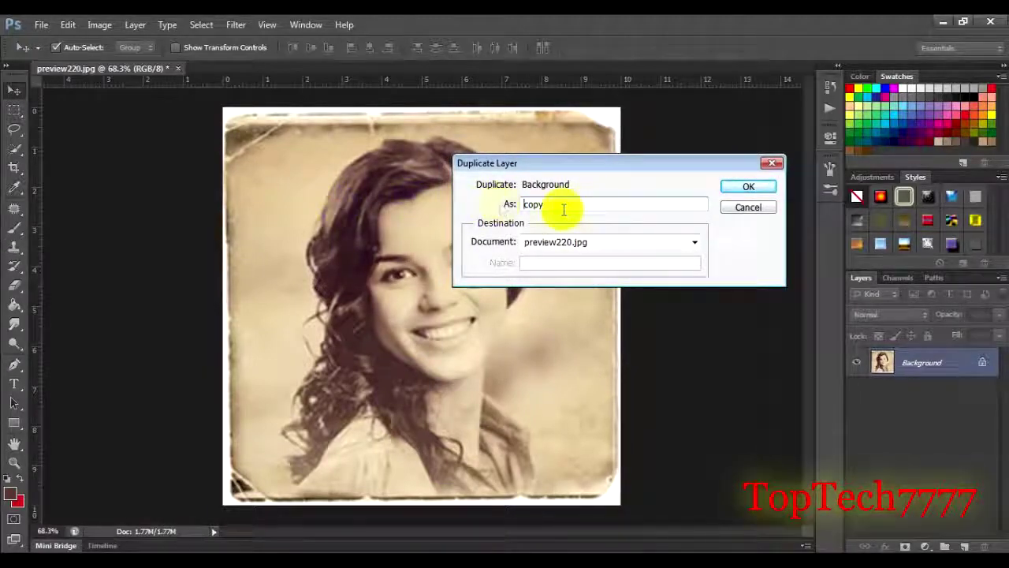
click(751, 192)
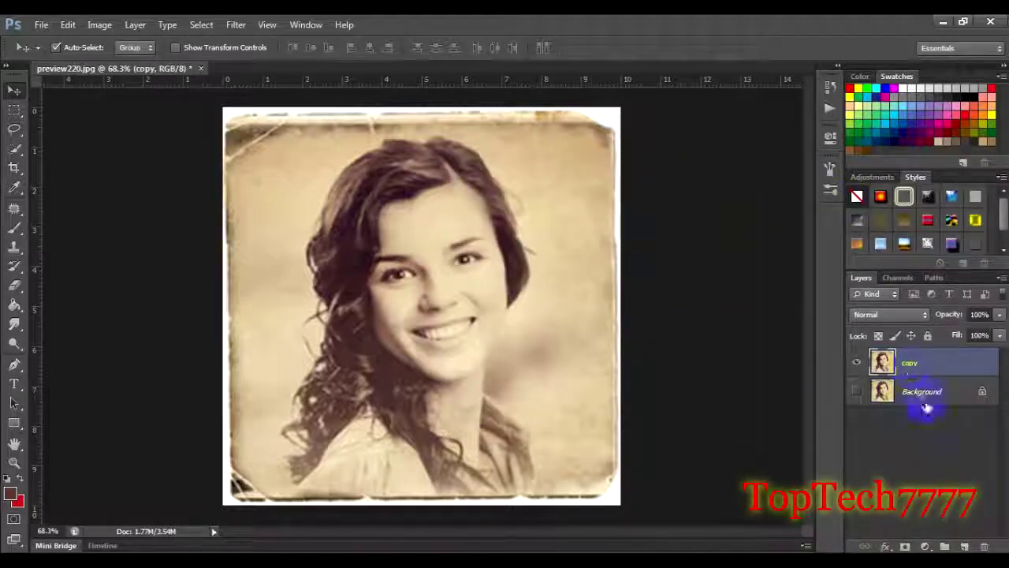
- Make the copy layer active and zoom the view around the portrait
click(891, 366)
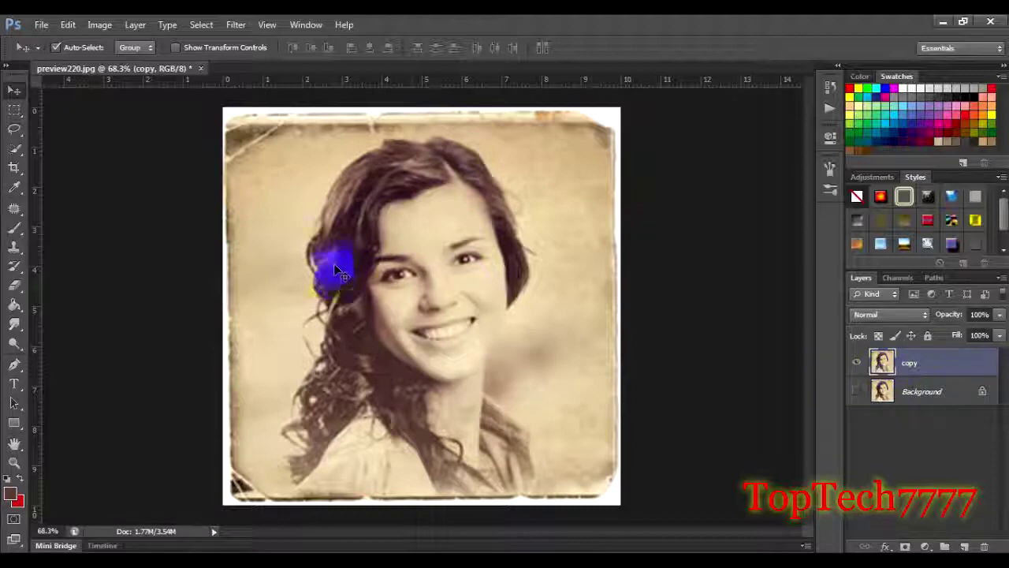
scroll(360, 163, up, 1)
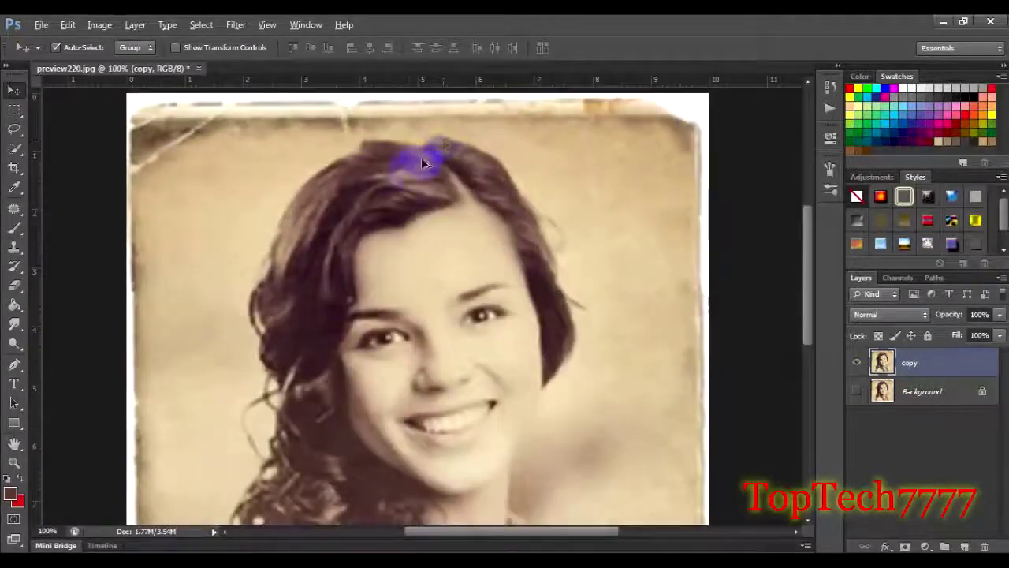
scroll(406, 169, up, 1)
scroll(440, 181, down, 1)
scroll(440, 180, down, 2)
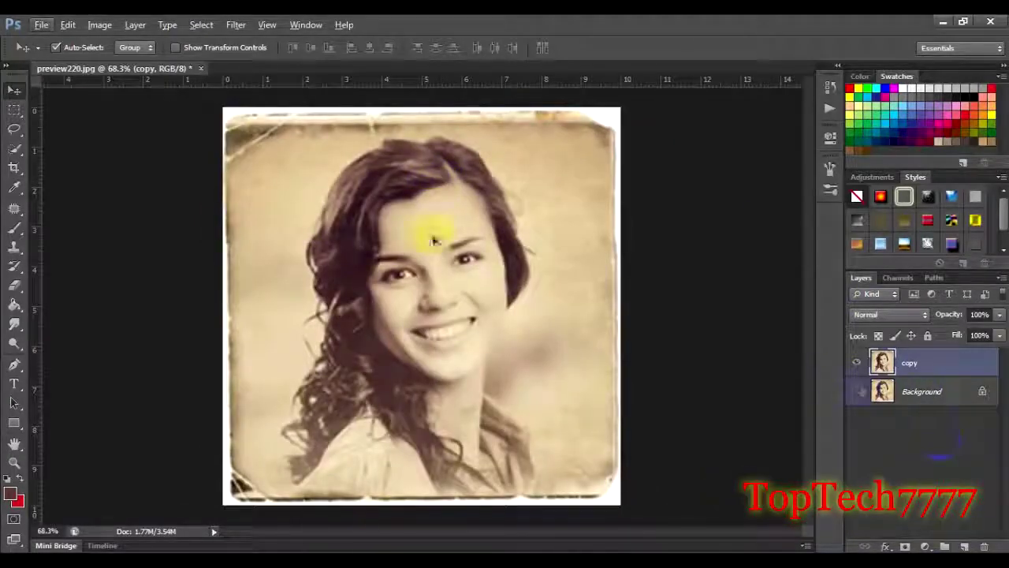
scroll(396, 162, up, 1)
scroll(396, 158, up, 1)
scroll(407, 165, down, 1)
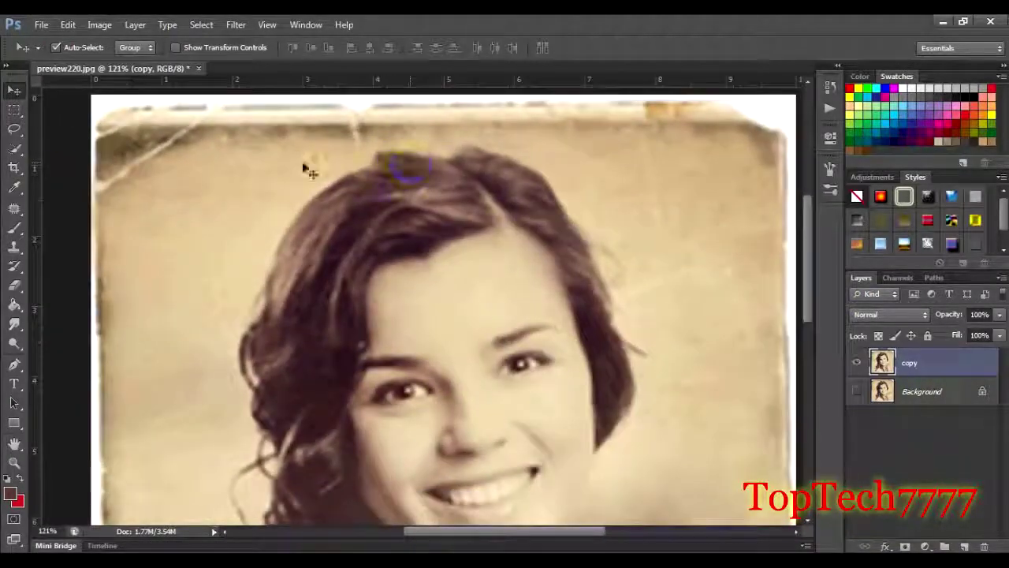
- With the Quick Selection tool, select the top of the hair on the left side
click(14, 149)
click(79, 148)
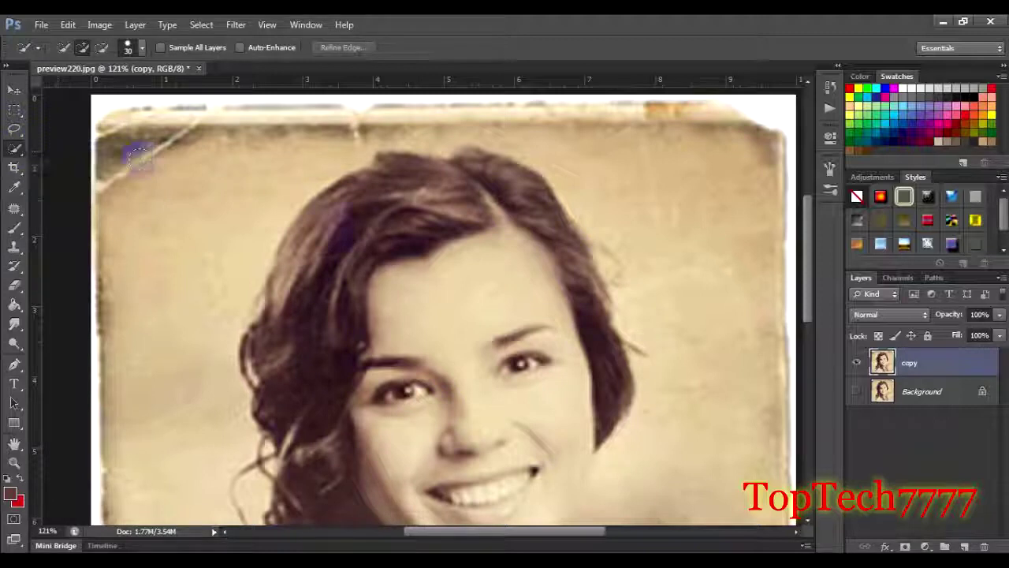
scroll(455, 245, up, 3)
mouse_move(393, 180)
mouse_down()
mouse_move(319, 217)
mouse_move(462, 176)
mouse_move(292, 278)
mouse_move(239, 276)
mouse_move(202, 412)
mouse_move(232, 406)
mouse_move(267, 368)
mouse_up()
- Extend the selection down the lower-left hair to the neck and refine its edge by the cheek
drag(465, 389, 497, 256)
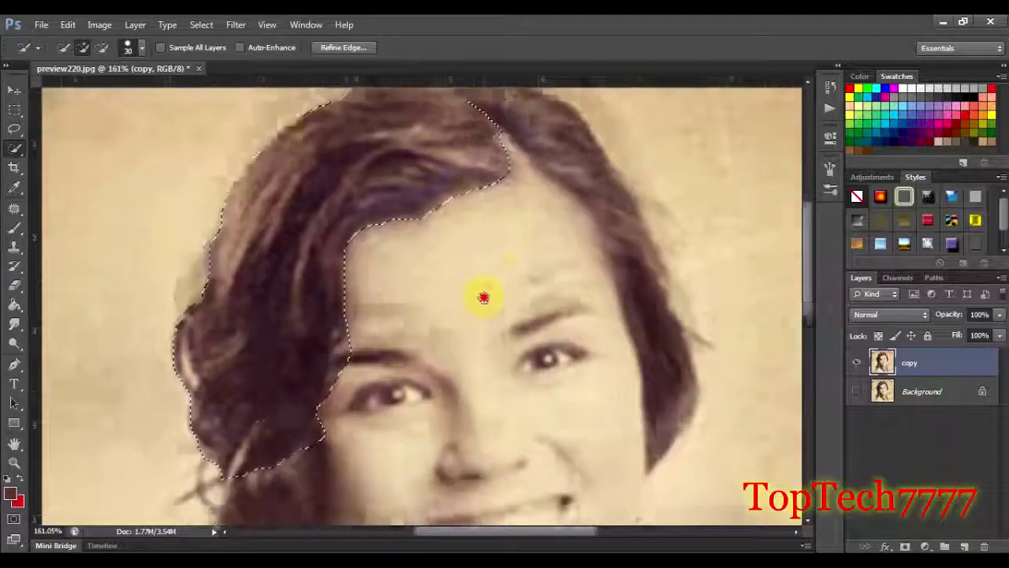
click(276, 406)
mouse_move(276, 406)
mouse_down()
mouse_move(329, 446)
mouse_move(260, 492)
mouse_move(307, 465)
mouse_up()
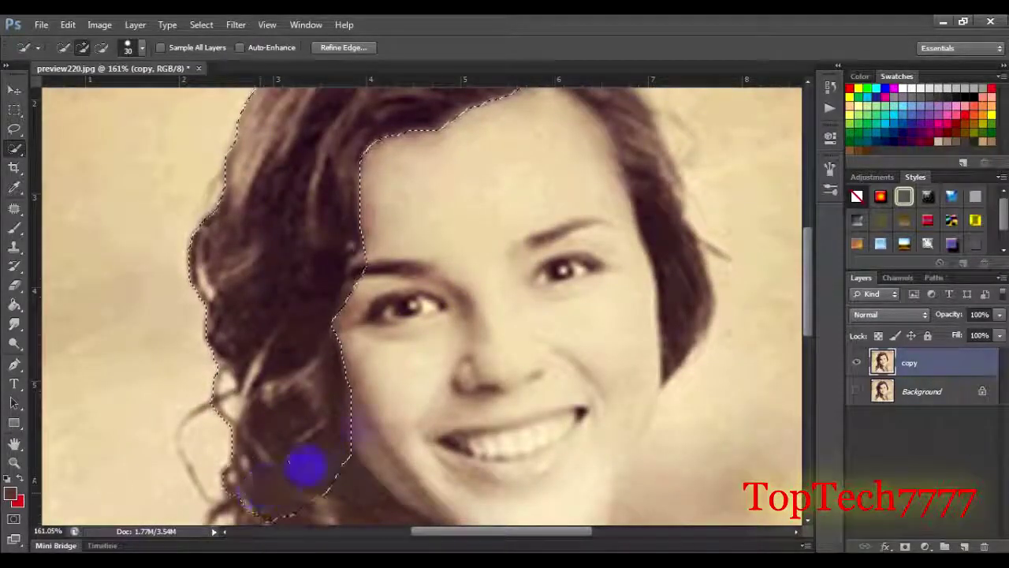
drag(462, 435, 484, 248)
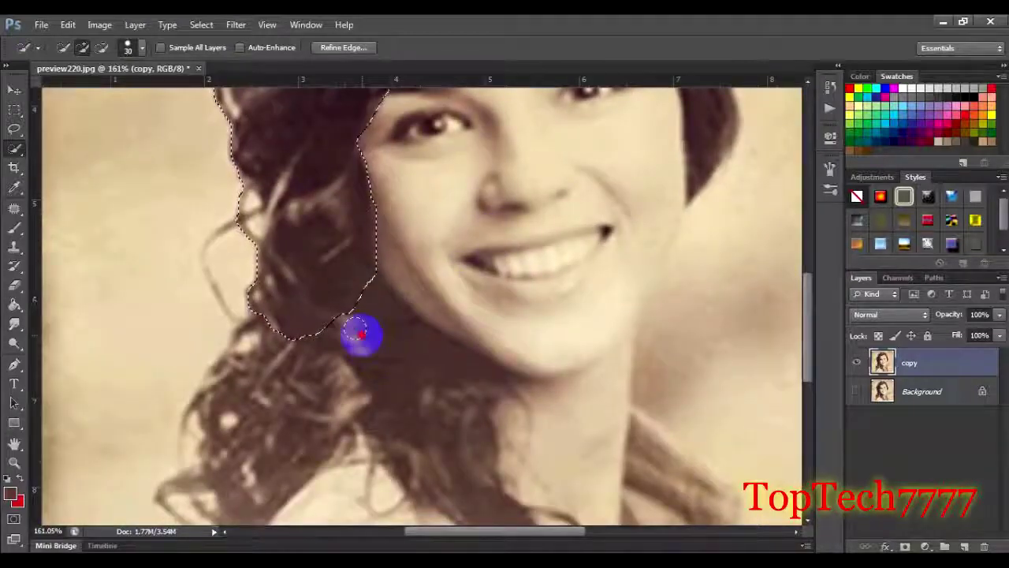
drag(360, 334, 402, 365)
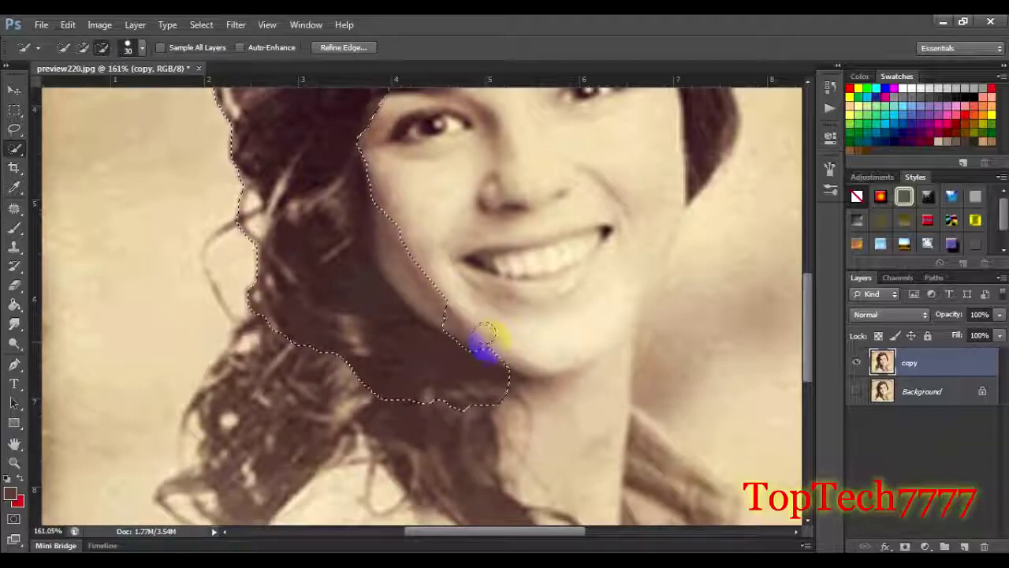
click(432, 295)
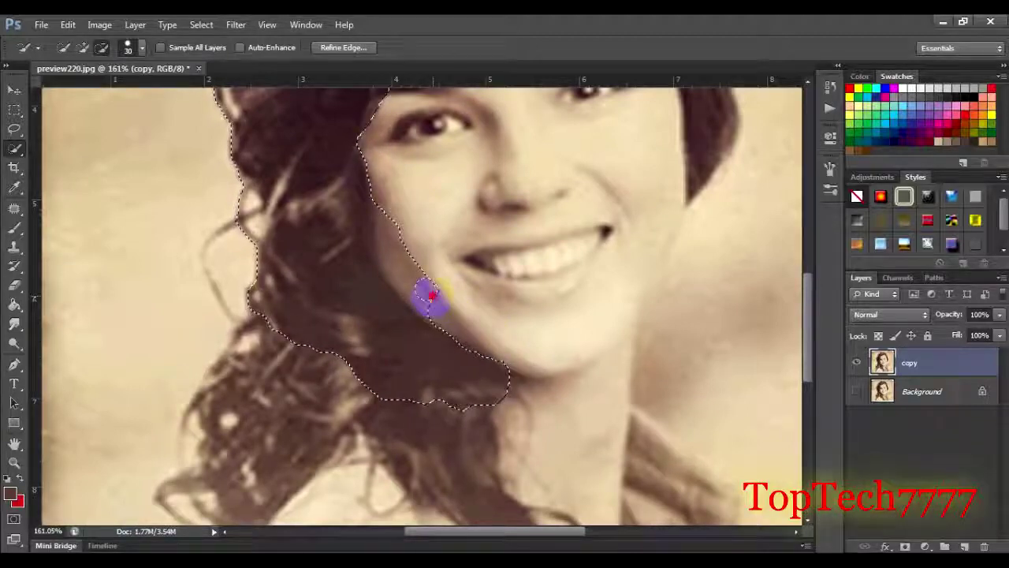
drag(411, 275, 401, 266)
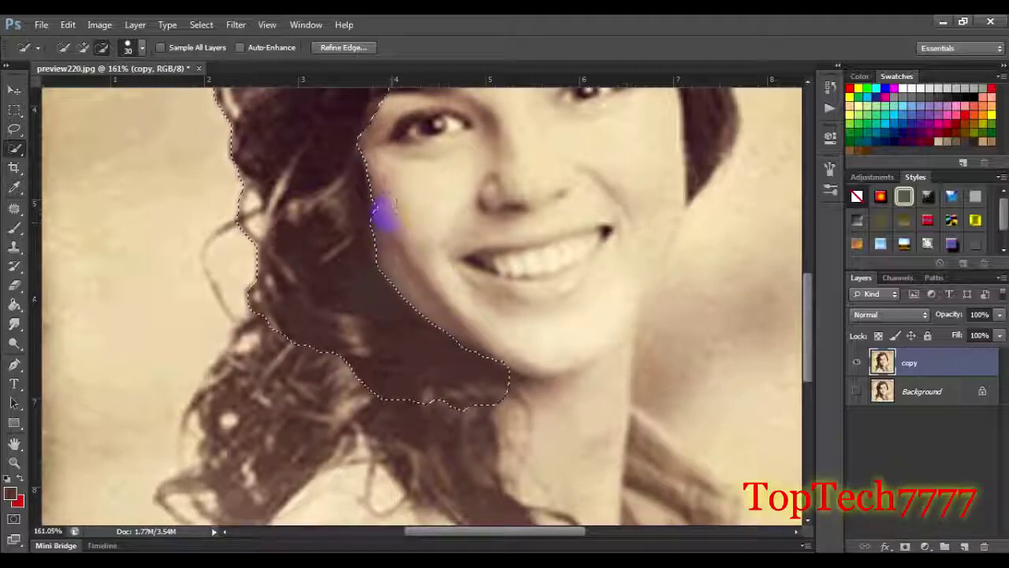
scroll(387, 206, down, 5)
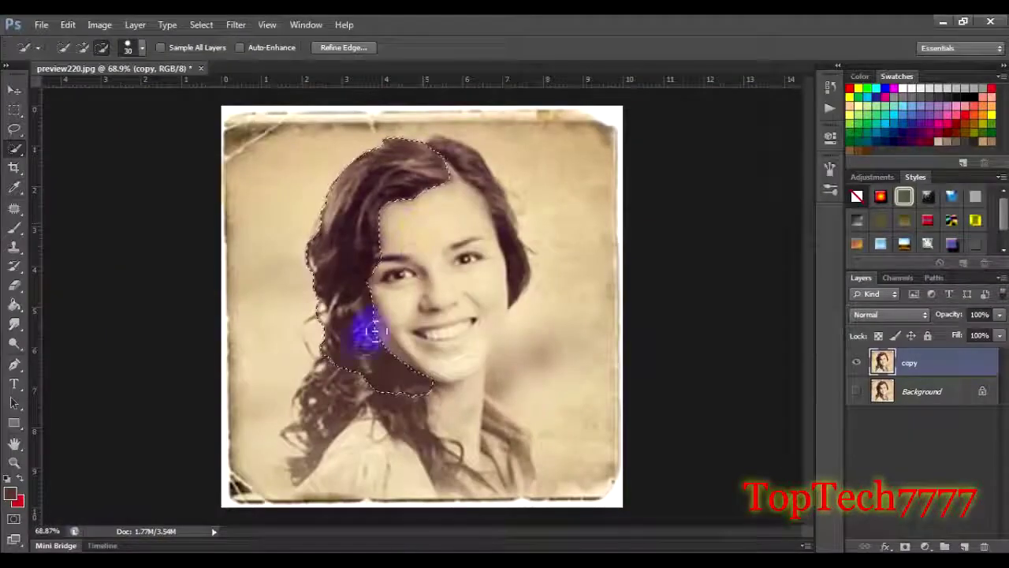
- Zoom in and add the lower curls to the selection
scroll(376, 332, up, 3)
scroll(367, 331, up, 2)
scroll(480, 157, down, 2)
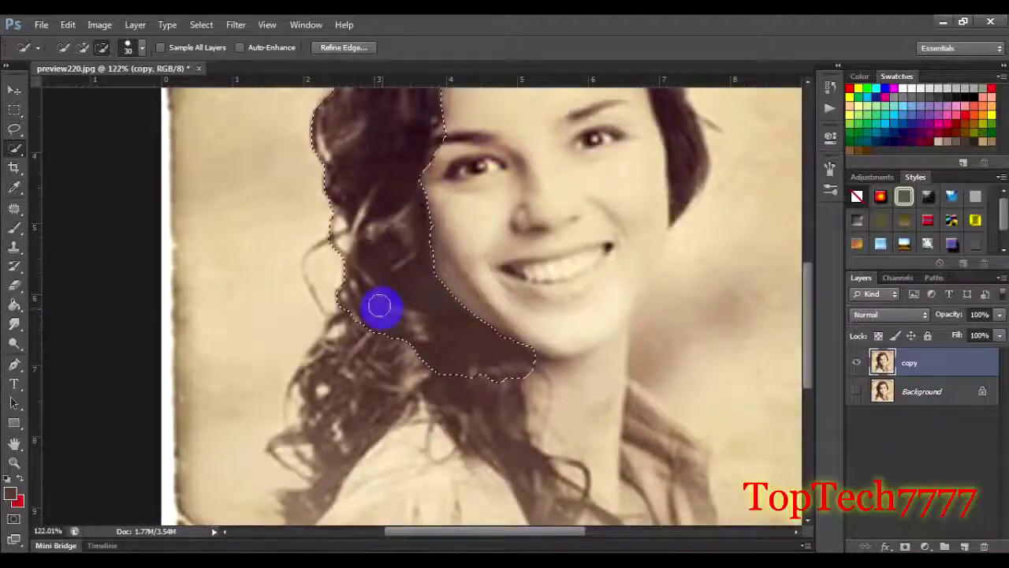
scroll(384, 319, up, 1)
scroll(426, 335, up, 1)
scroll(473, 276, up, 1)
scroll(426, 241, up, 1)
mouse_move(382, 260)
mouse_down()
mouse_move(362, 281)
mouse_move(292, 304)
mouse_move(268, 443)
mouse_move(226, 439)
mouse_move(225, 462)
mouse_up()
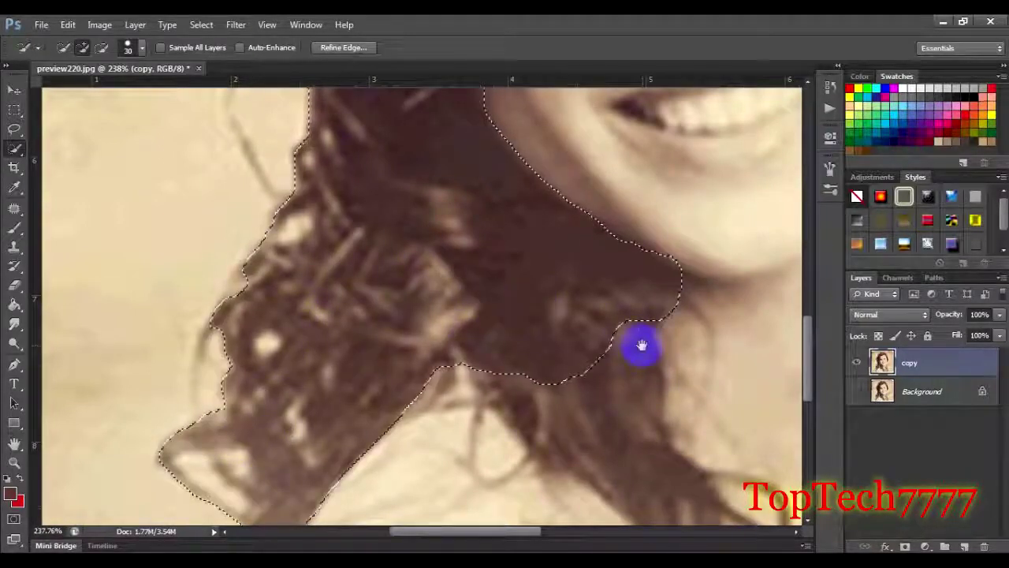
- Add the hair strand down the neck and tidy the lower-left selection edge
drag(642, 345, 421, 189)
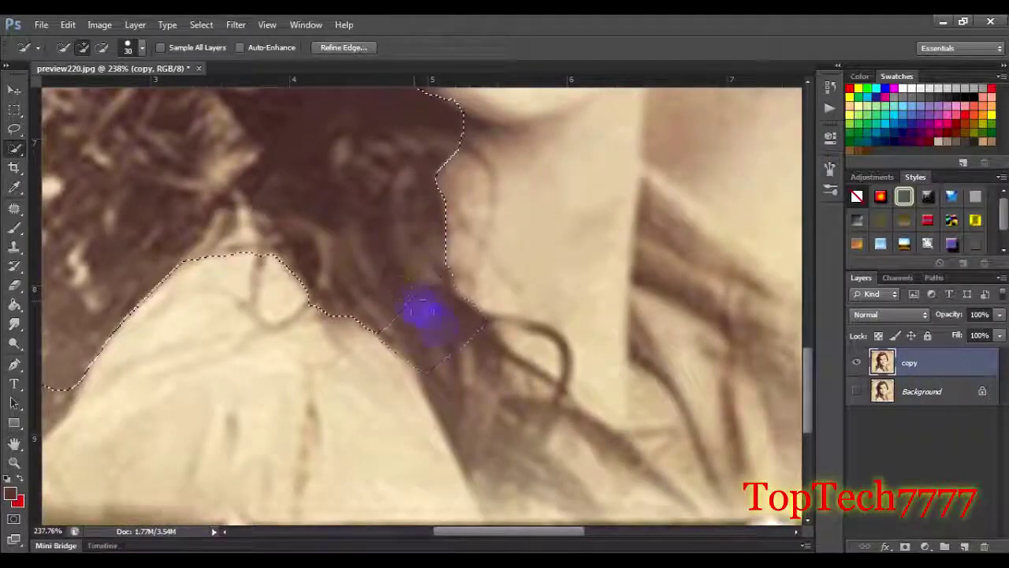
mouse_move(454, 359)
mouse_down()
mouse_move(487, 428)
mouse_move(442, 323)
mouse_up()
scroll(430, 292, down, 3)
scroll(434, 290, down, 2)
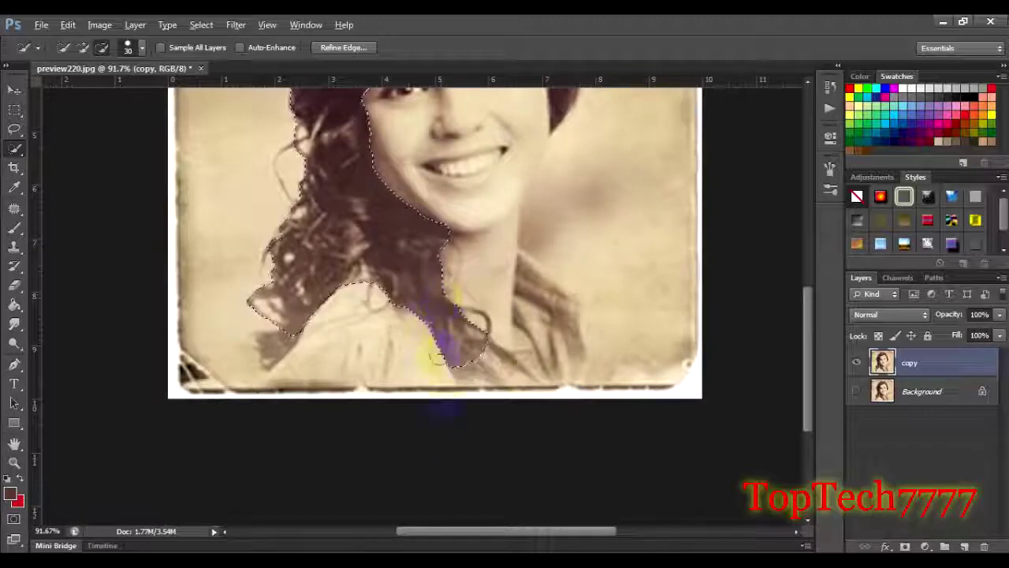
scroll(294, 365, up, 3)
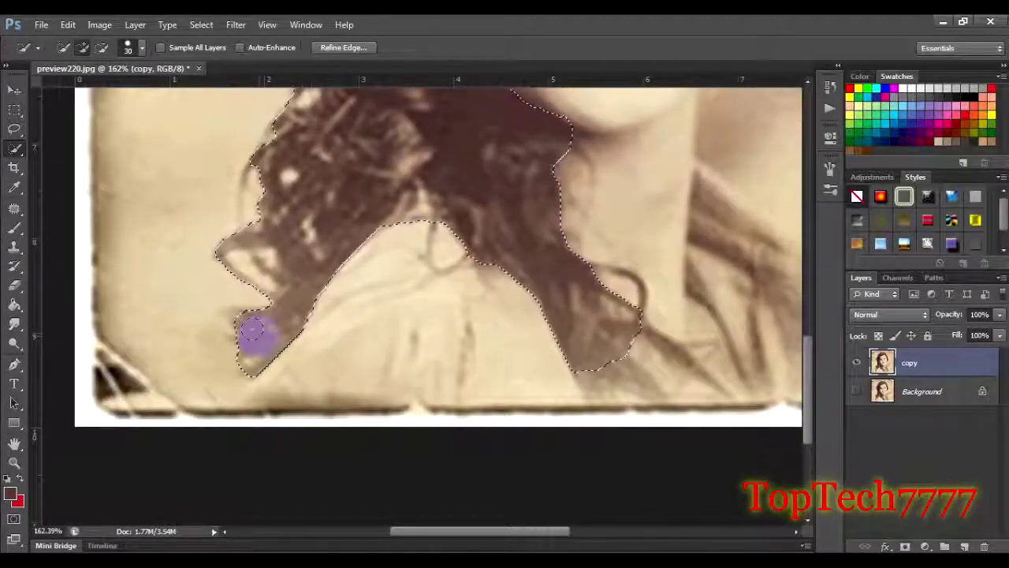
drag(253, 335, 248, 331)
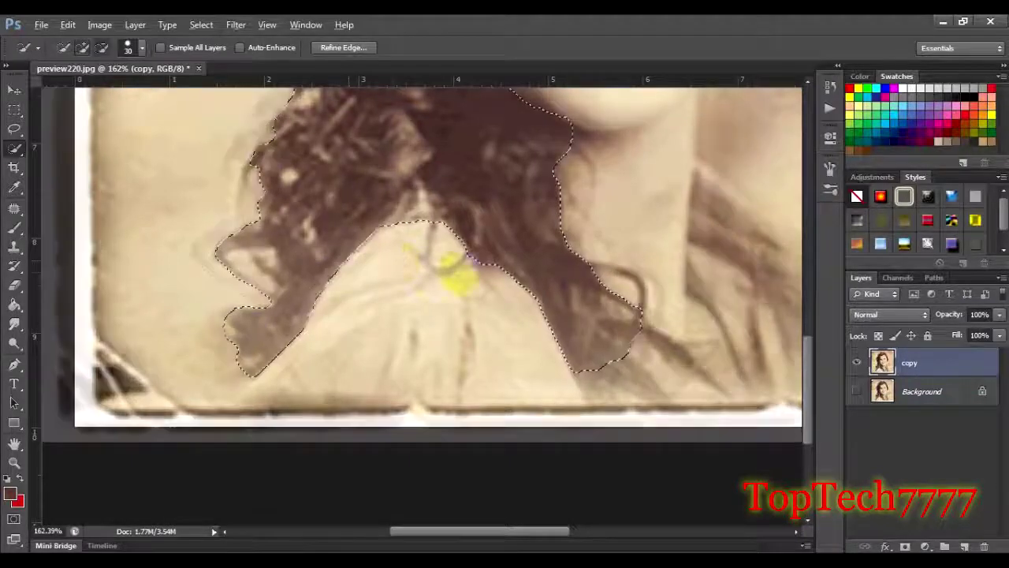
scroll(335, 268, up, 2)
scroll(597, 304, down, 2)
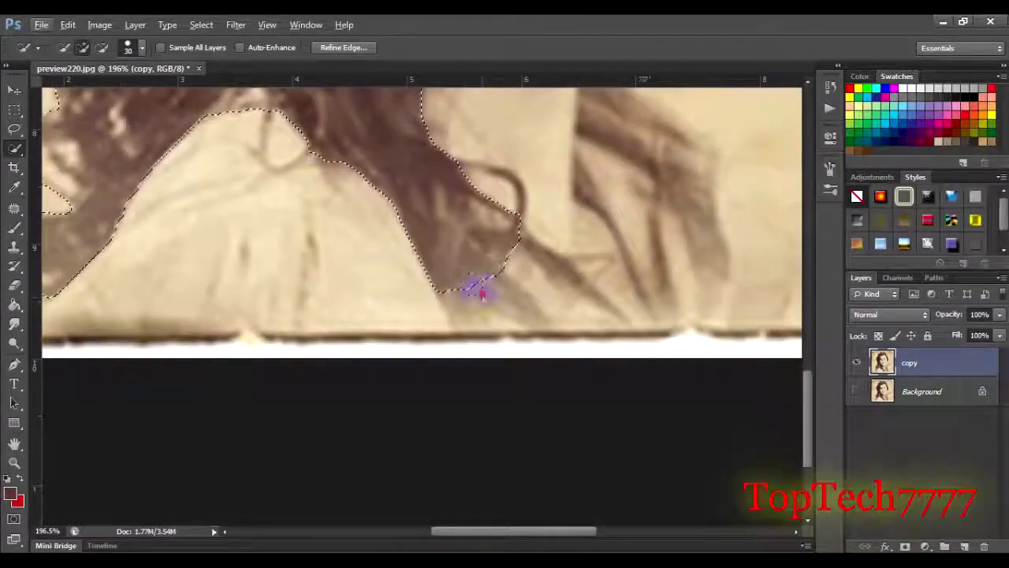
scroll(537, 229, down, 3)
scroll(534, 229, down, 2)
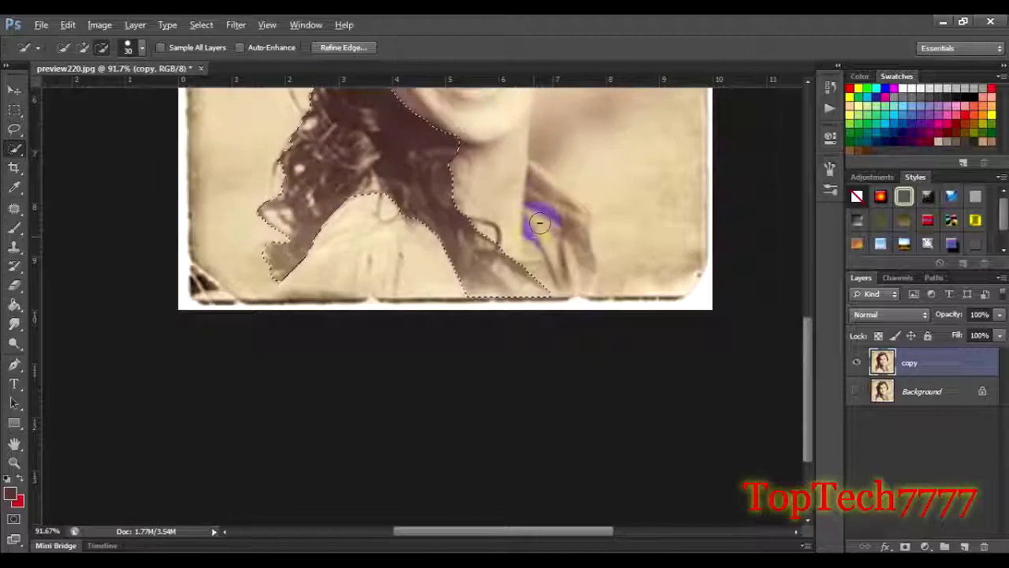
scroll(505, 228, down, 2)
scroll(457, 153, up, 1)
scroll(456, 151, up, 3)
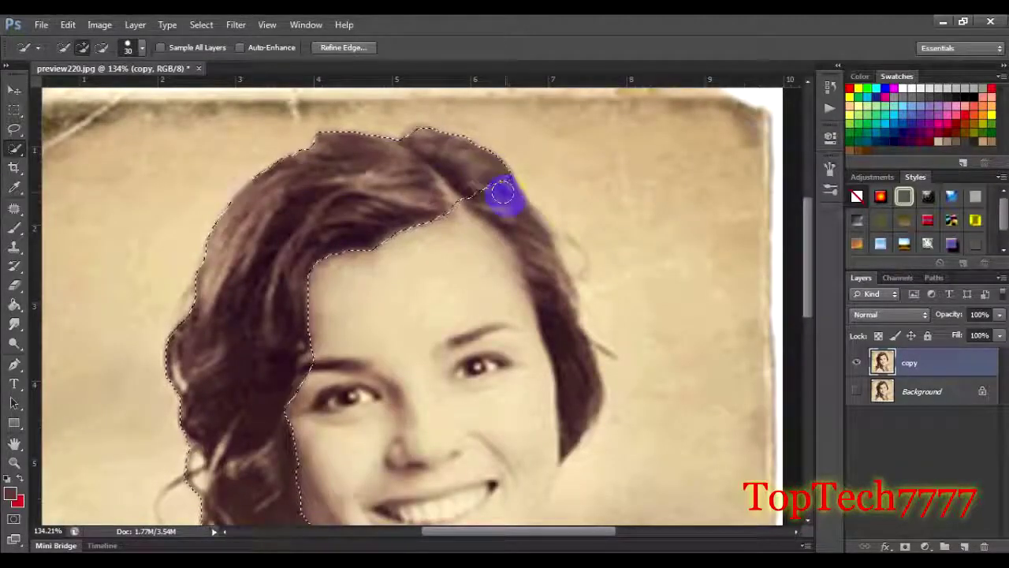
- Extend the selection down the right-side hair edge
drag(520, 214, 536, 251)
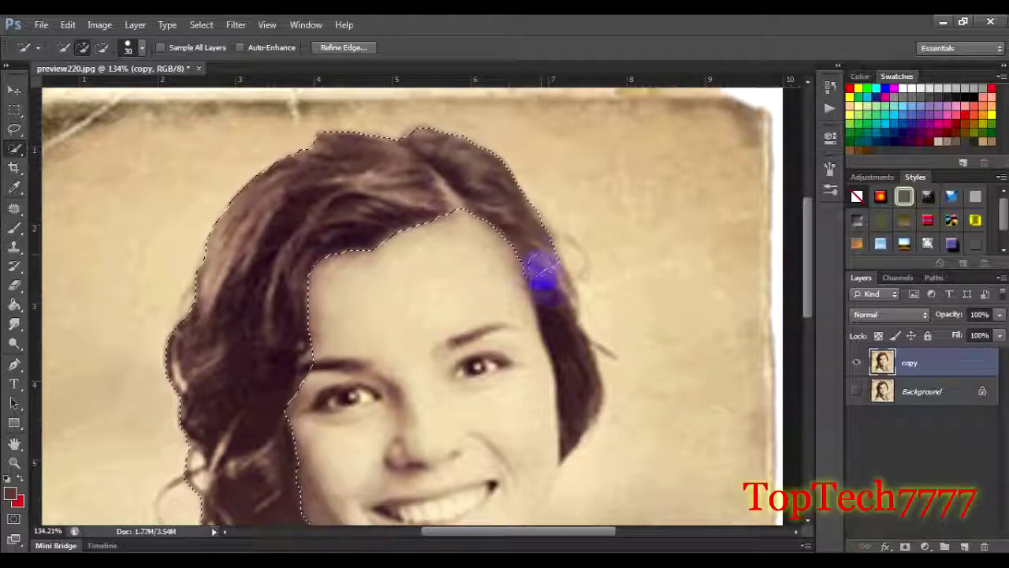
drag(548, 290, 578, 386)
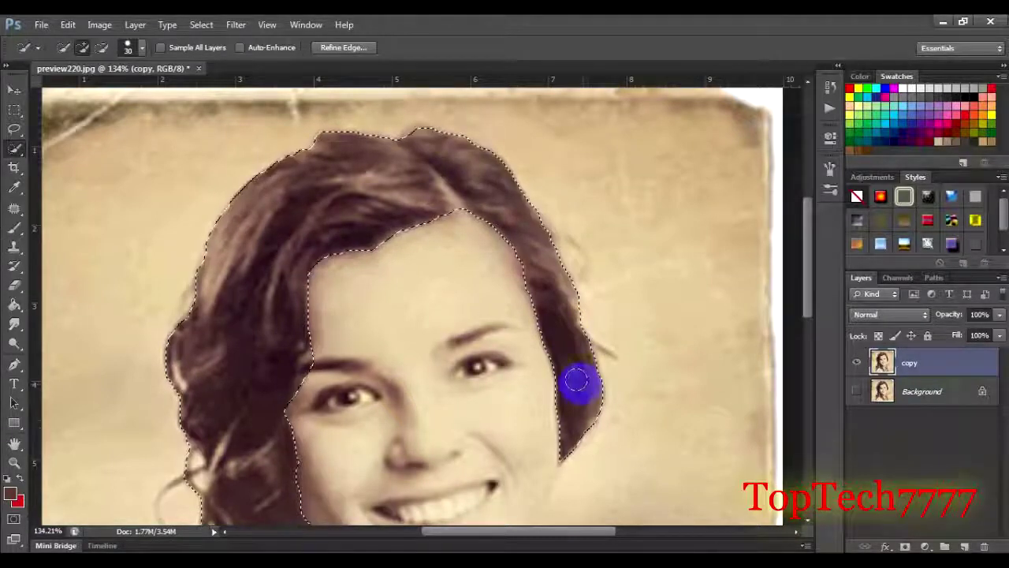
scroll(517, 243, down, 2)
scroll(516, 243, down, 3)
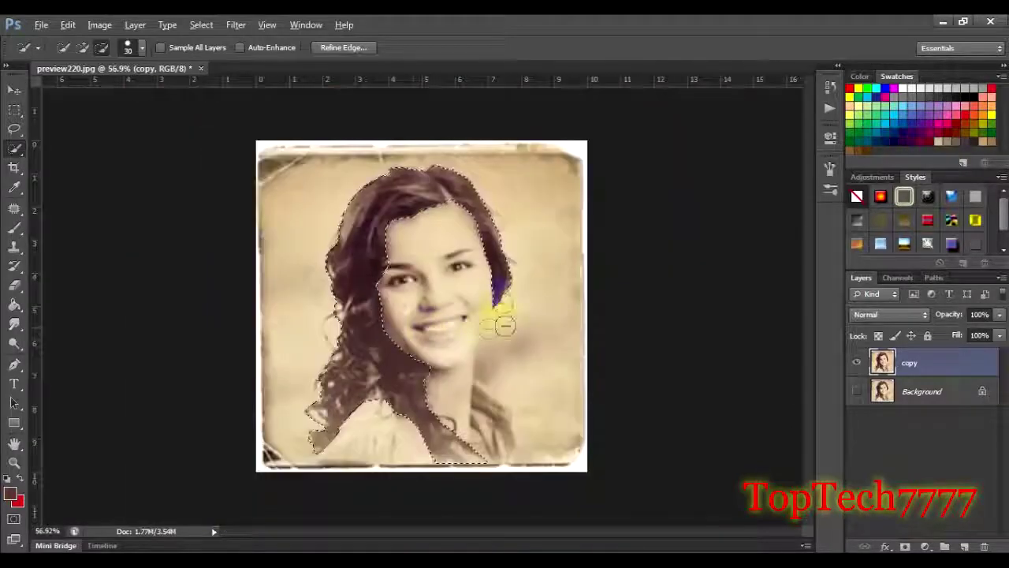
scroll(495, 278, up, 2)
scroll(494, 278, up, 1)
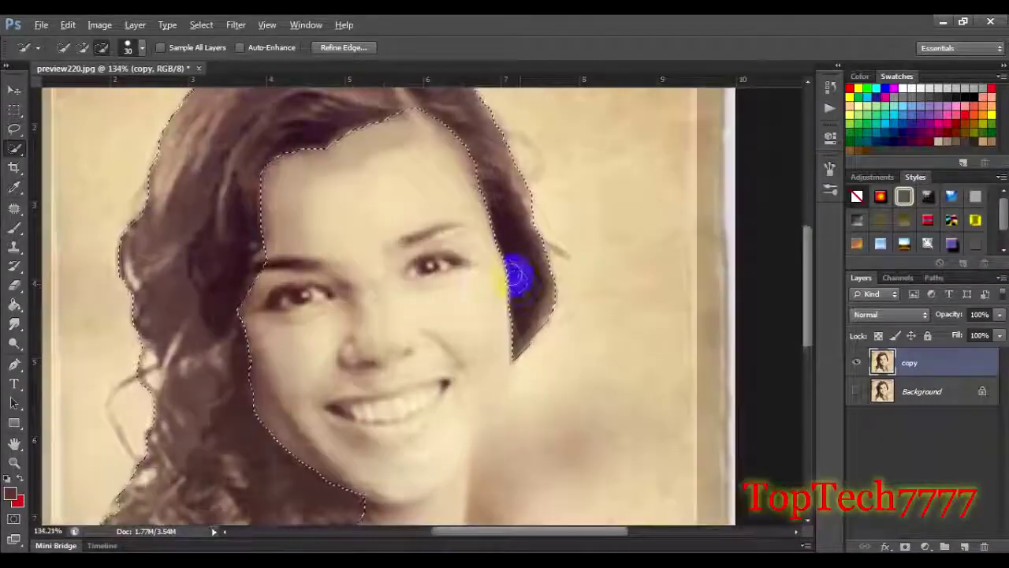
scroll(418, 138, up, 2)
scroll(421, 138, up, 2)
scroll(426, 138, up, 1)
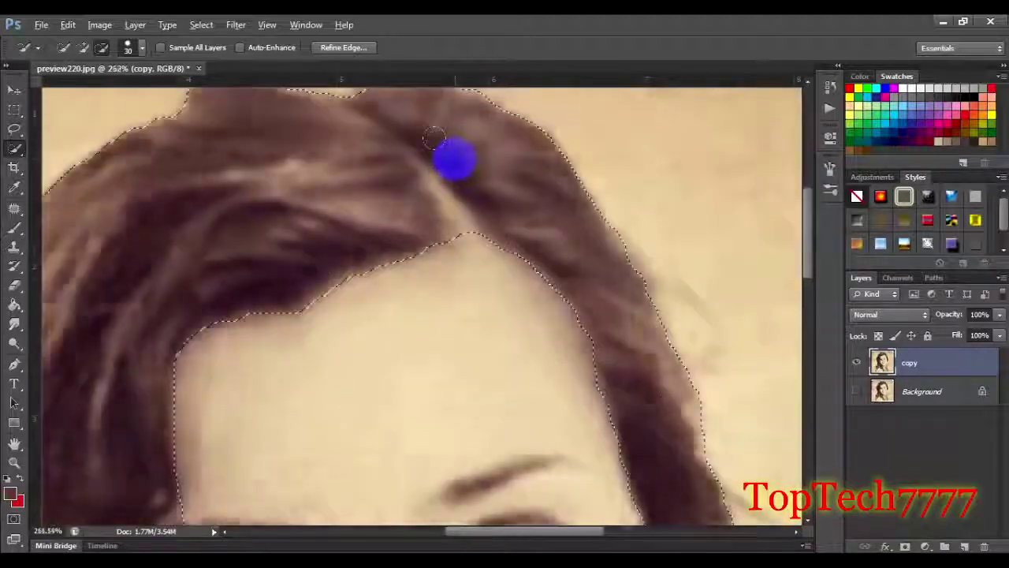
scroll(434, 139, up, 1)
- Shrink the brush to size 10 and fix the selection at the hairline notch
key(bracketleft)
key(bracketleft)
drag(449, 238, 471, 238)
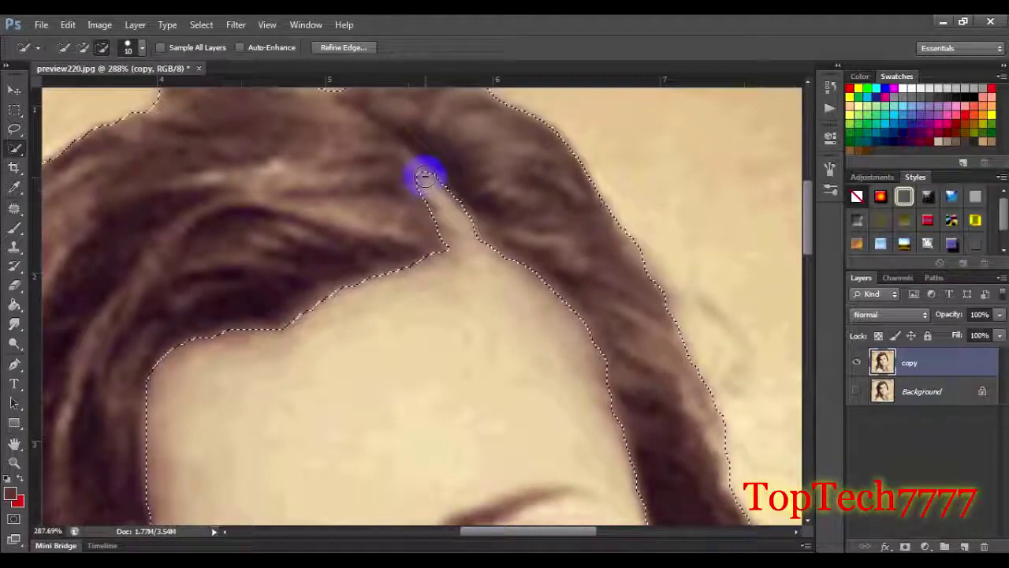
scroll(425, 204, down, 3)
scroll(428, 219, down, 2)
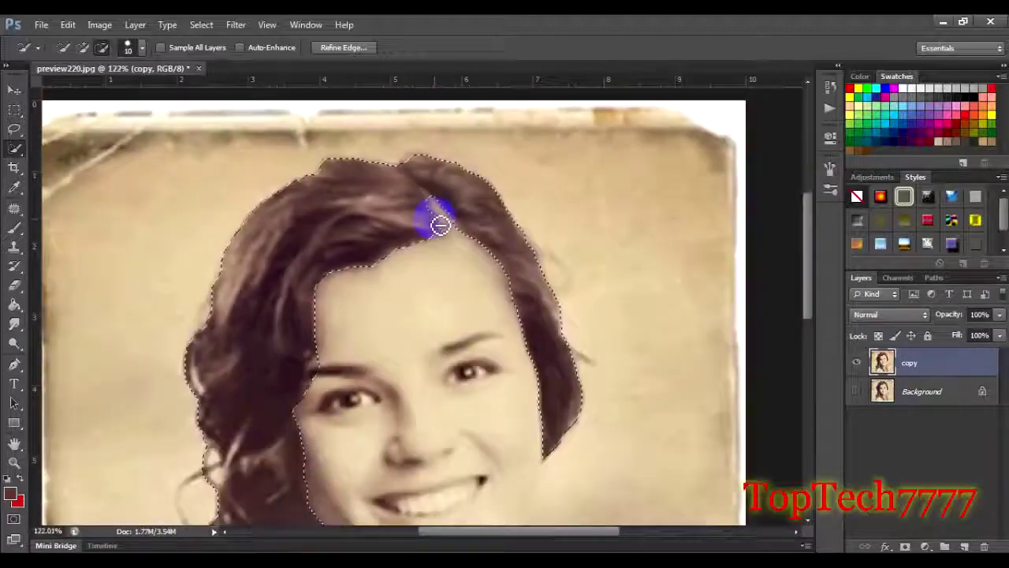
scroll(442, 223, down, 2)
scroll(444, 225, down, 1)
scroll(316, 292, up, 2)
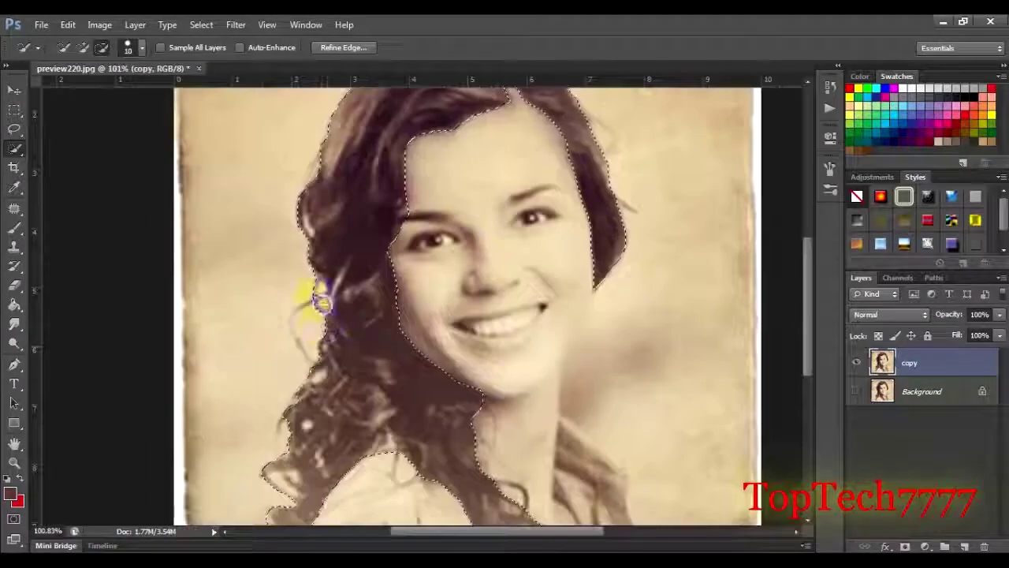
scroll(315, 300, up, 2)
scroll(315, 317, up, 2)
scroll(314, 316, up, 1)
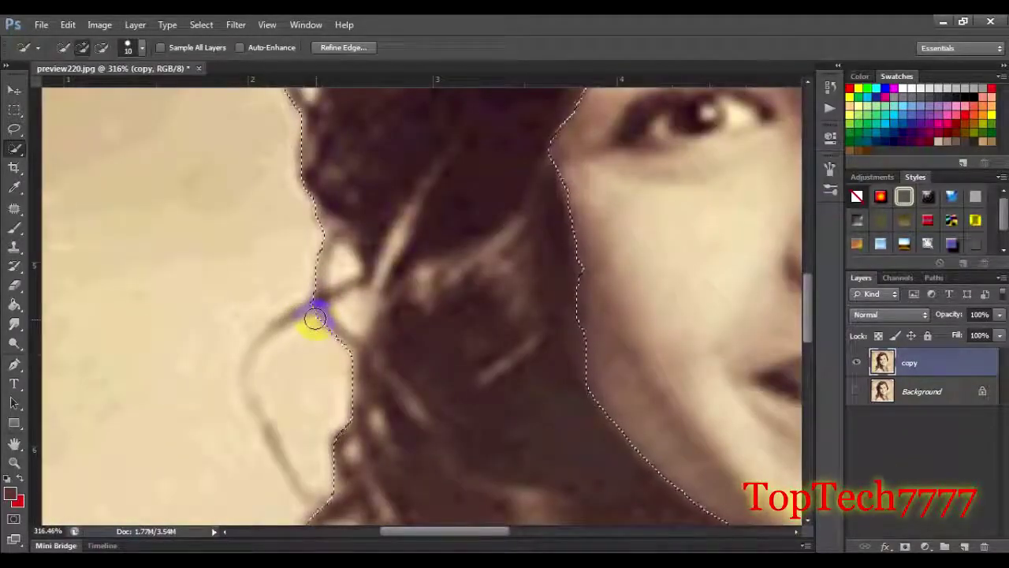
- With an 8-px brush, add the stray left hair strand and bring up Feather Selection
key(bracketleft)
key(bracketleft)
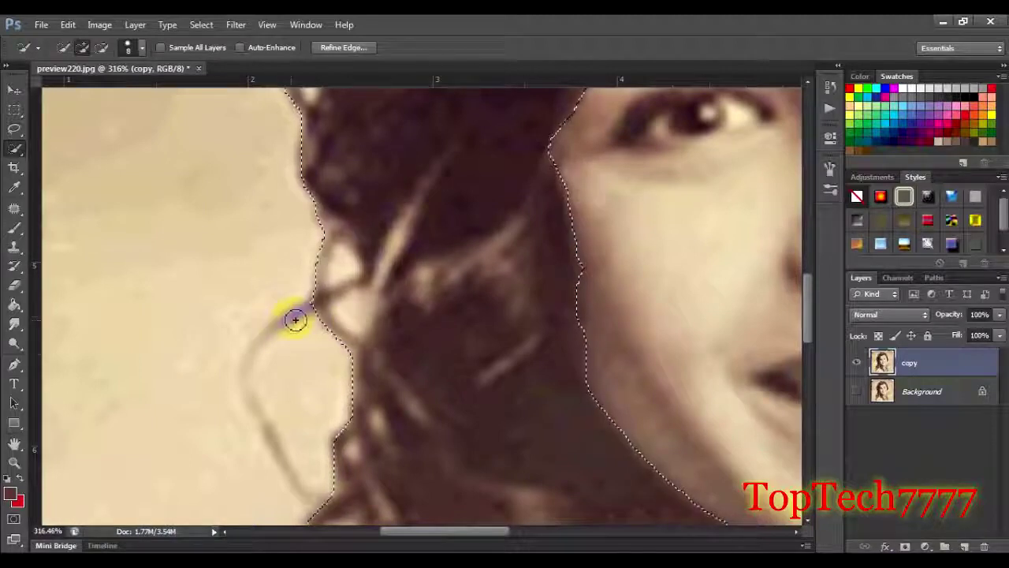
mouse_move(295, 318)
mouse_down()
mouse_move(266, 337)
mouse_move(260, 360)
mouse_up()
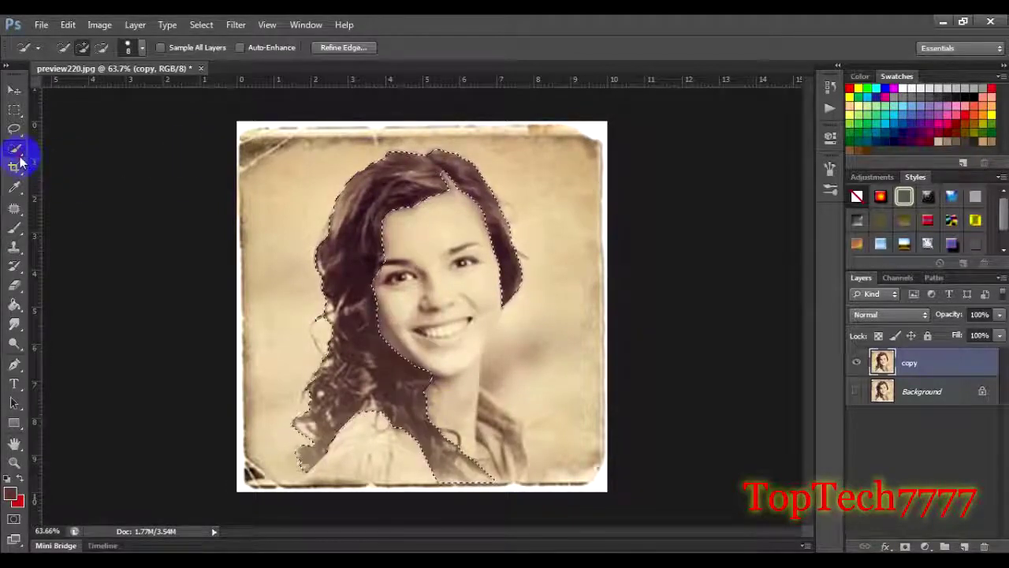
right_click(374, 212)
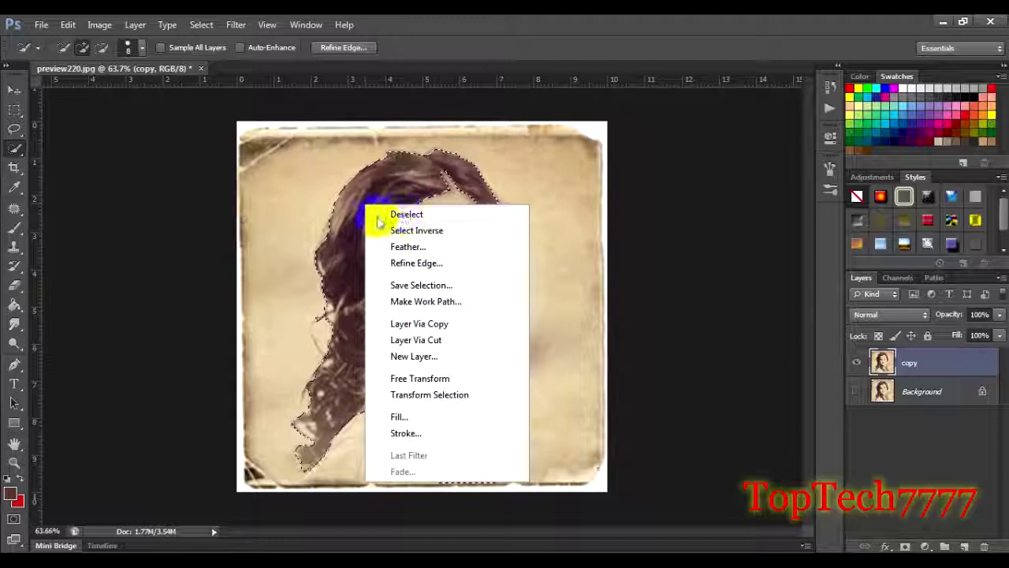
click(413, 247)
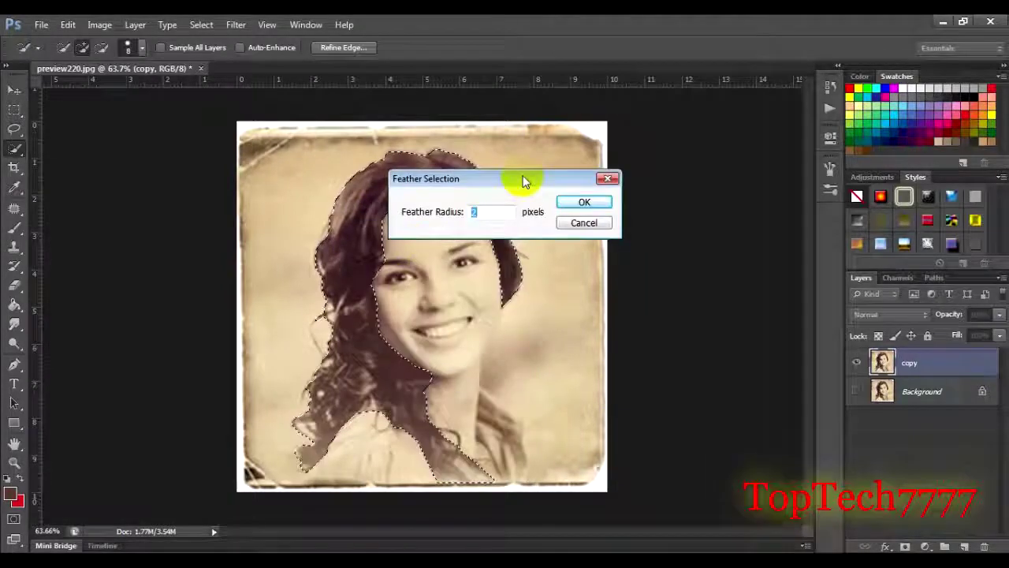
- Apply a 5-pixel feather radius to the hair selection
drag(525, 175, 572, 157)
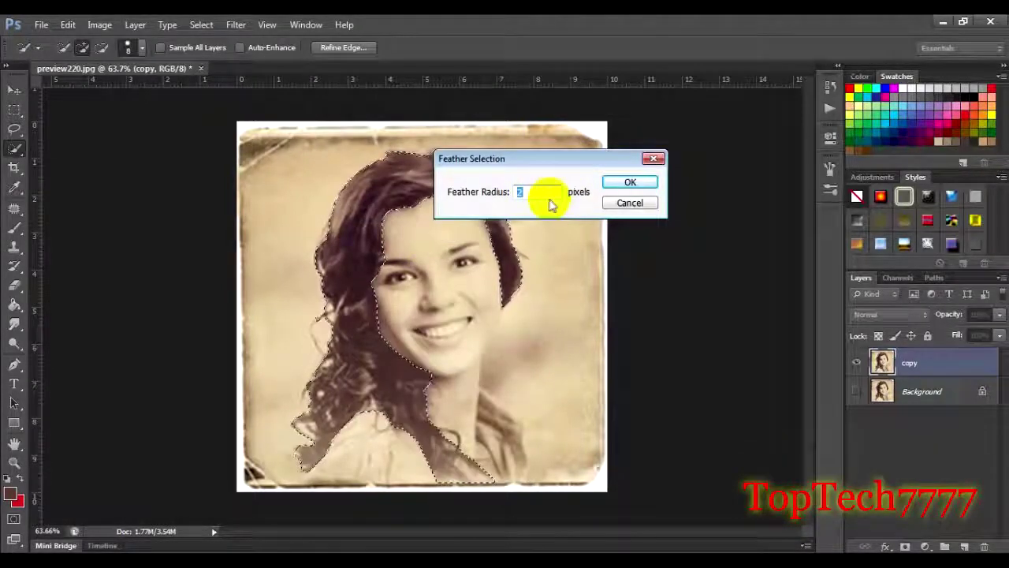
text(5)
click(630, 182)
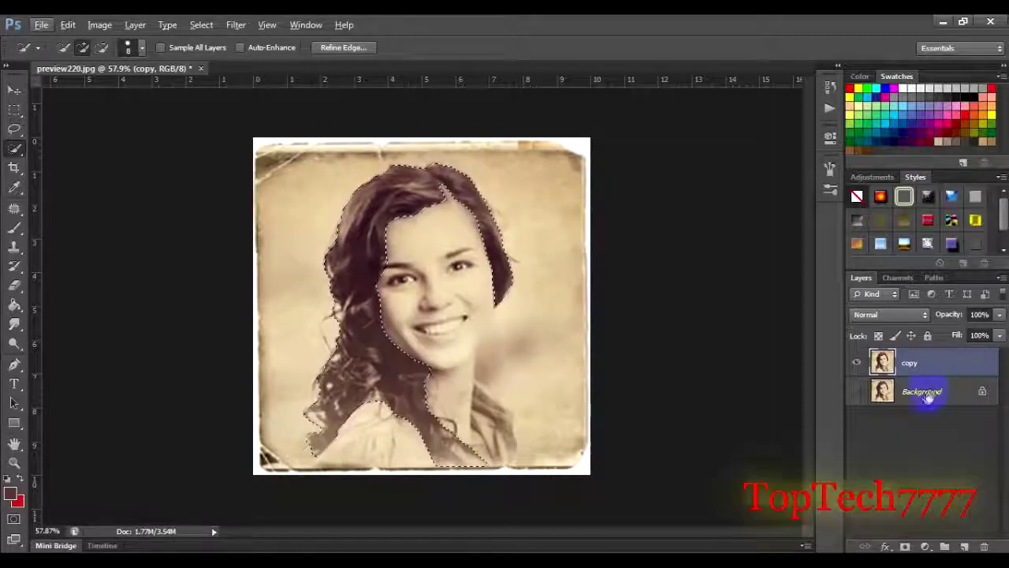
scroll(386, 224, up, 3)
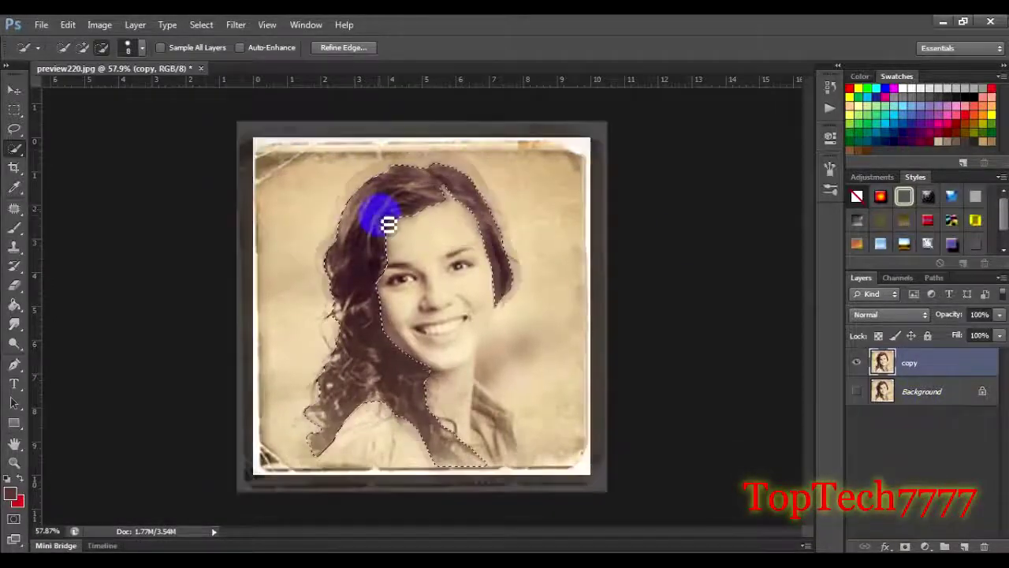
- In Selective Color, raise Black in the Blacks range to deepen the darks
click(99, 24)
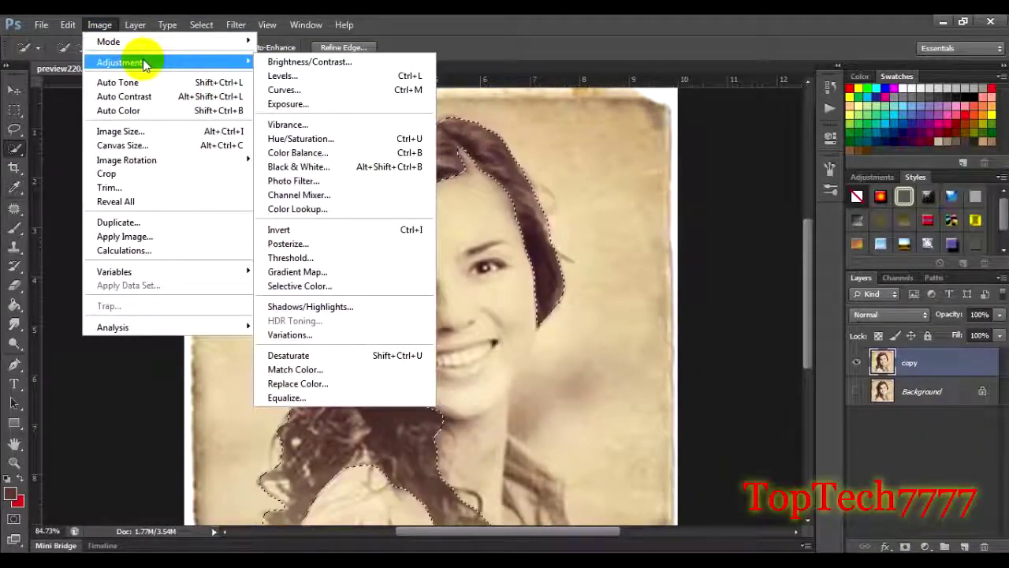
click(349, 285)
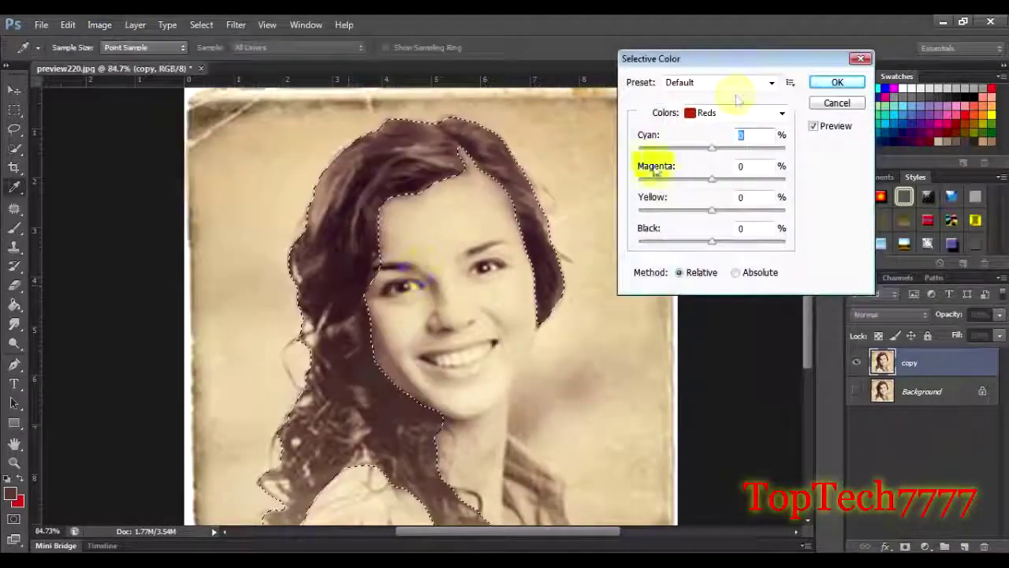
drag(759, 61, 746, 83)
click(762, 134)
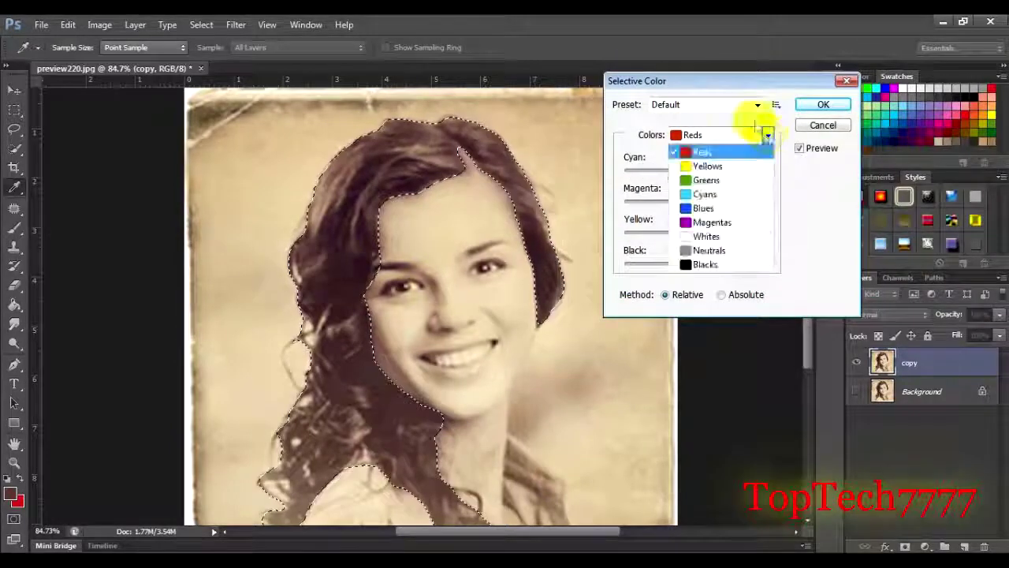
click(704, 264)
mouse_move(698, 262)
mouse_down()
mouse_move(745, 265)
mouse_move(685, 266)
mouse_move(777, 262)
mouse_up()
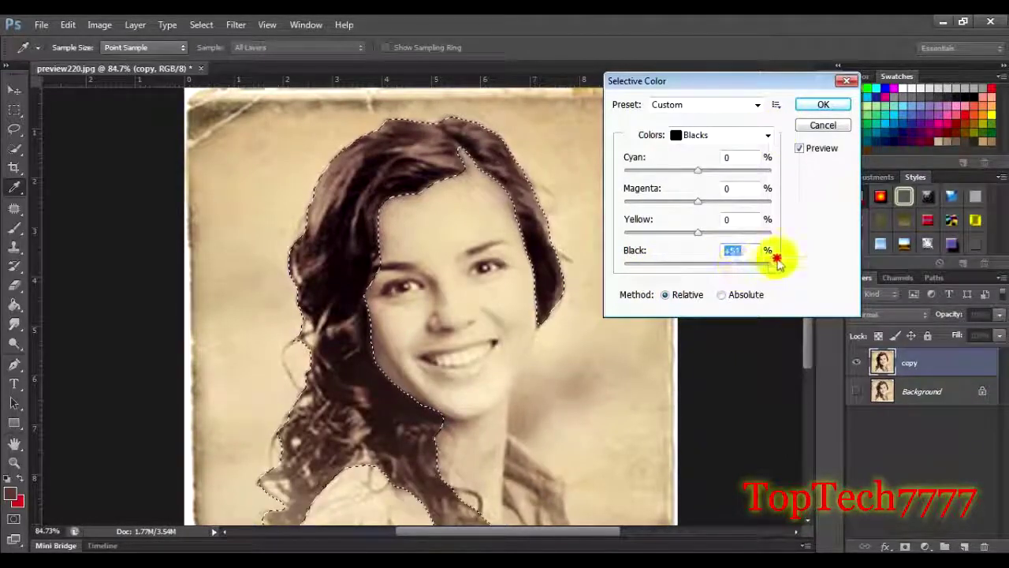
- Set Magenta to +58 for Reds and +16 for Magentas
click(767, 135)
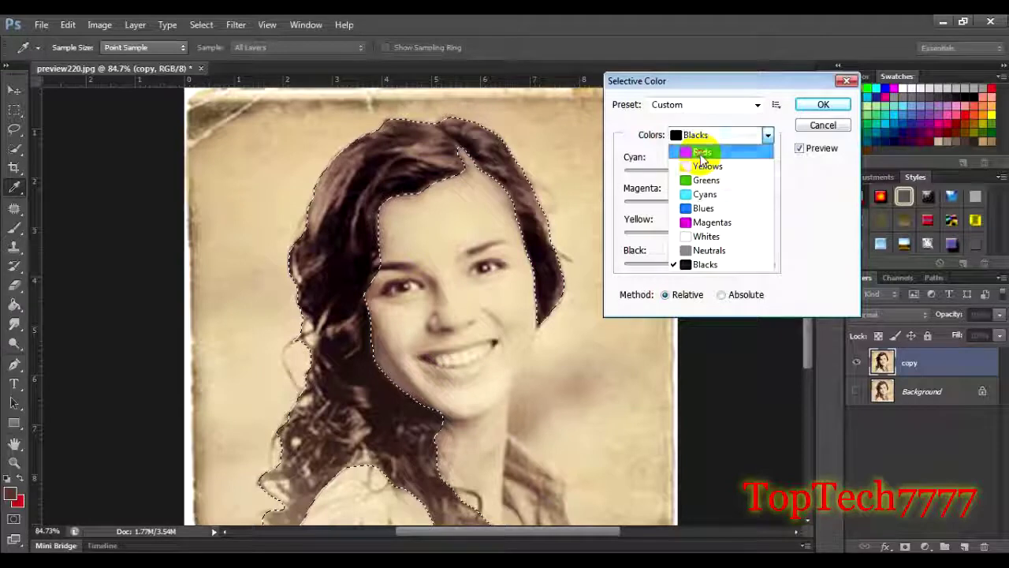
click(701, 154)
click(727, 189)
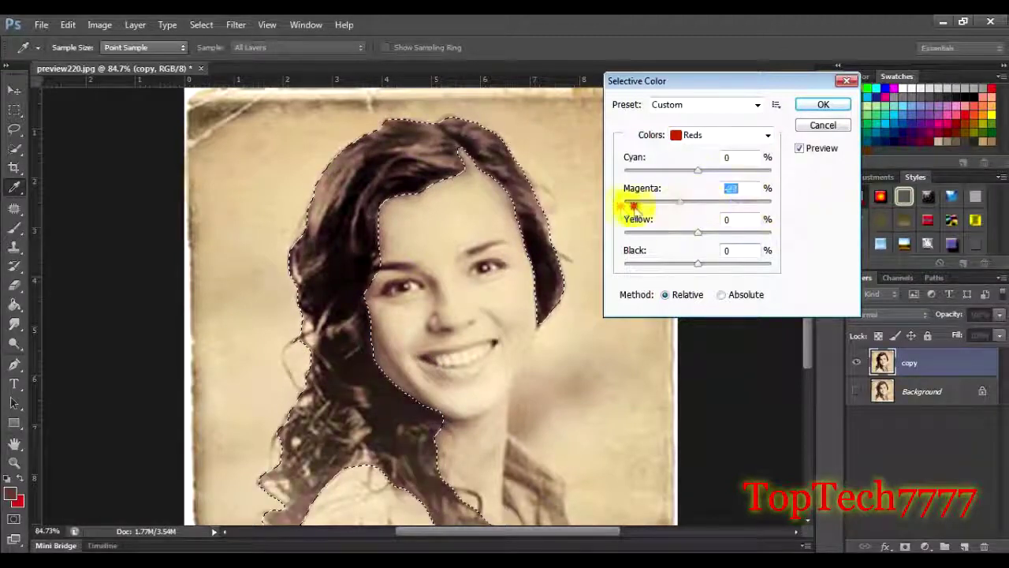
click(721, 193)
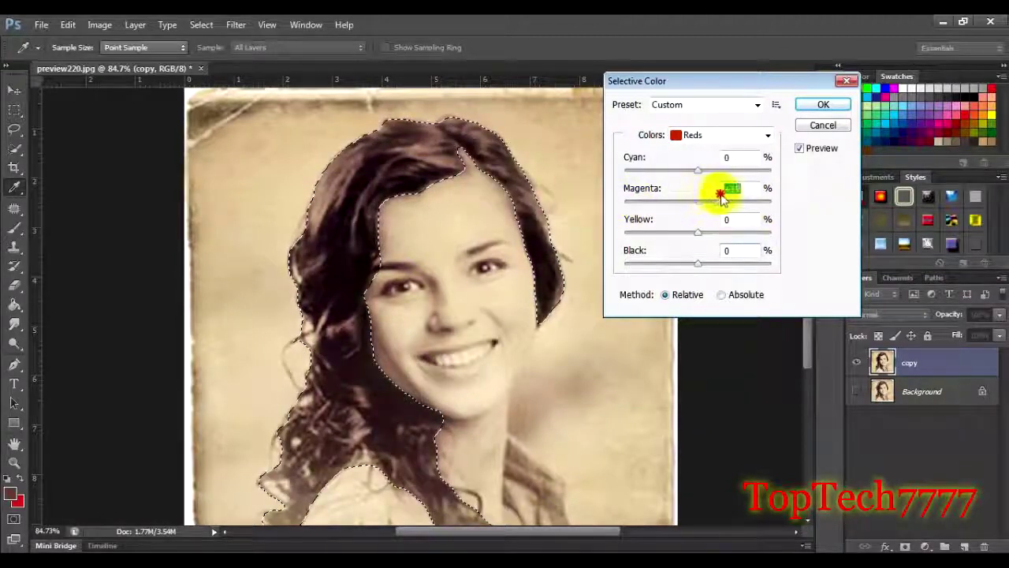
click(766, 135)
click(721, 221)
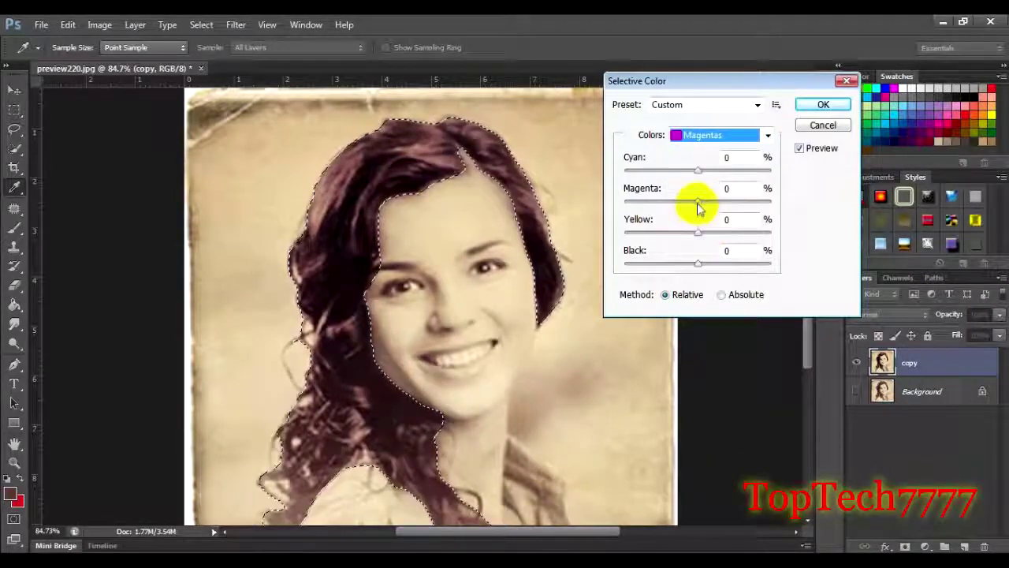
drag(698, 202, 780, 206)
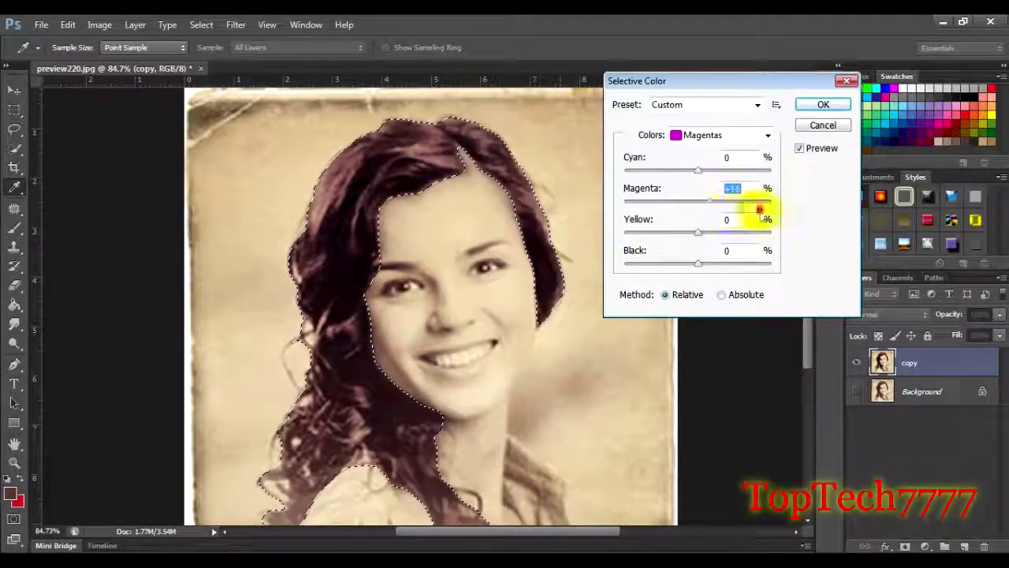
- Set Cyan to +100 for Blues and apply the Selective Color adjustment
click(767, 135)
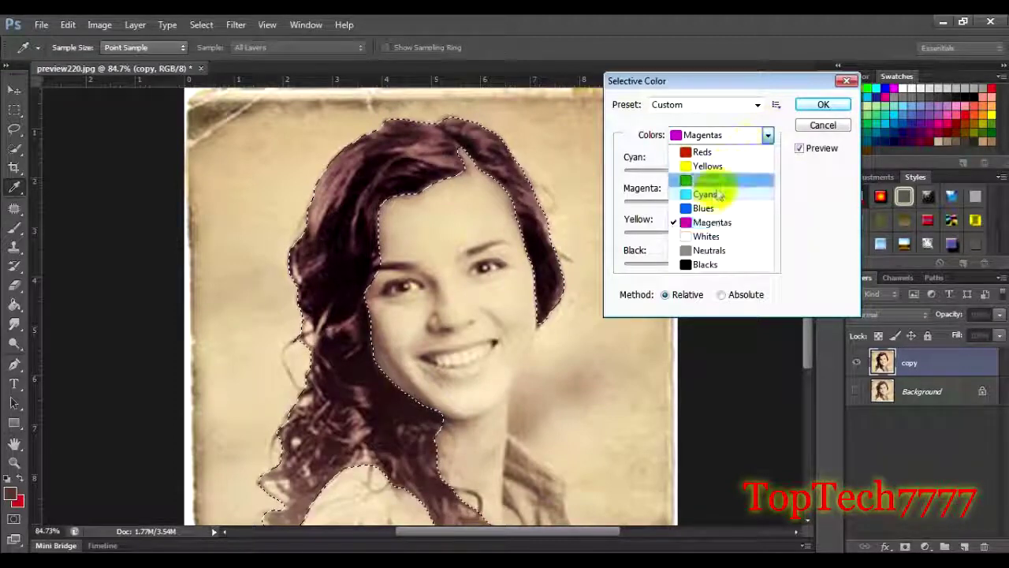
click(706, 208)
mouse_move(699, 170)
mouse_down()
mouse_move(753, 175)
mouse_move(648, 172)
mouse_up()
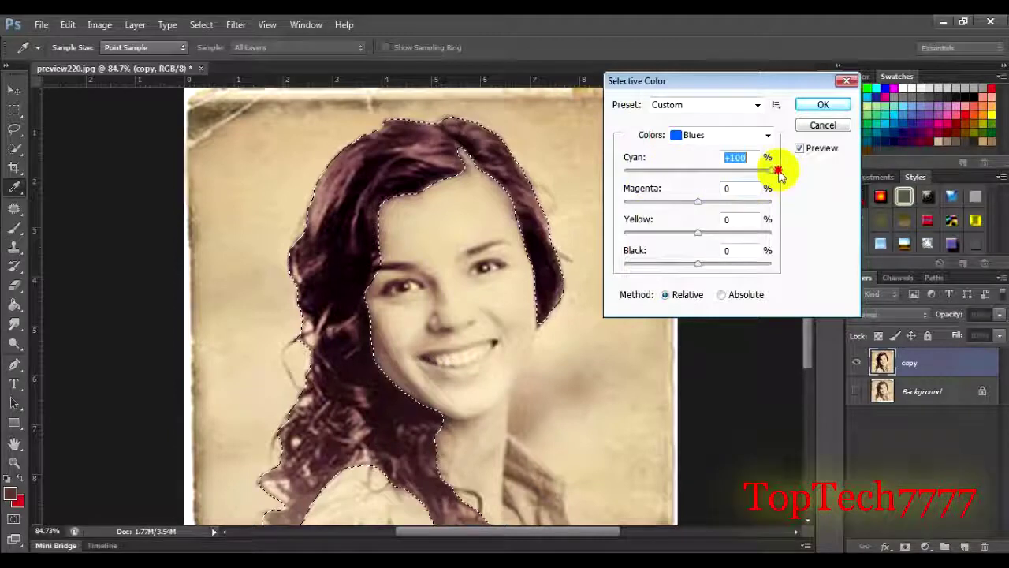
click(820, 104)
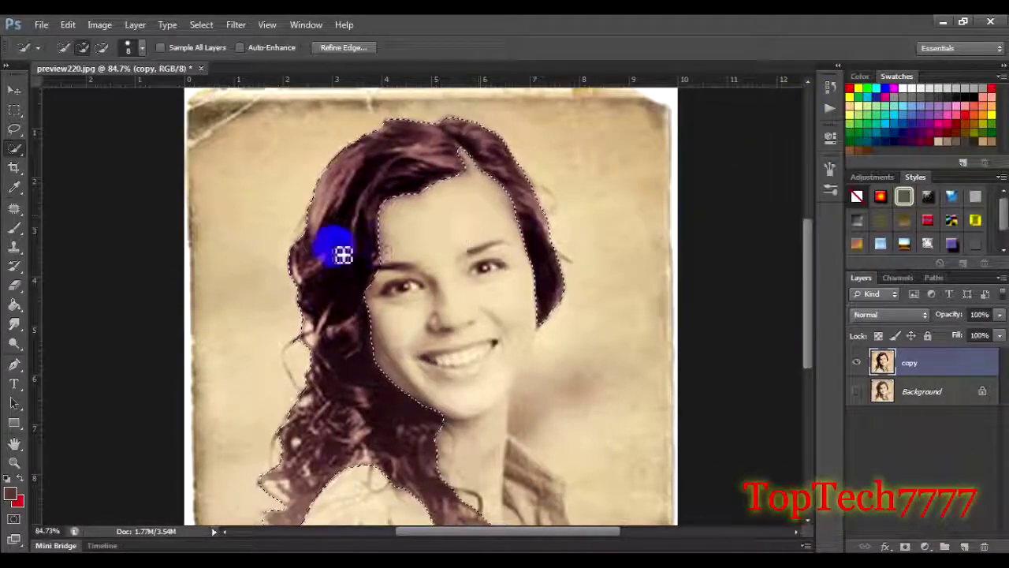
- Drop the marching-ants selection with Select > Deselect
scroll(343, 254, down, 3)
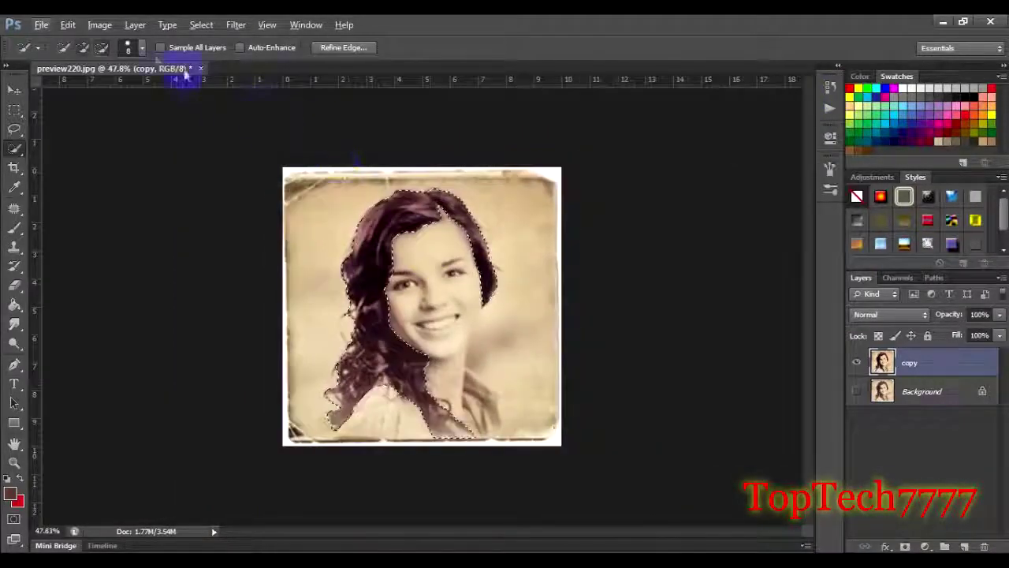
click(219, 30)
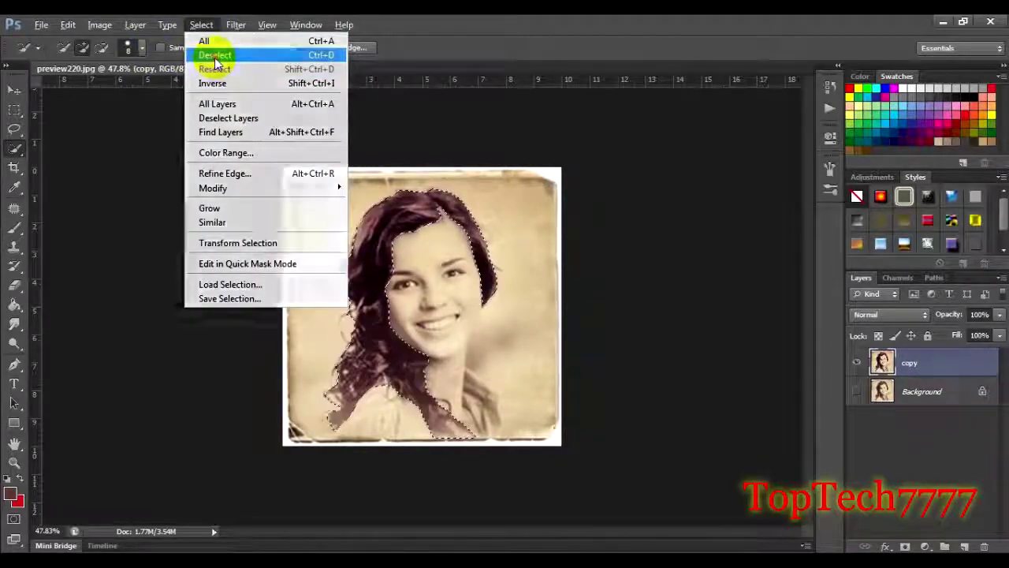
click(211, 52)
- Zoom in and out to inspect the deep purplish hair tint, then show the selection tools
scroll(431, 295, up, 2)
scroll(433, 292, up, 2)
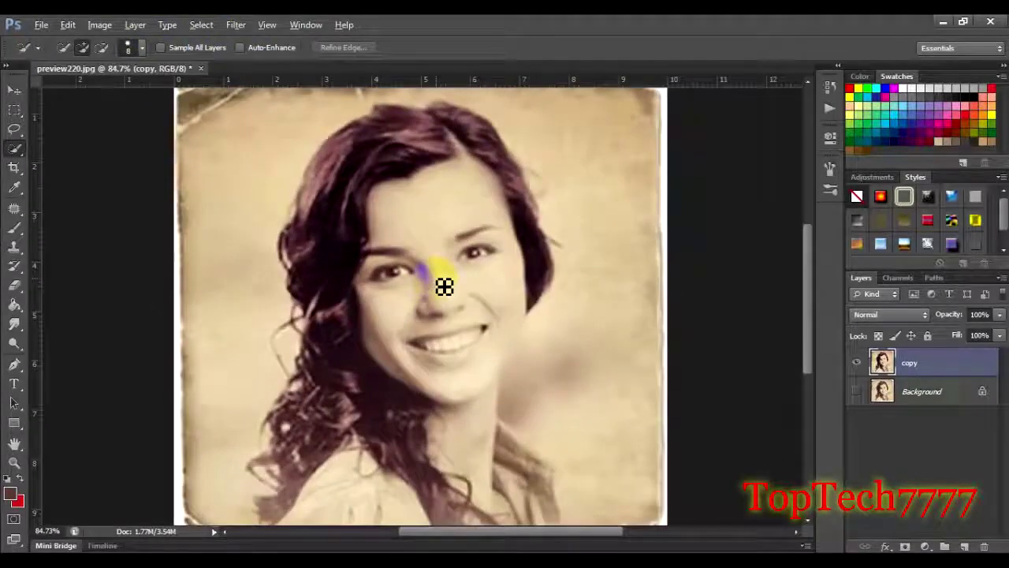
scroll(444, 286, up, 1)
scroll(444, 286, down, 1)
scroll(443, 285, down, 1)
scroll(443, 286, down, 1)
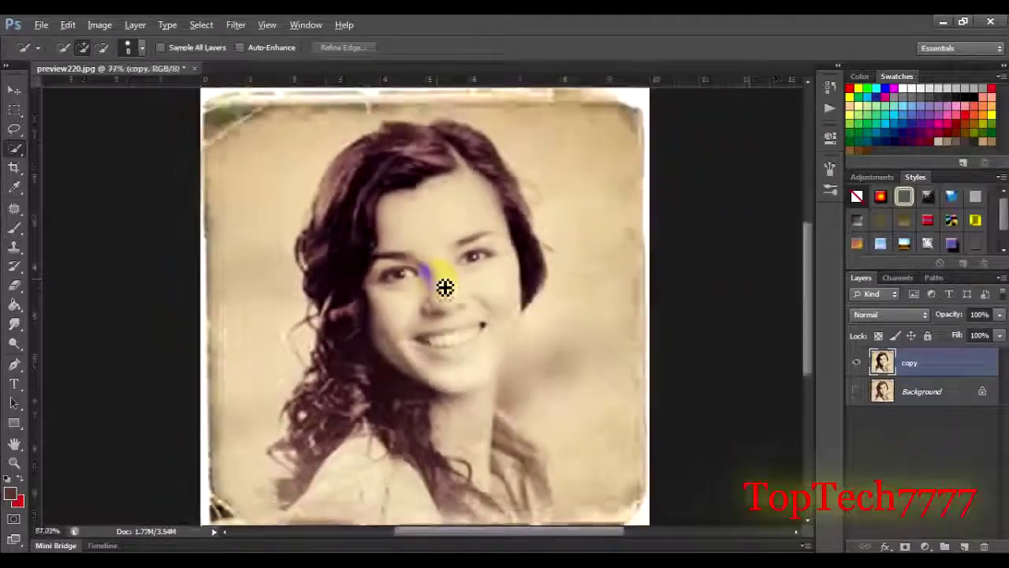
scroll(443, 285, down, 1)
scroll(355, 466, up, 1)
scroll(327, 383, up, 1)
scroll(332, 378, up, 1)
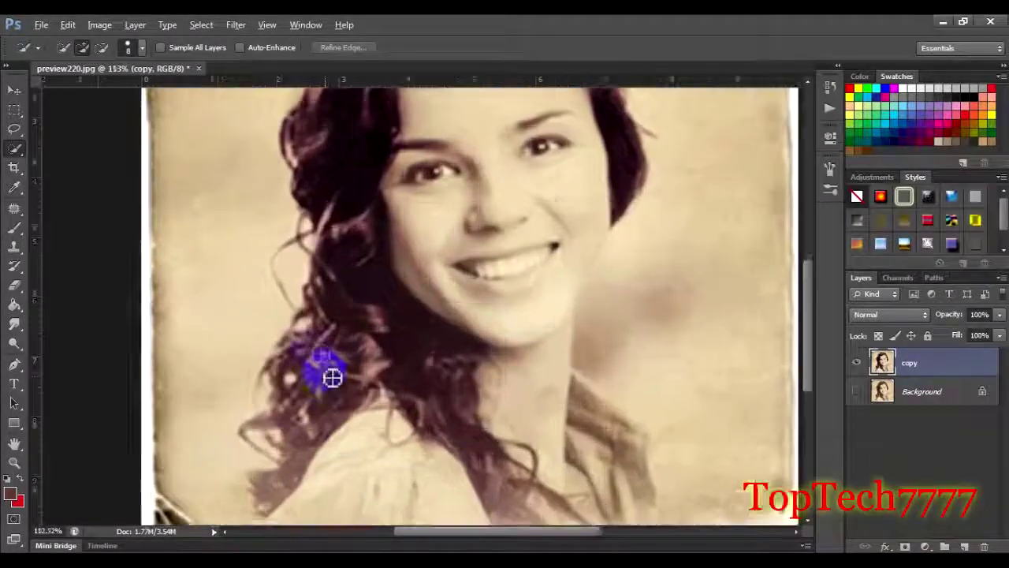
scroll(320, 349, down, 1)
scroll(320, 350, down, 1)
scroll(345, 360, down, 1)
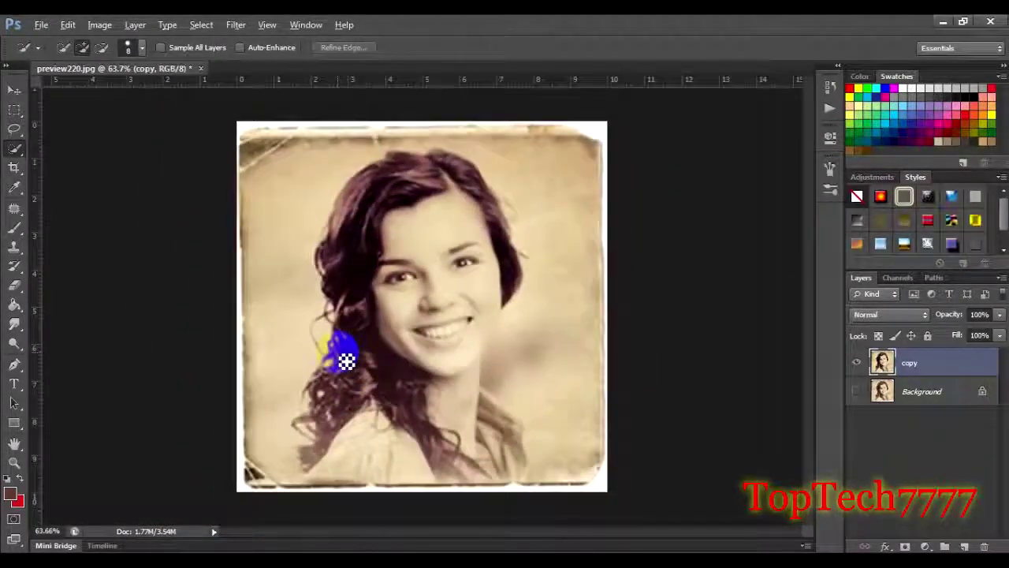
scroll(367, 308, down, 1)
scroll(458, 327, up, 1)
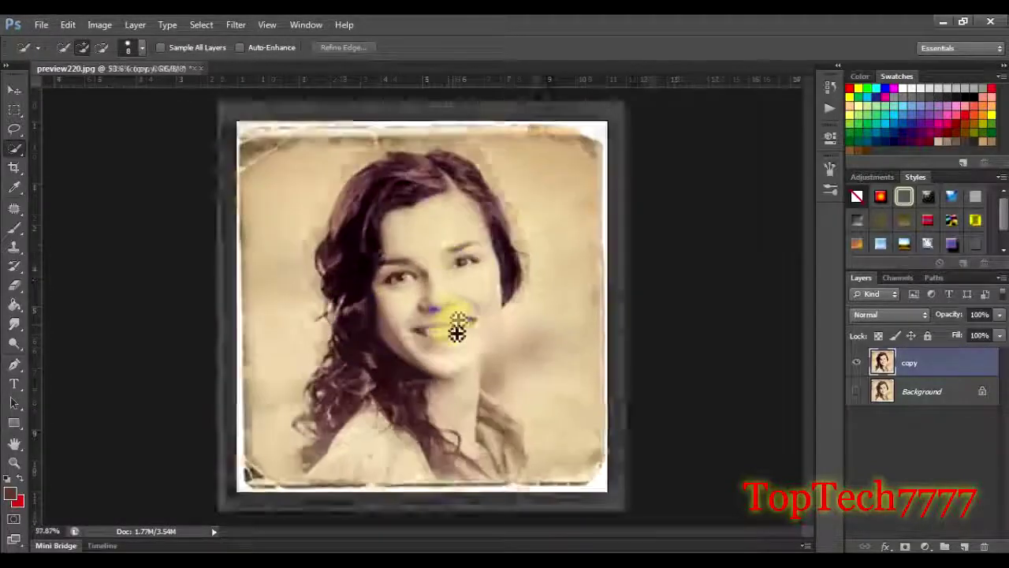
scroll(462, 210, up, 1)
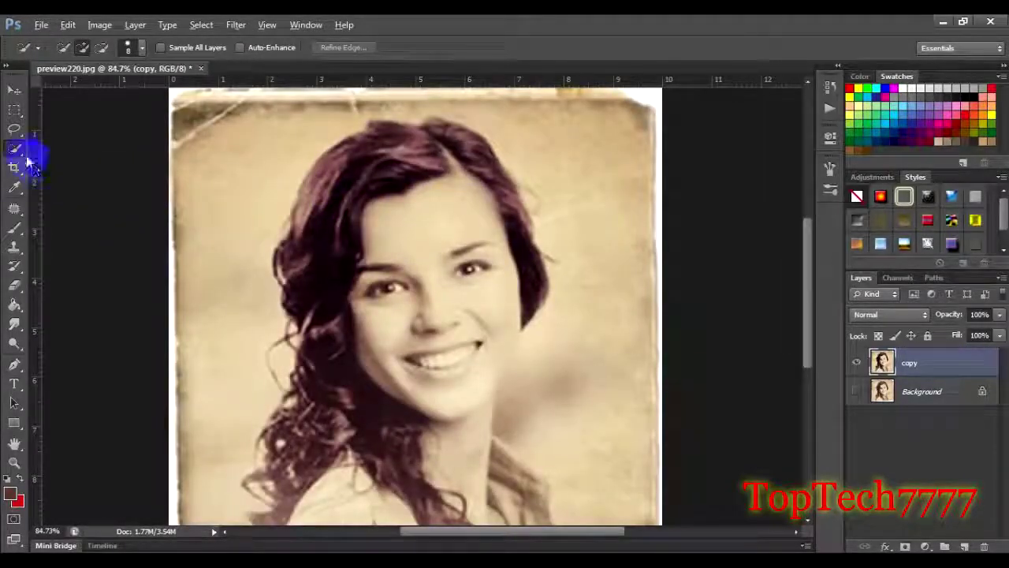
right_click(16, 148)
- Quick-select the woman's forehead, cheeks, chin and neck down to the collar
click(63, 142)
scroll(584, 222, up, 2)
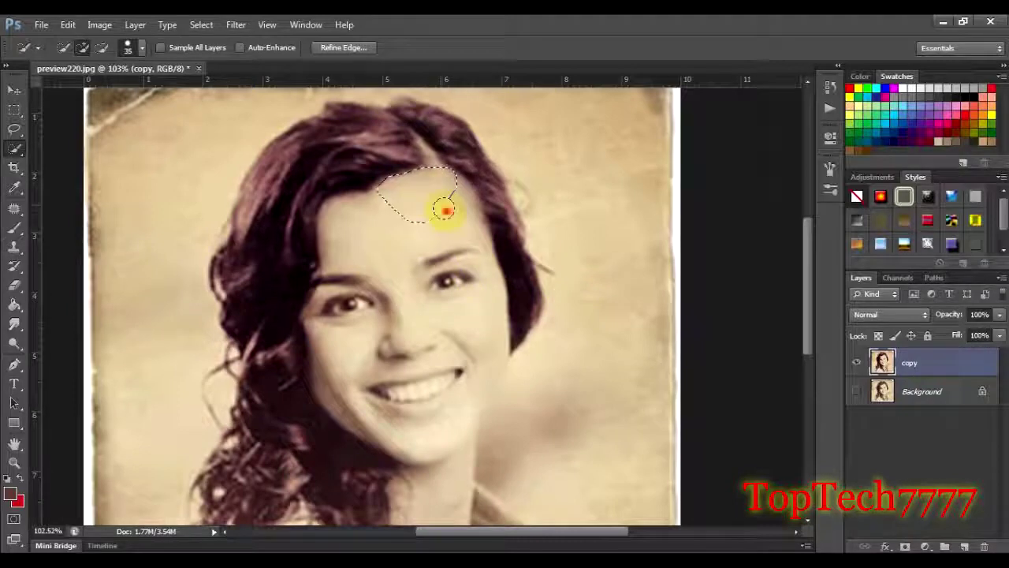
drag(404, 298, 471, 318)
drag(446, 428, 339, 307)
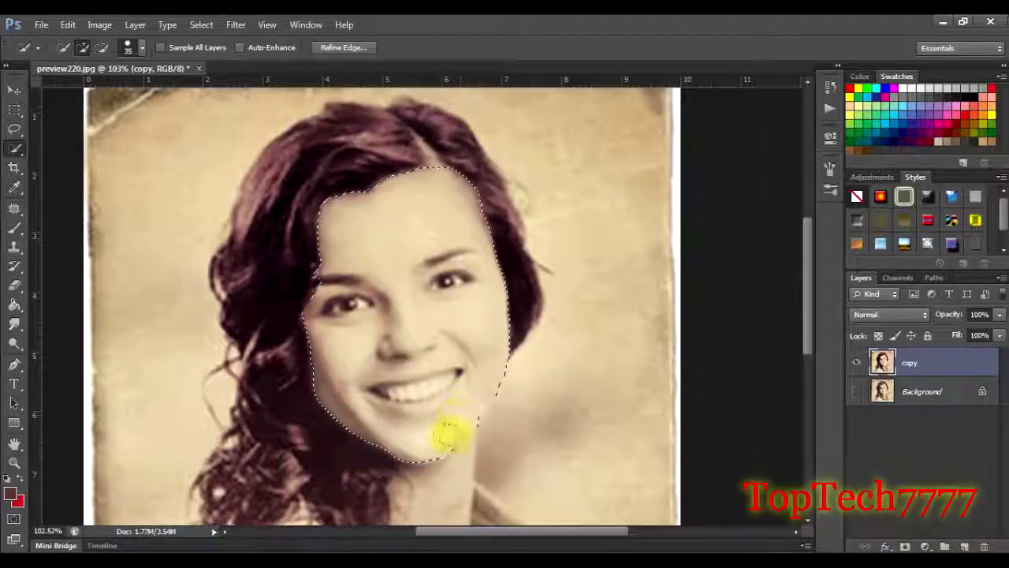
drag(462, 417, 490, 256)
drag(454, 312, 473, 404)
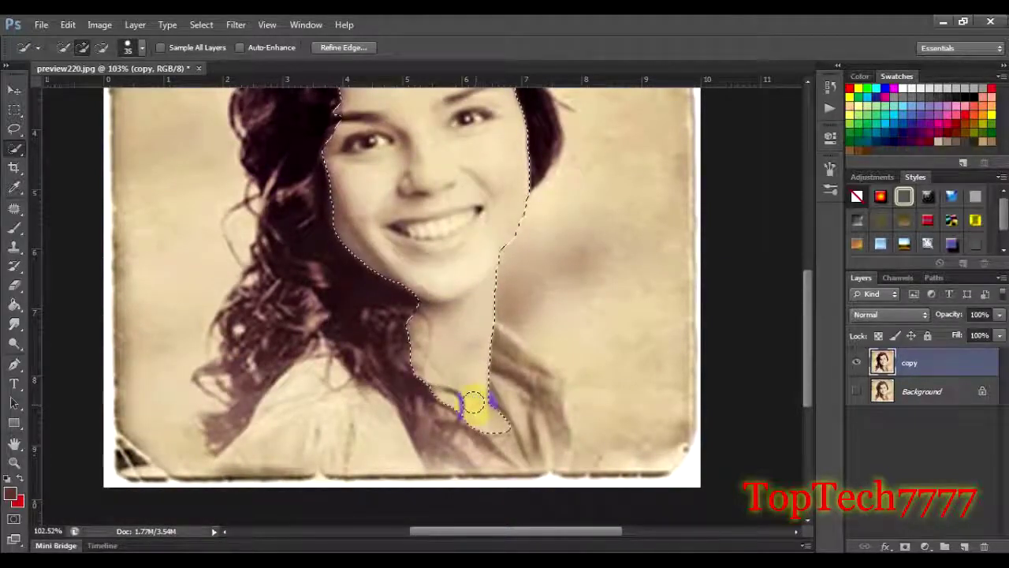
drag(451, 371, 420, 304)
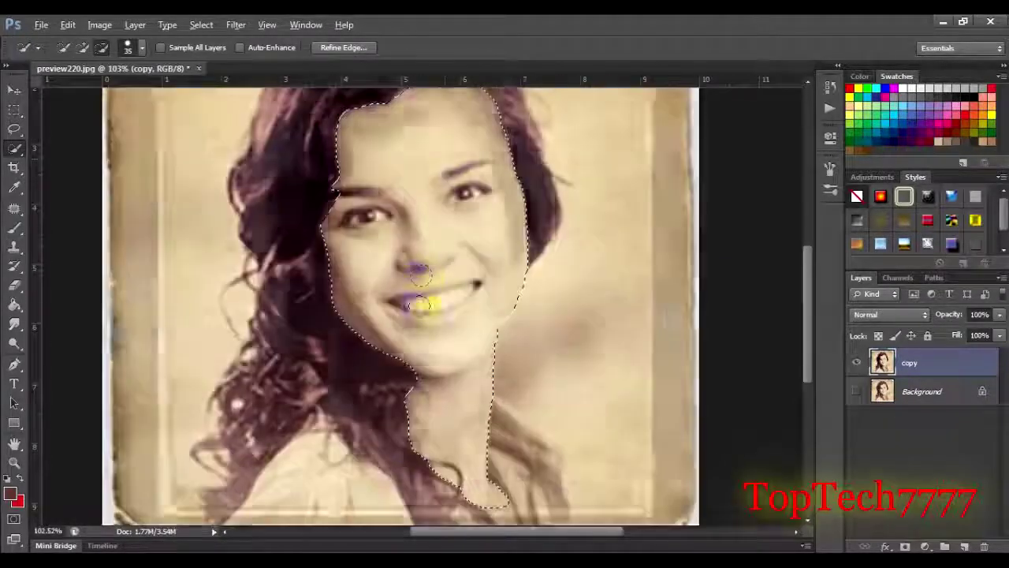
scroll(455, 176, down, 1)
scroll(457, 202, up, 2)
scroll(458, 202, up, 1)
- Subtract both eyes and eyebrows from the selection using a 15px brush
key(bracketleft)
key(bracketleft)
scroll(438, 220, up, 1)
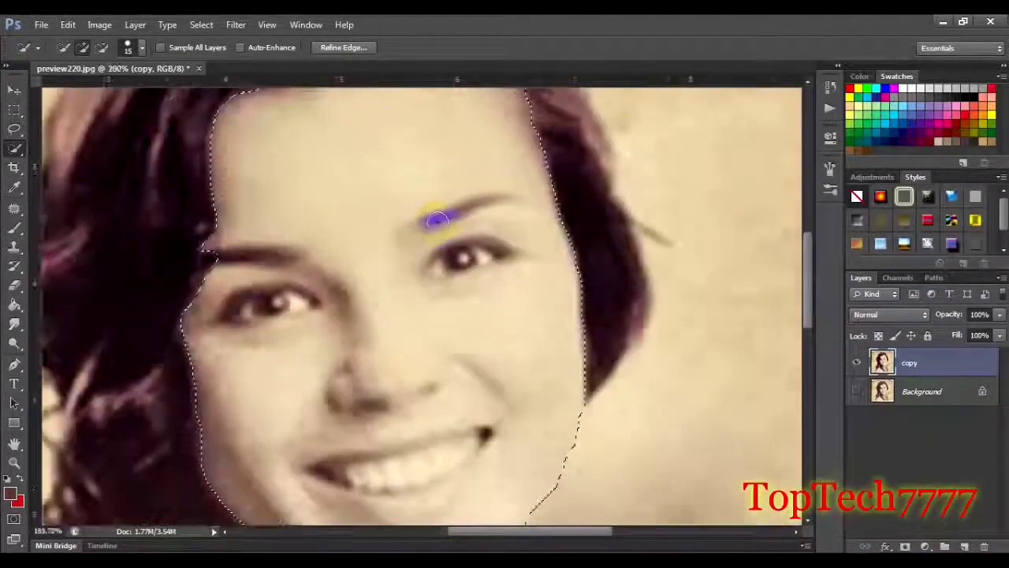
key(alt)
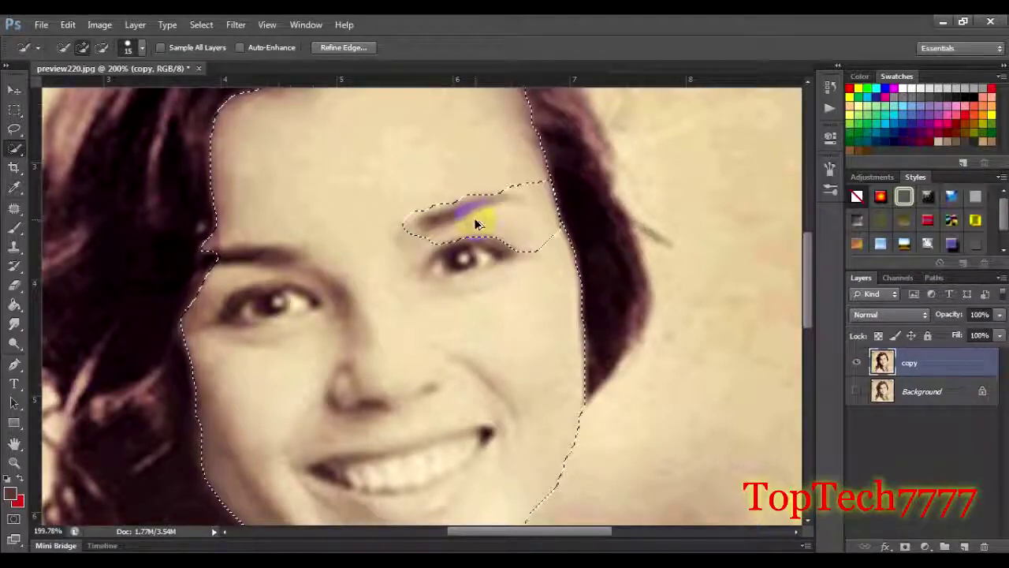
click(472, 224)
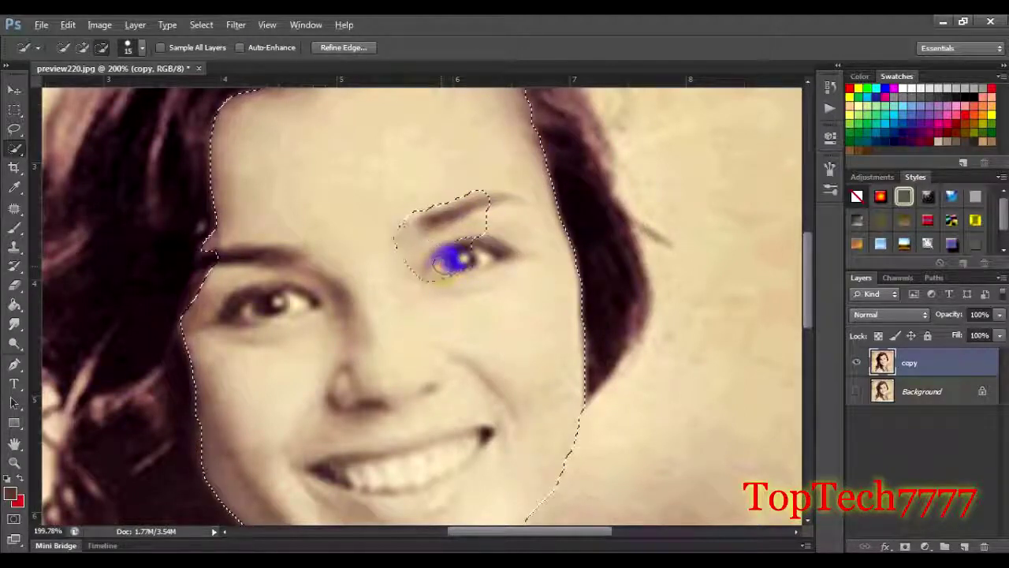
drag(490, 254, 478, 271)
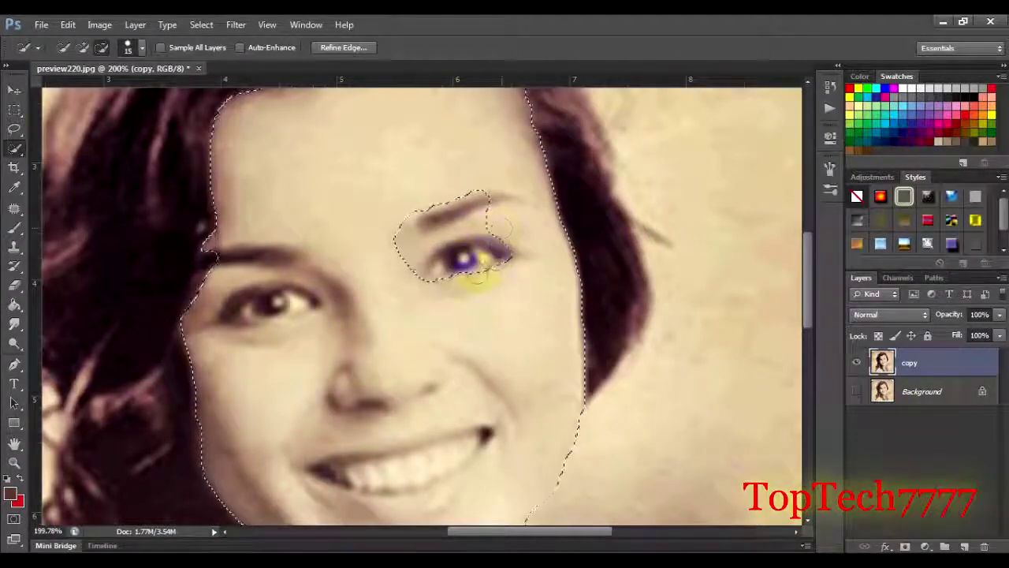
mouse_move(251, 258)
mouse_down()
mouse_move(230, 261)
mouse_move(265, 251)
mouse_up()
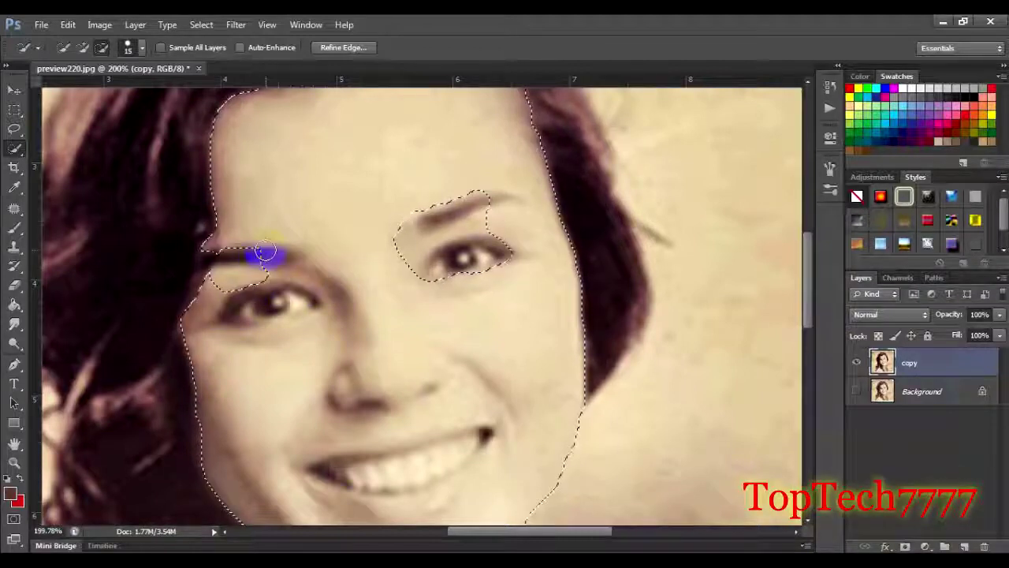
mouse_move(296, 300)
mouse_down()
mouse_move(244, 302)
mouse_move(328, 299)
mouse_up()
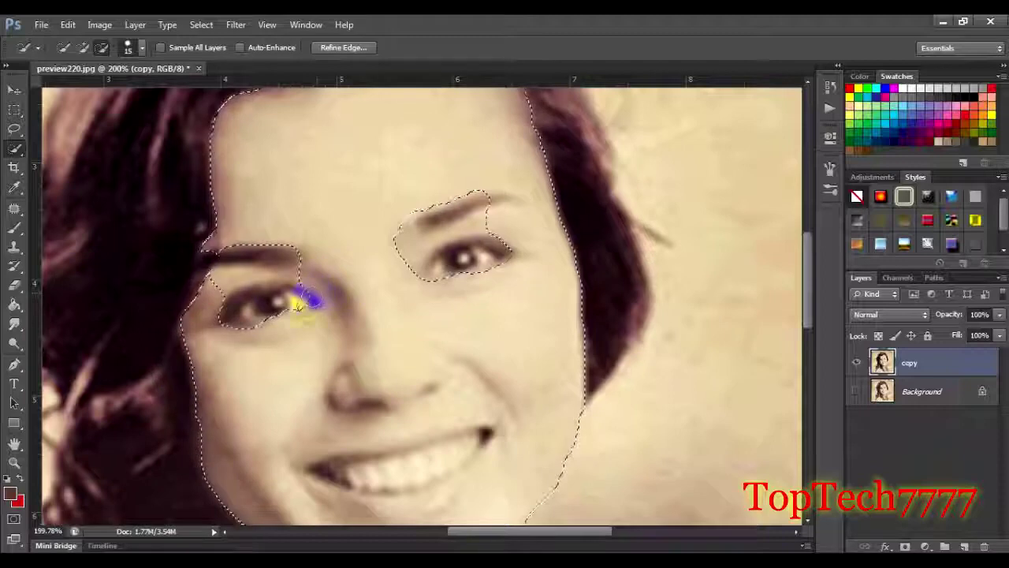
alt+scroll(378, 234, down, 2)
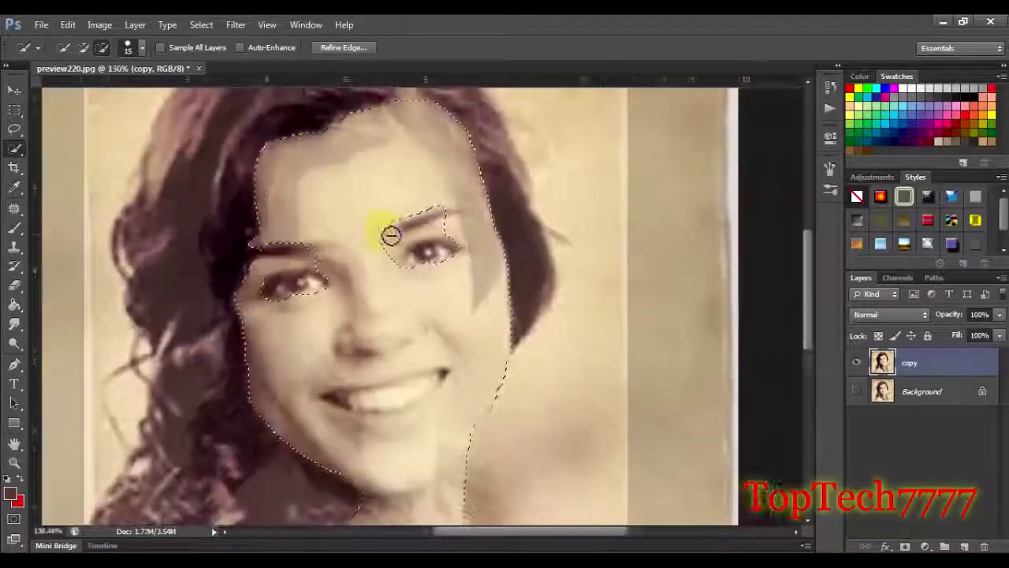
alt+scroll(390, 235, down, 2)
alt+scroll(392, 236, down, 2)
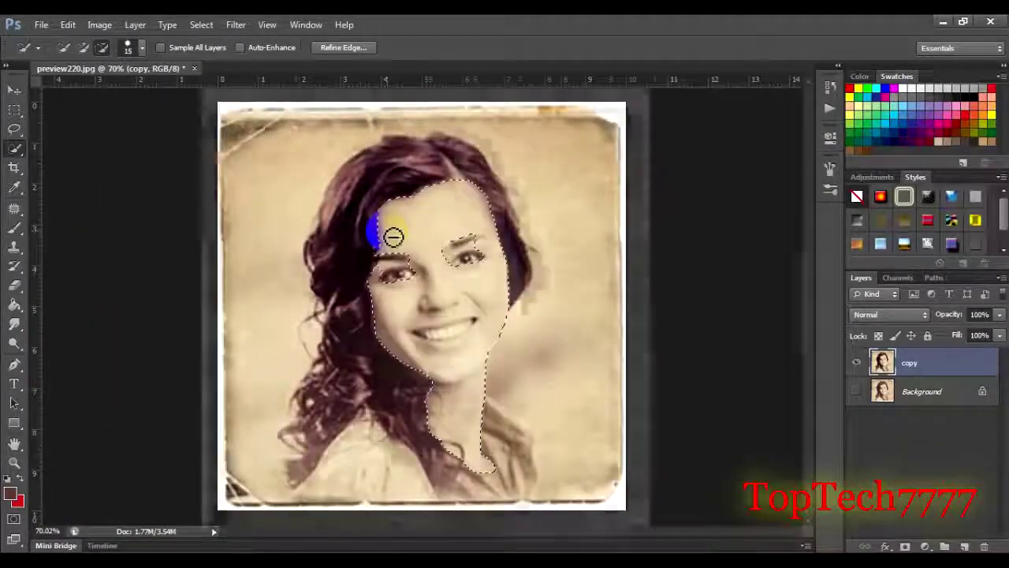
click(110, 28)
mouse_move(121, 63)
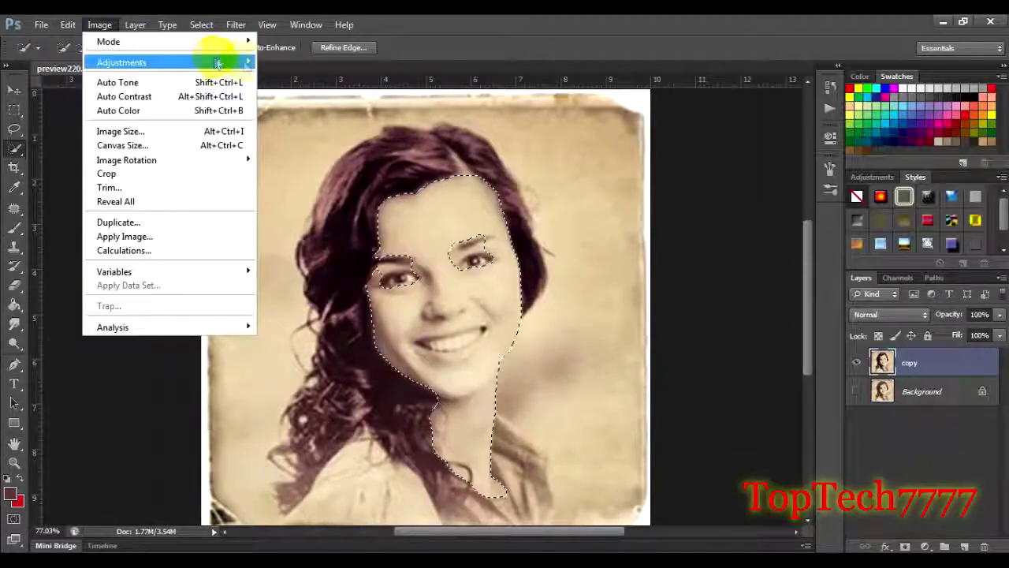
- In Selective Color, try Yellows yellow values, then set Reds magenta to +100
click(356, 285)
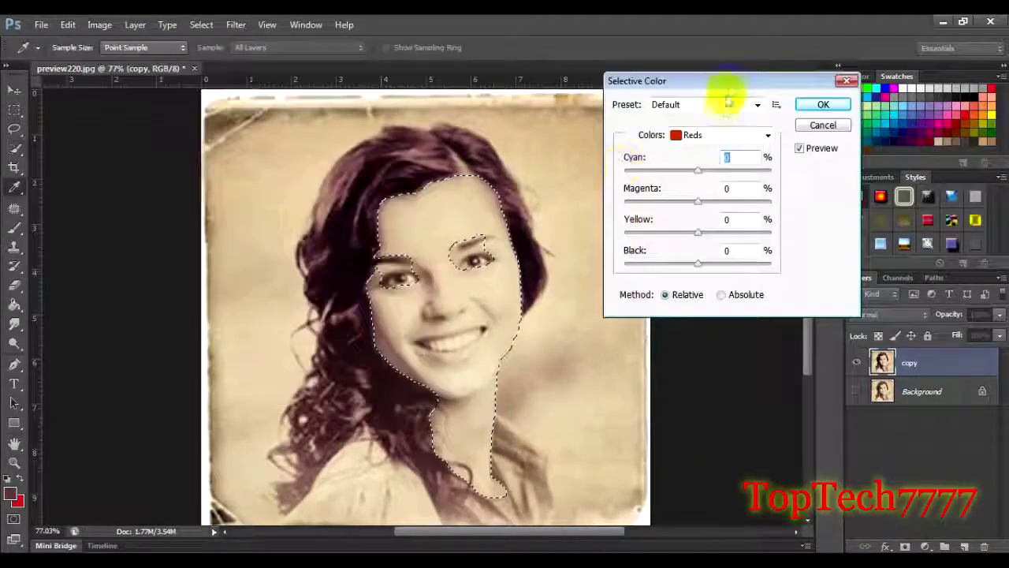
click(738, 105)
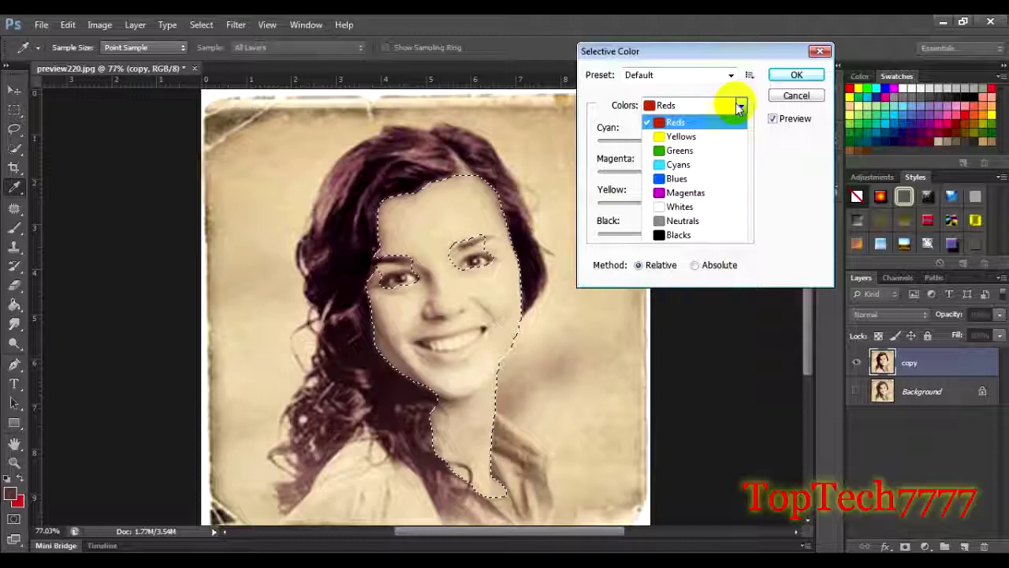
click(678, 139)
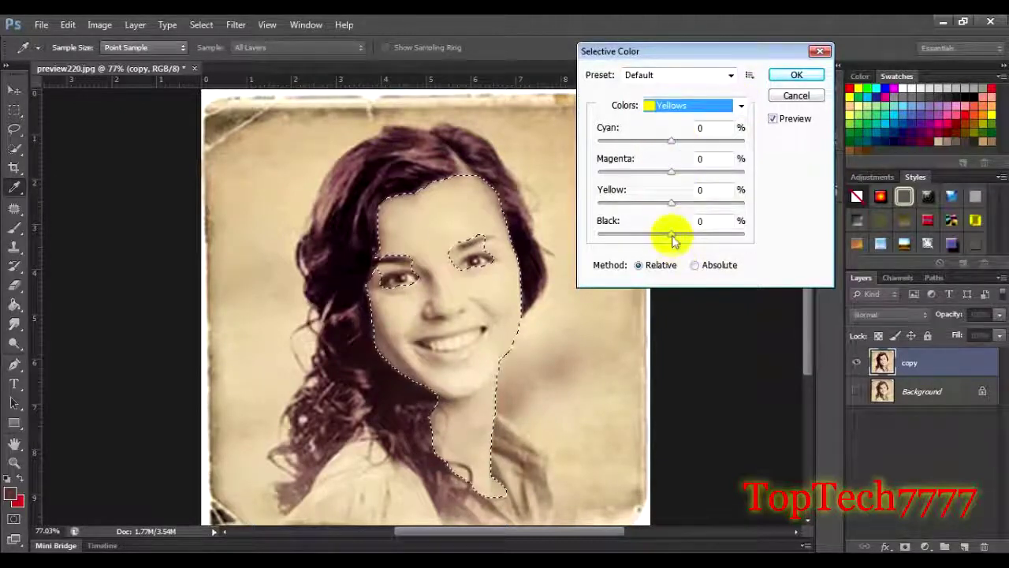
drag(674, 203, 602, 203)
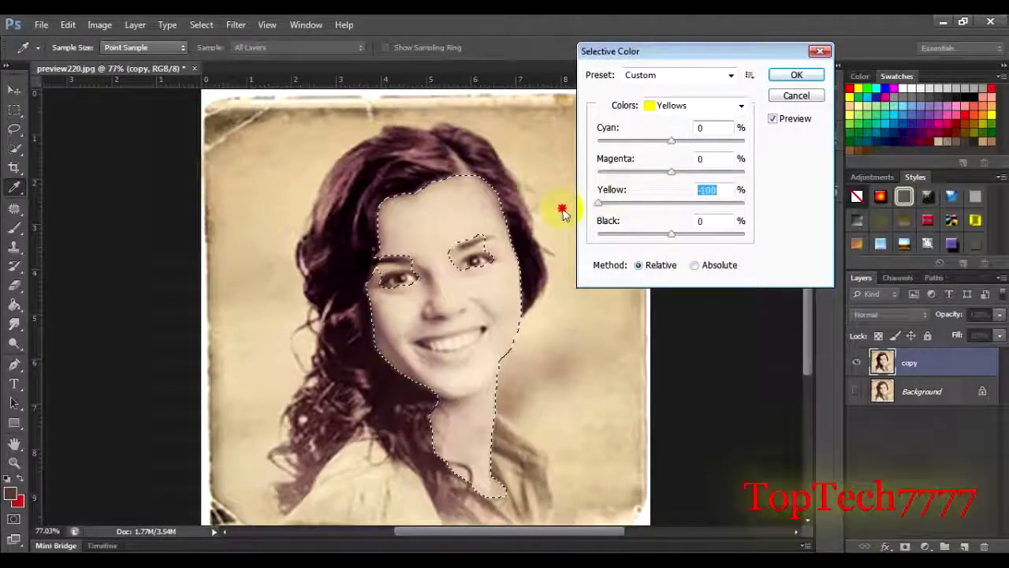
drag(737, 193, 661, 217)
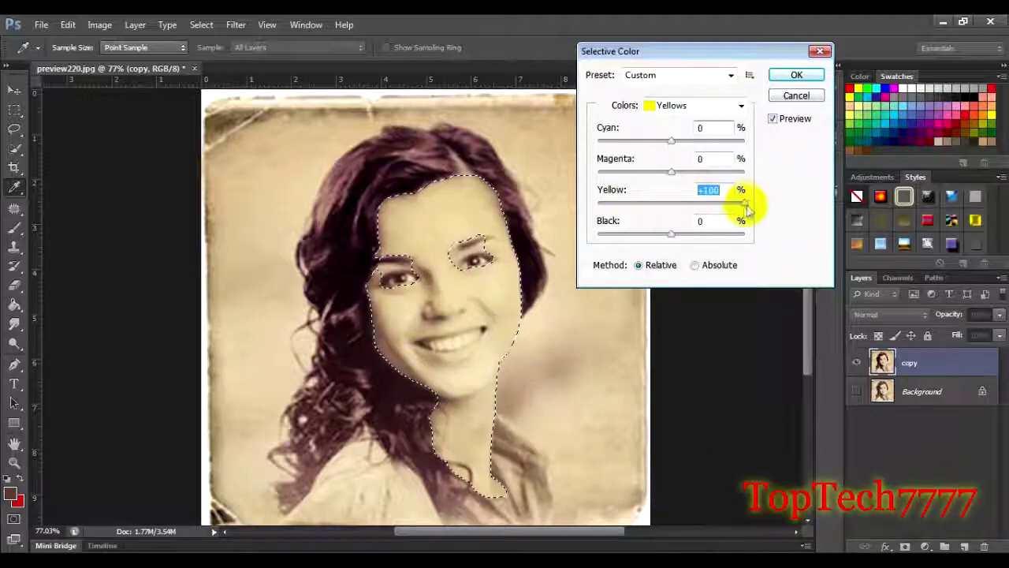
drag(746, 203, 716, 216)
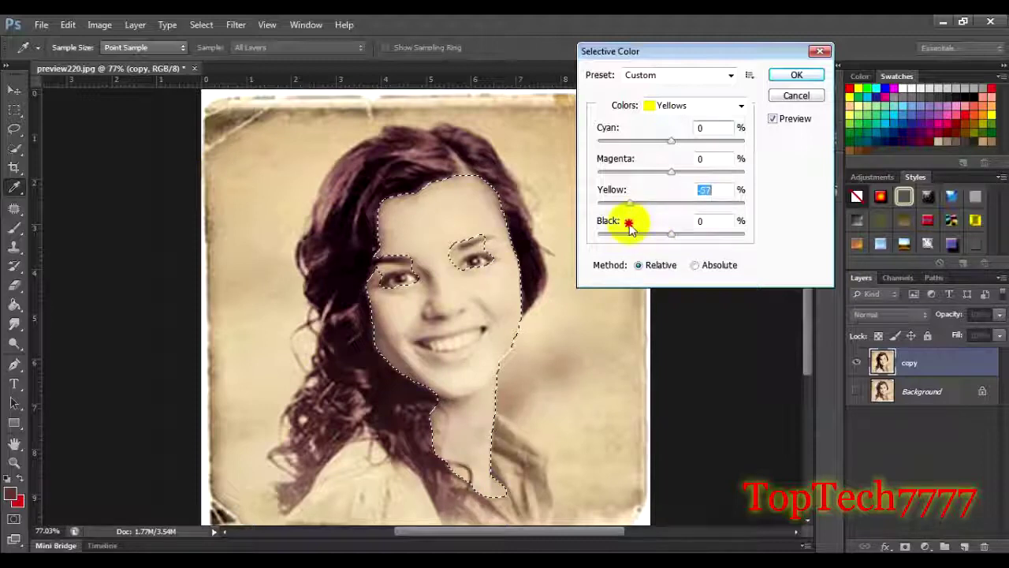
drag(652, 222, 644, 223)
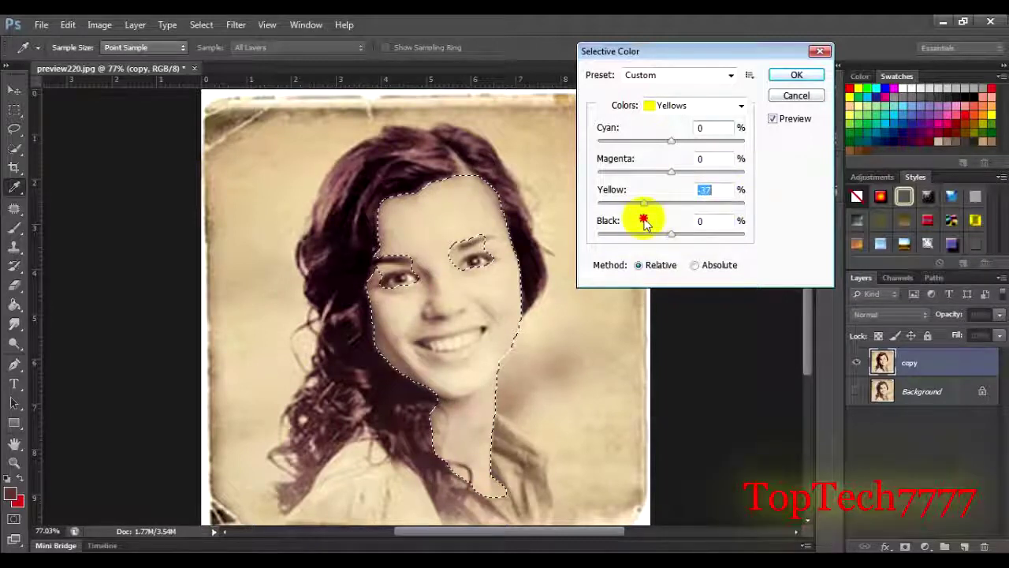
click(733, 104)
click(676, 122)
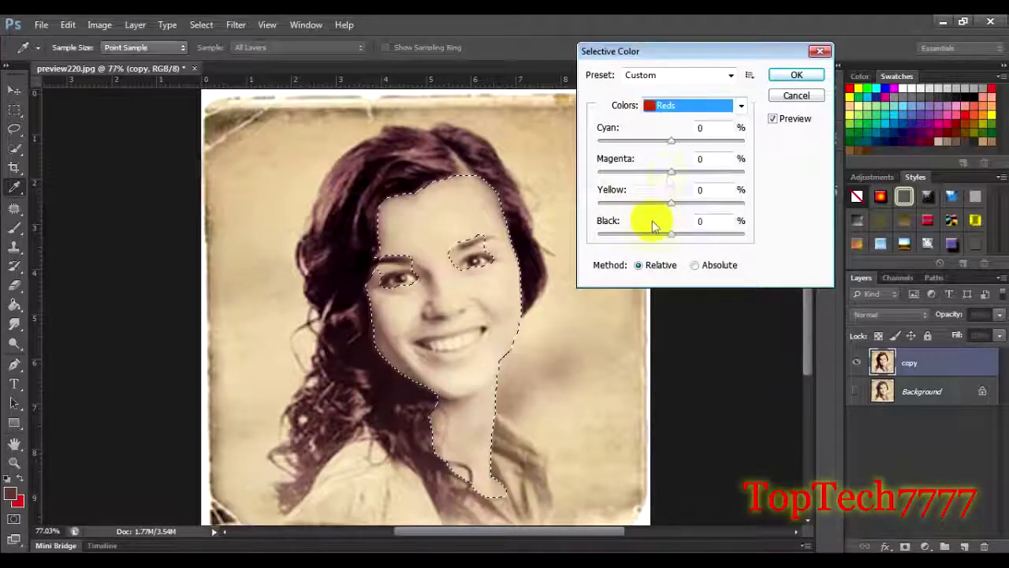
drag(669, 179, 779, 162)
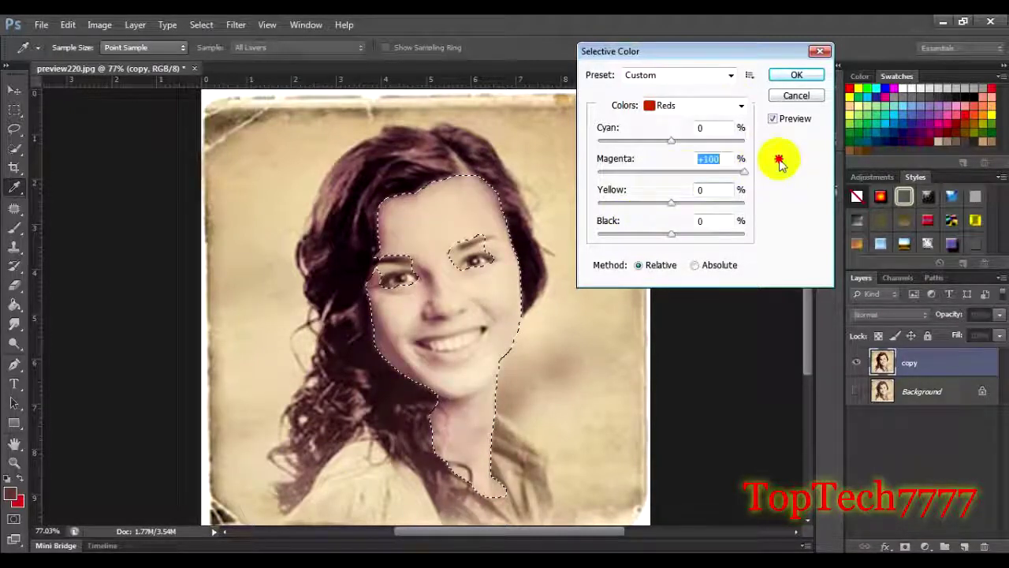
- Experiment with Selective Color values in the Yellows, Magentas and Reds ranges
click(737, 105)
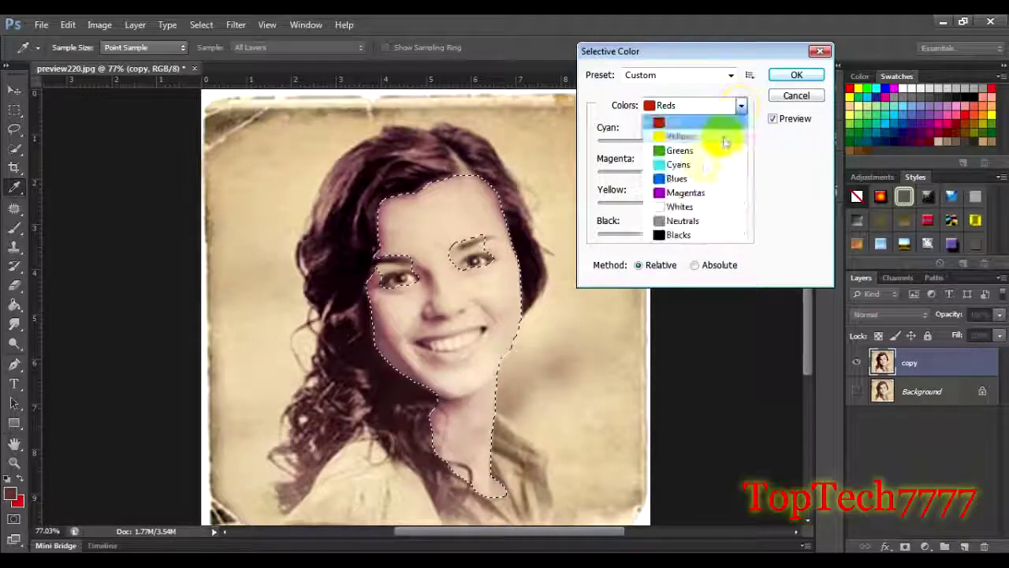
click(681, 136)
mouse_move(671, 202)
mouse_down()
mouse_move(724, 205)
mouse_move(708, 206)
mouse_up()
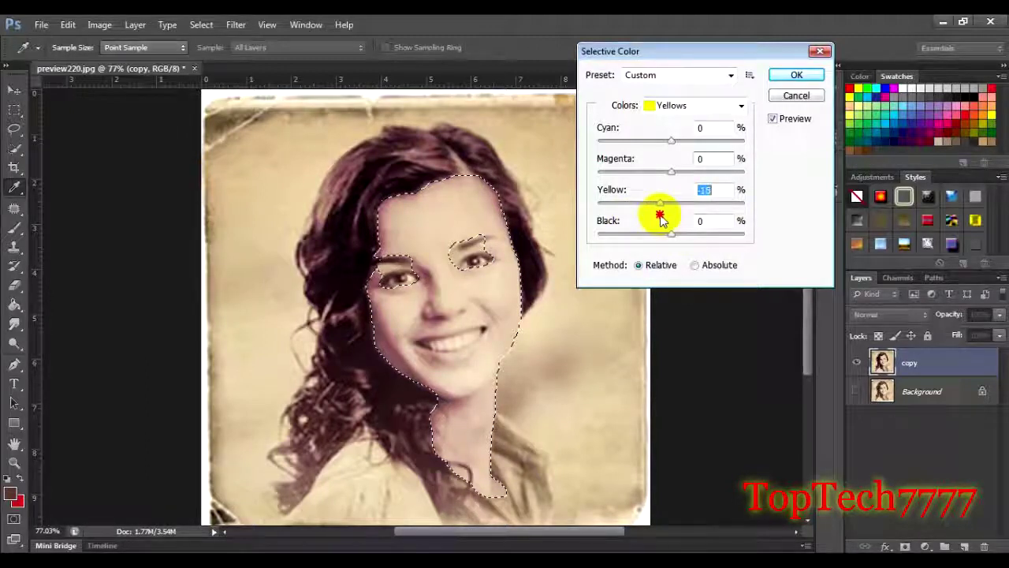
click(738, 105)
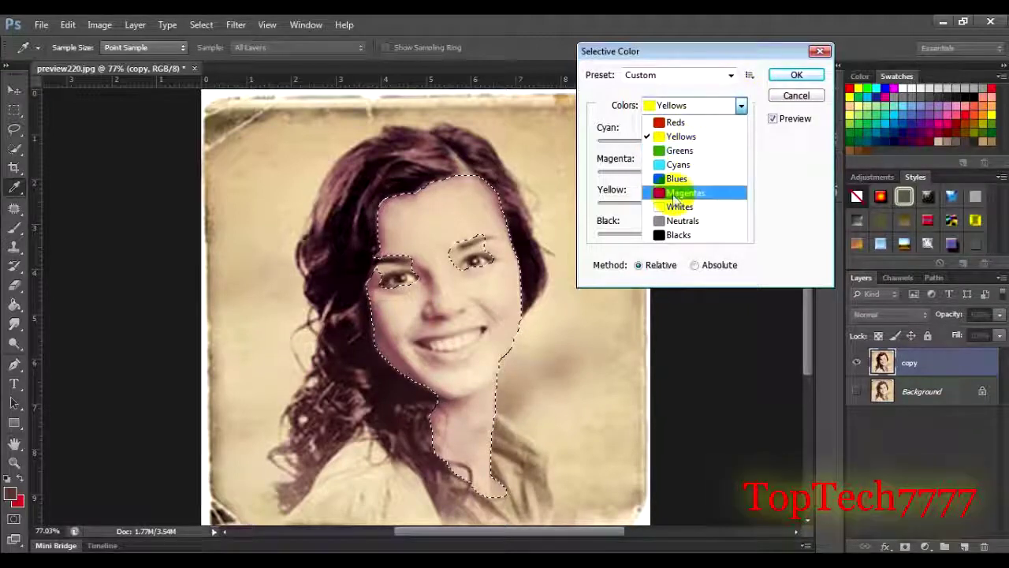
click(682, 192)
mouse_move(672, 171)
mouse_down()
mouse_move(755, 171)
mouse_move(626, 179)
mouse_up()
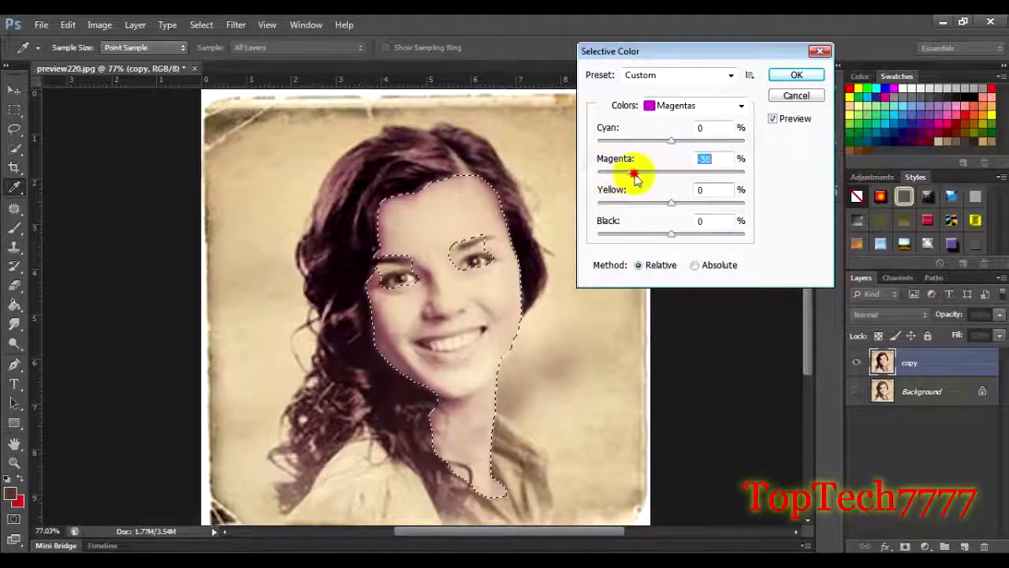
click(738, 105)
click(680, 126)
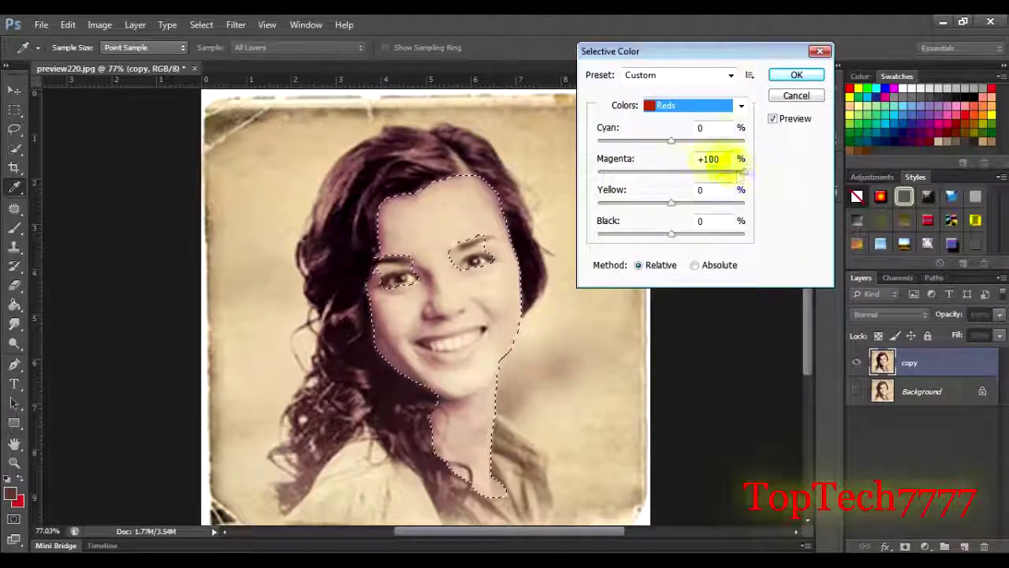
drag(671, 141, 737, 145)
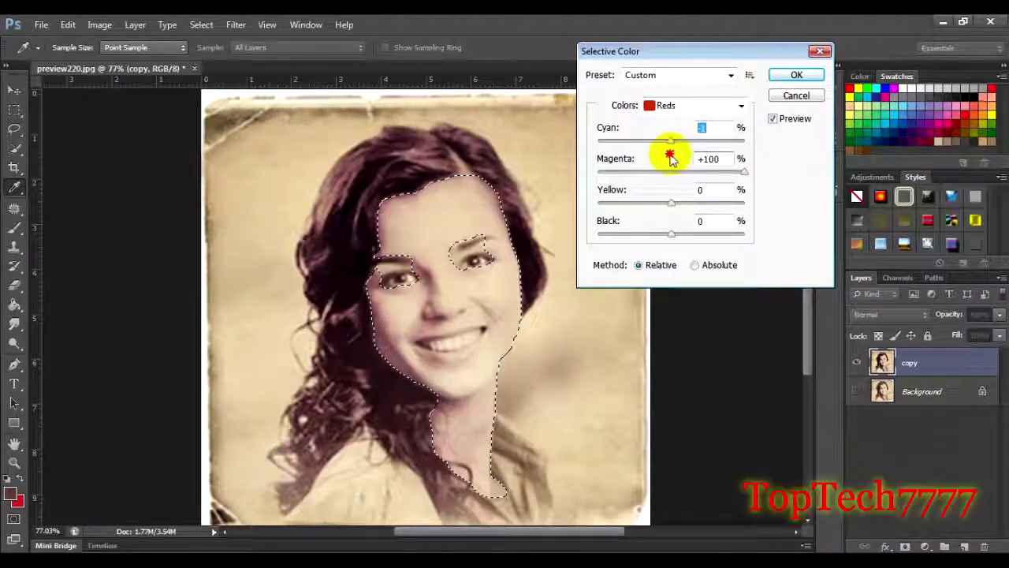
double_click(704, 191)
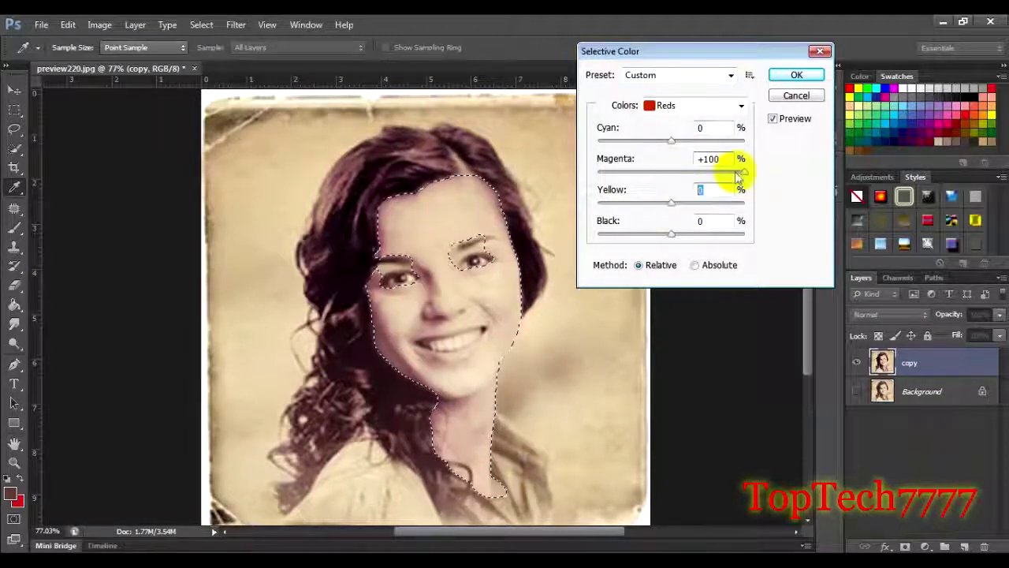
- Cut Yellows yellow to about -76 and apply the Selective Color adjustment
click(739, 106)
click(686, 135)
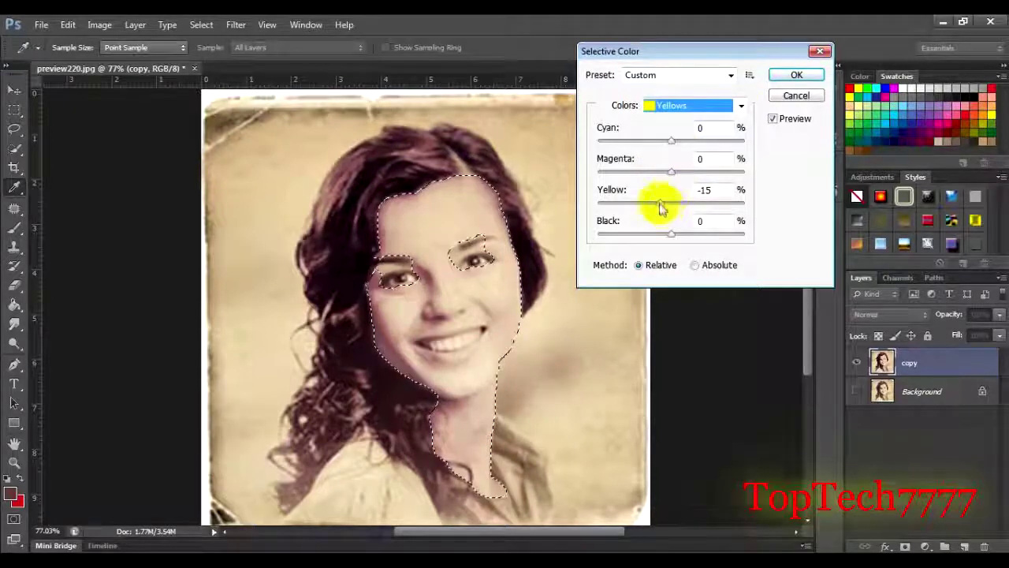
drag(659, 203, 615, 209)
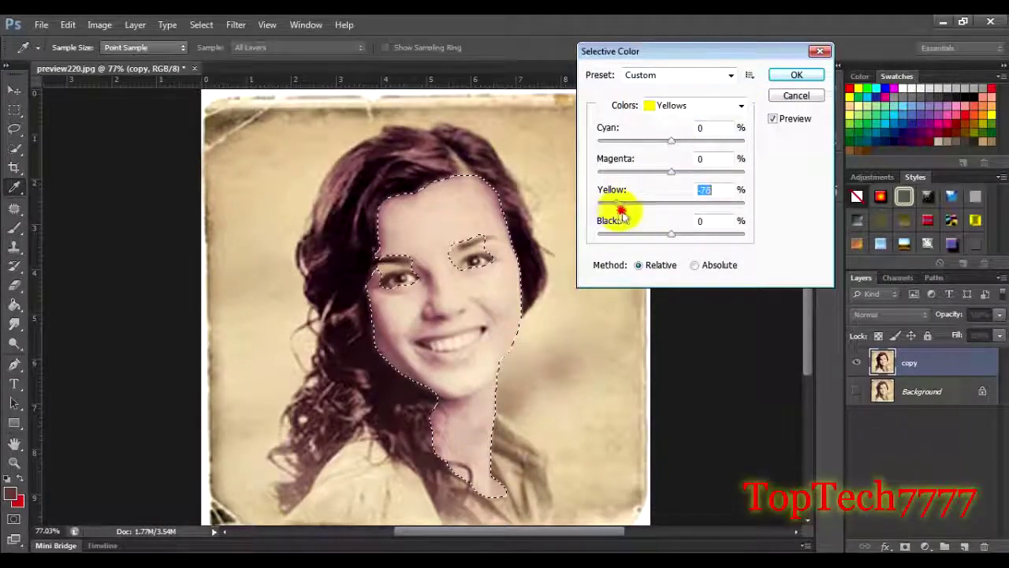
click(794, 75)
key(w)
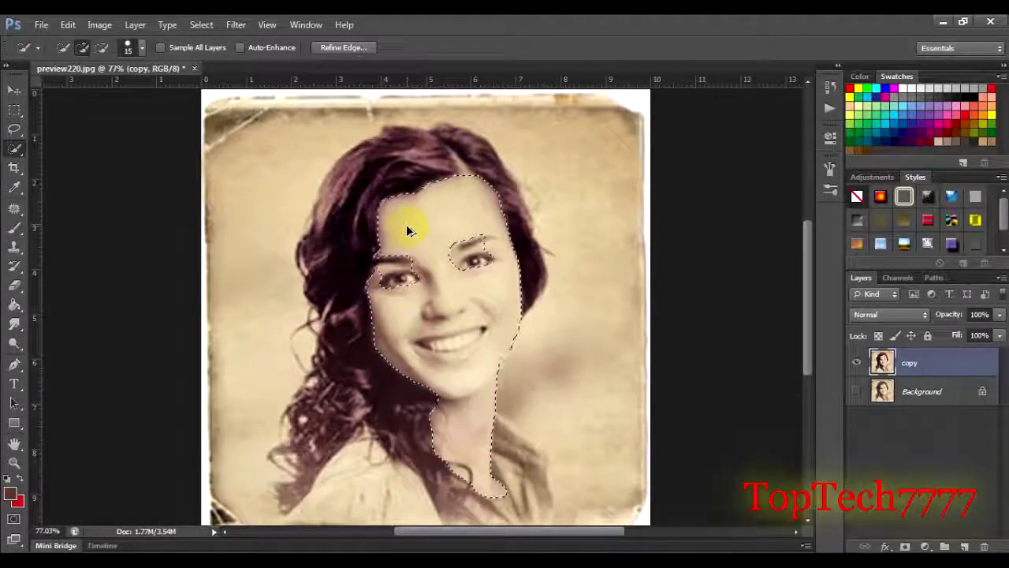
- Step backward to undo the face tint, then feather the face-and-neck selection
click(68, 25)
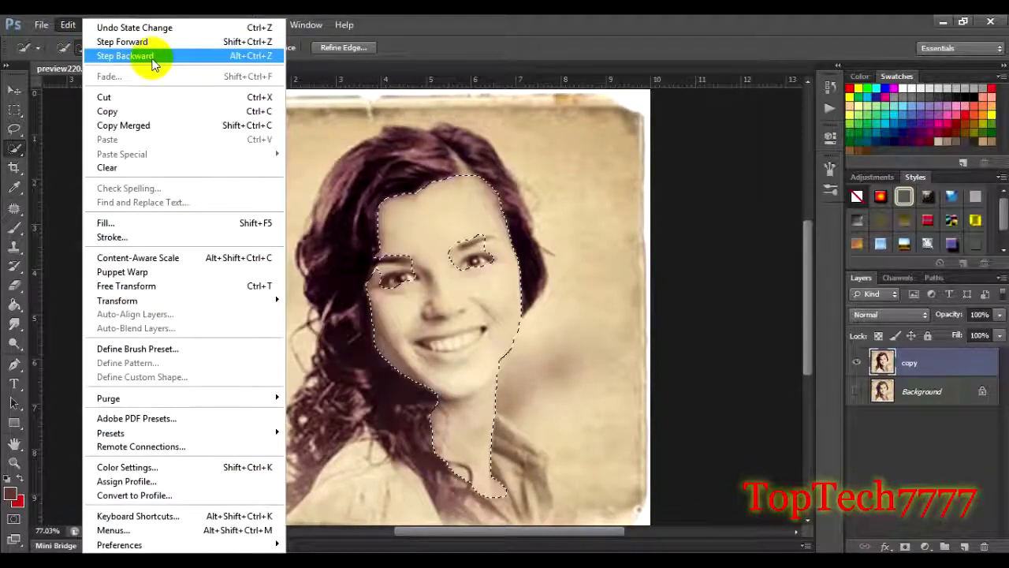
click(126, 56)
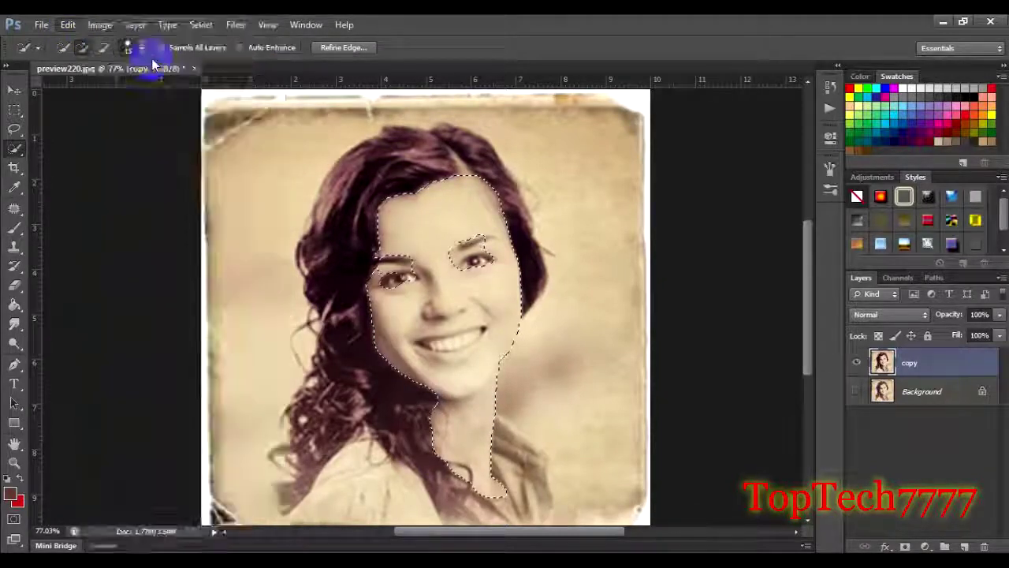
right_click(437, 230)
click(496, 273)
click(630, 184)
click(101, 25)
mouse_move(122, 62)
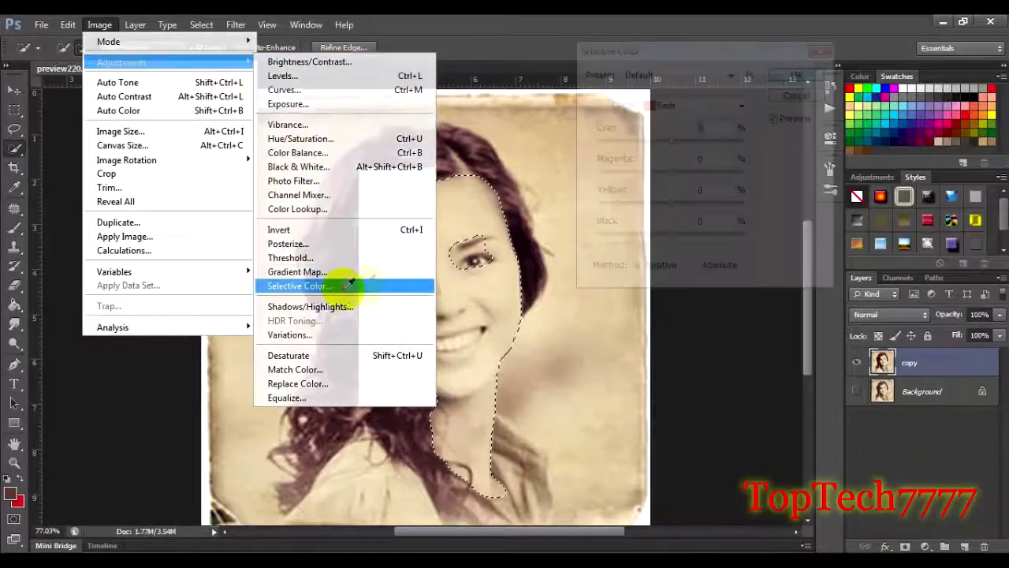
- Apply Selective Color with Reds magenta +100 and Yellows yellow -23, then deselect
click(347, 285)
click(734, 105)
click(678, 124)
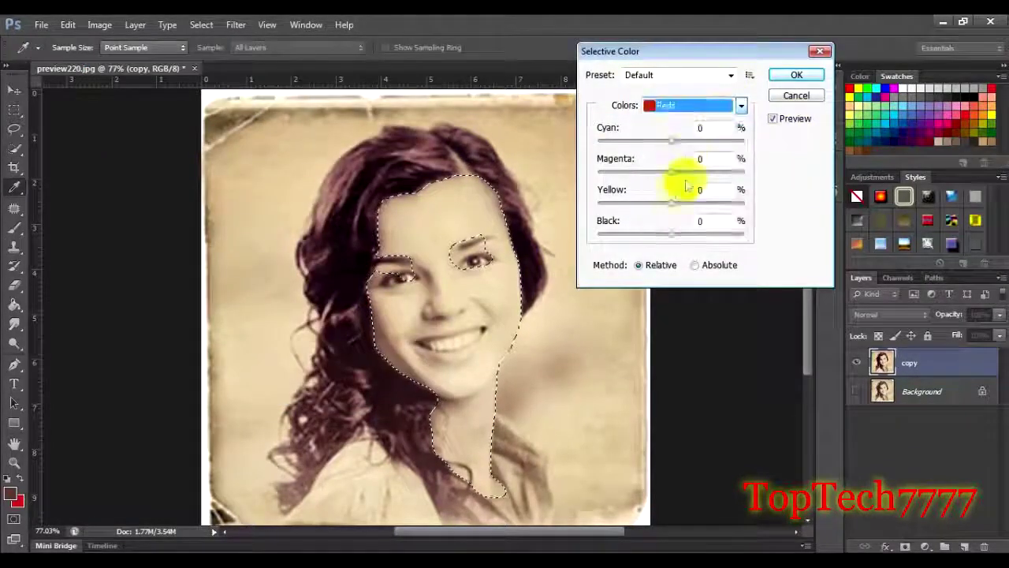
drag(671, 170, 771, 170)
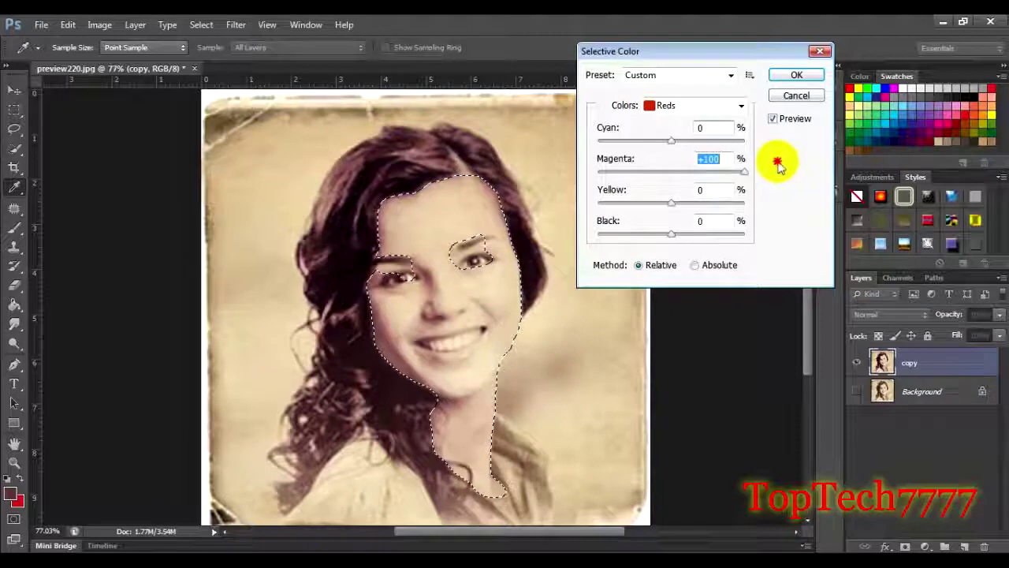
click(734, 105)
click(681, 136)
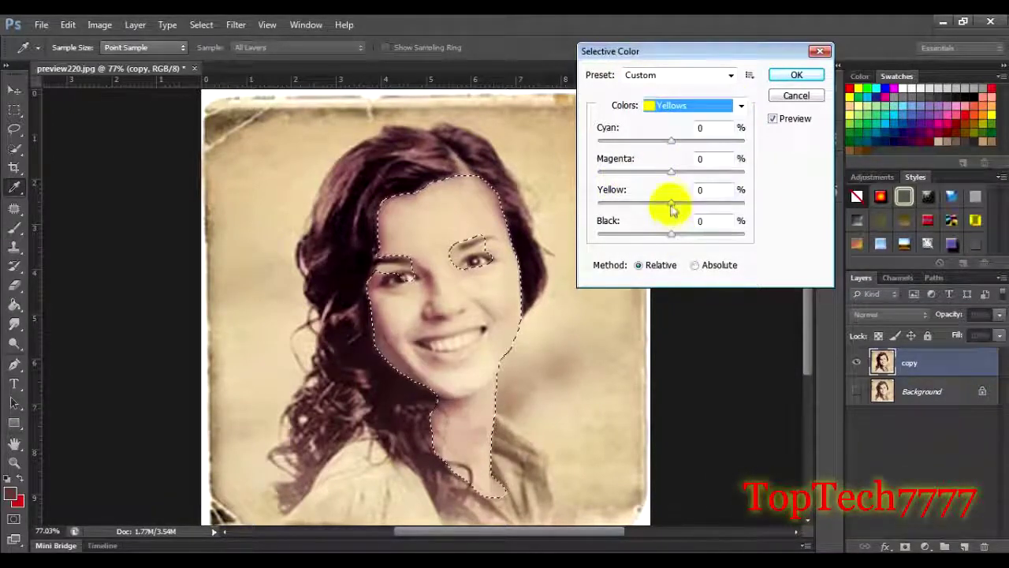
drag(671, 207, 578, 223)
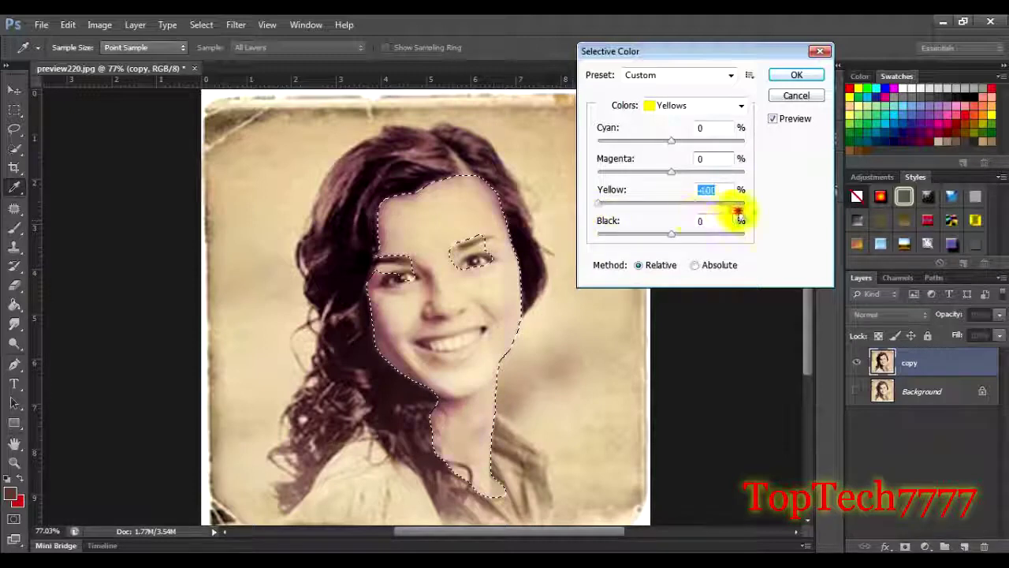
mouse_move(739, 214)
mouse_down()
mouse_move(586, 213)
mouse_move(637, 216)
mouse_up()
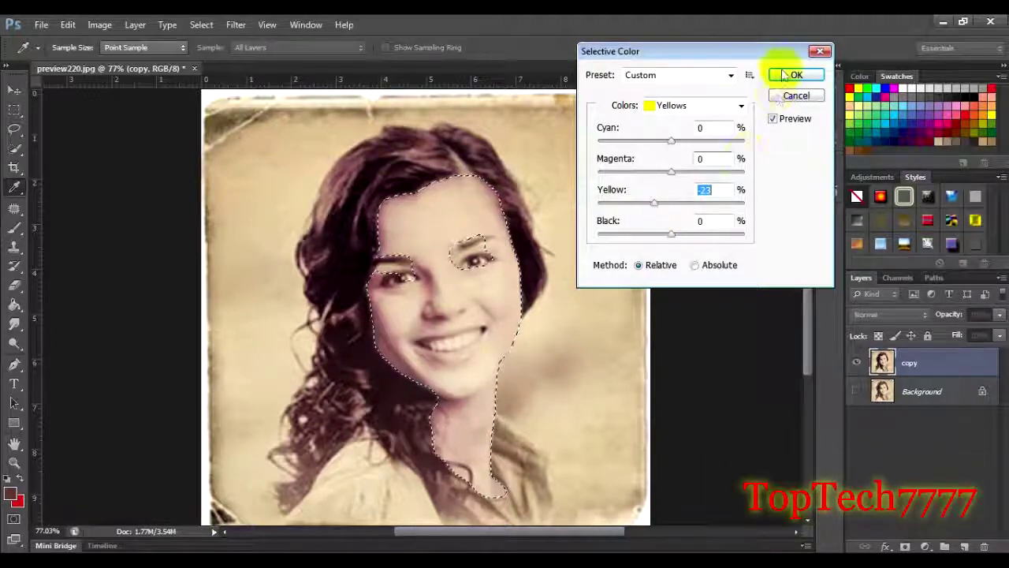
click(781, 74)
click(201, 24)
click(213, 63)
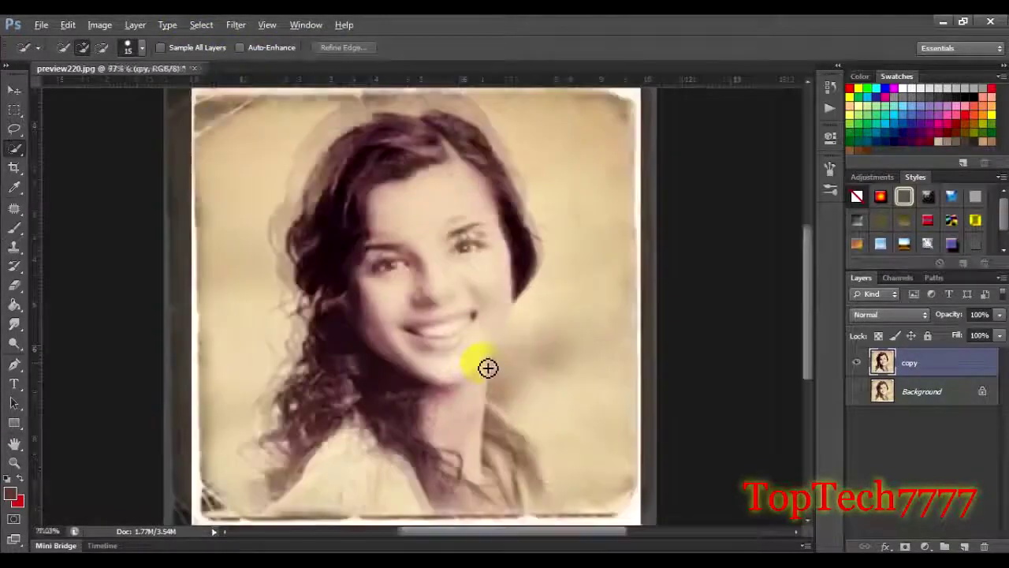
- Quick-select her top along the shoulder, beside the hair and down to the photo's bottom edge
scroll(457, 292, up, 1)
scroll(428, 221, up, 1)
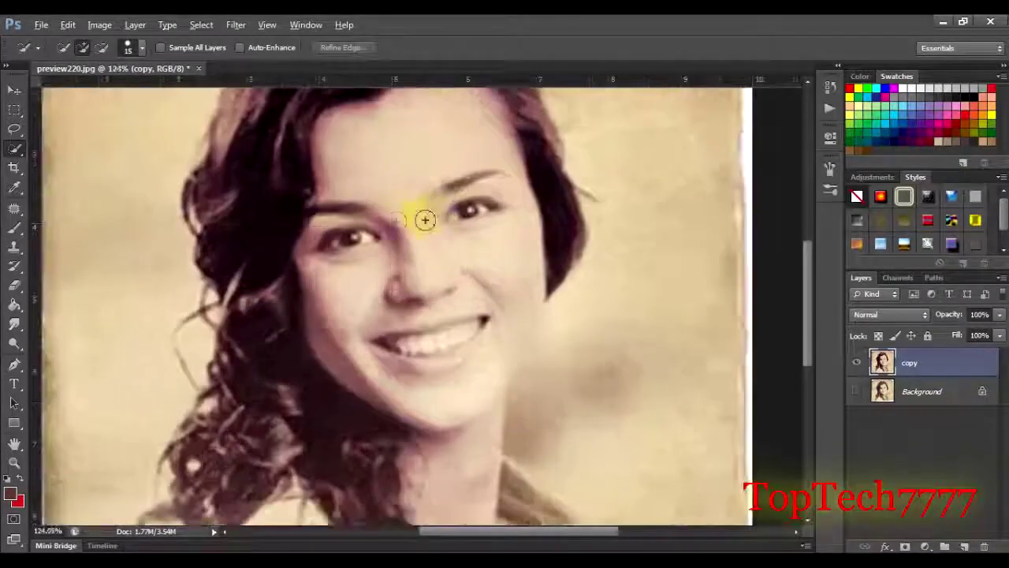
scroll(410, 219, up, 1)
scroll(398, 218, up, 1)
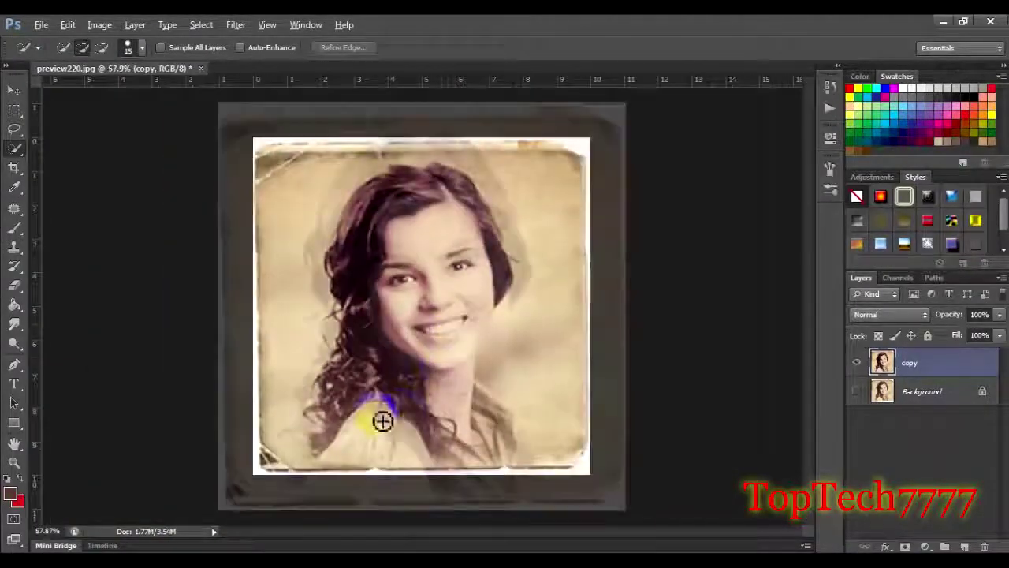
scroll(383, 421, up, 1)
scroll(462, 417, up, 1)
scroll(491, 297, up, 1)
scroll(421, 281, up, 1)
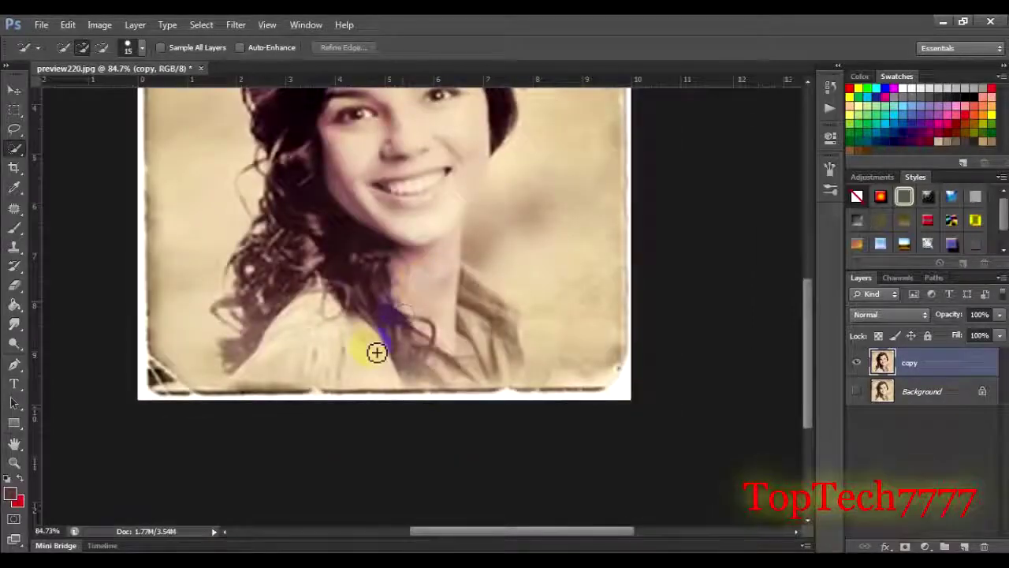
scroll(375, 351, up, 1)
scroll(424, 322, up, 1)
scroll(402, 277, up, 1)
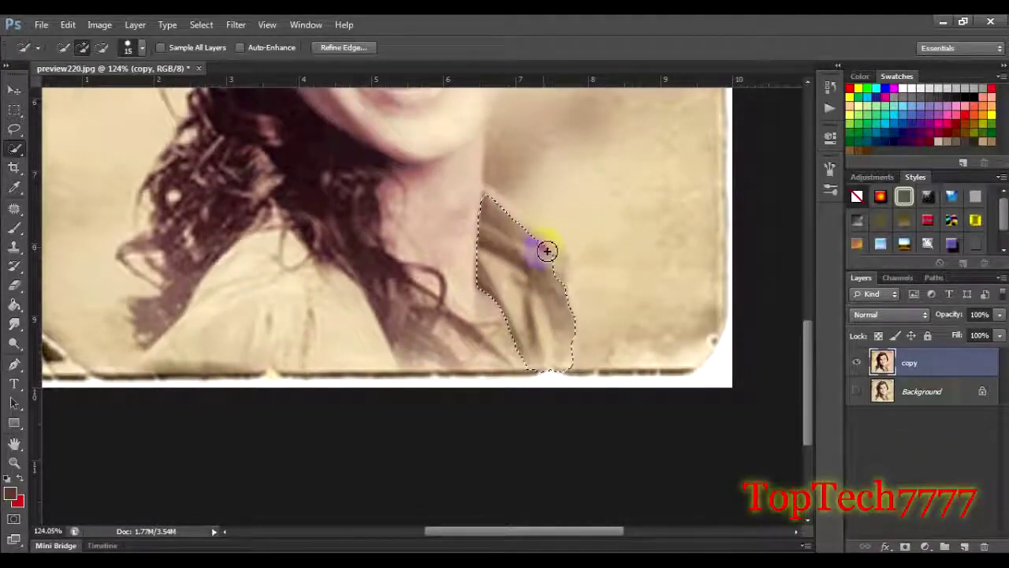
drag(494, 203, 522, 228)
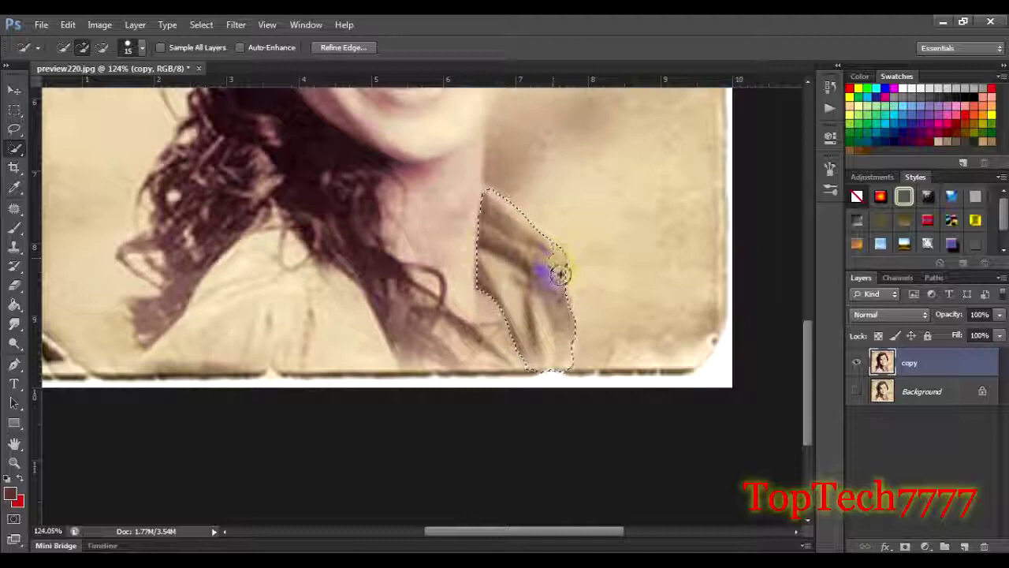
drag(559, 273, 458, 299)
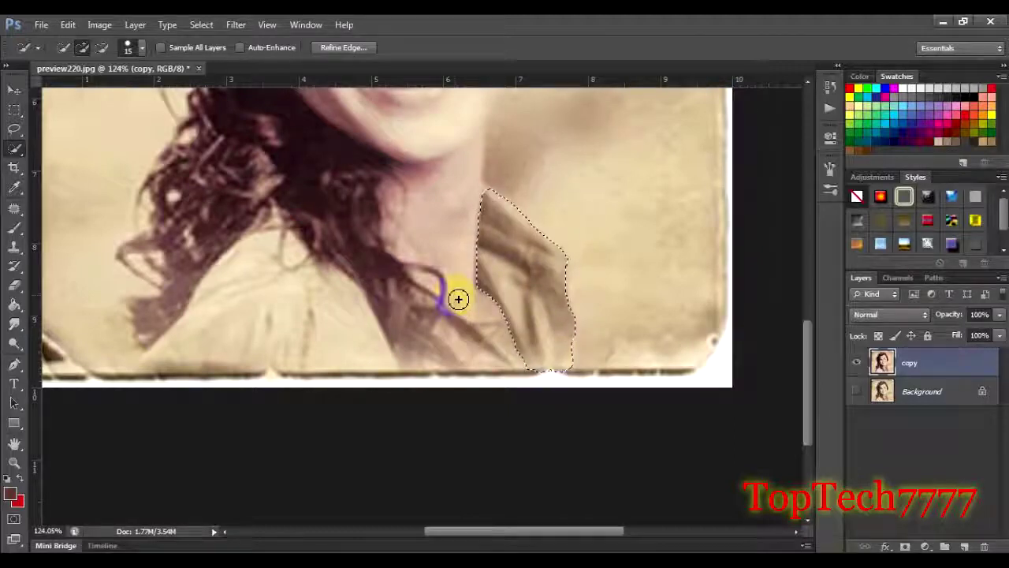
scroll(441, 302, down, 5)
scroll(326, 350, up, 2)
scroll(335, 345, up, 2)
mouse_move(324, 209)
mouse_down()
mouse_move(345, 228)
mouse_move(283, 321)
mouse_up()
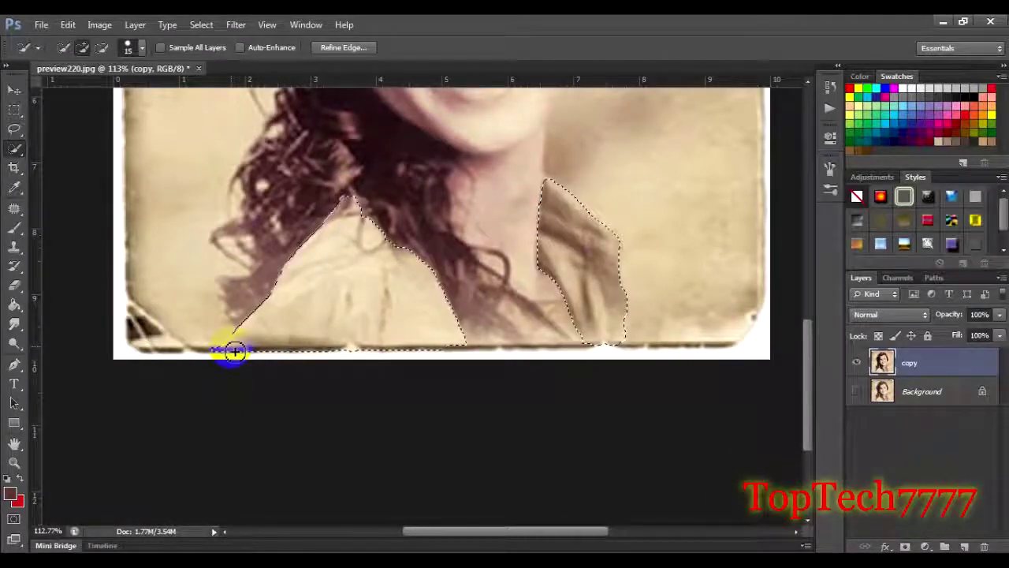
mouse_move(438, 336)
mouse_down()
mouse_move(460, 348)
mouse_move(383, 308)
mouse_move(373, 233)
mouse_up()
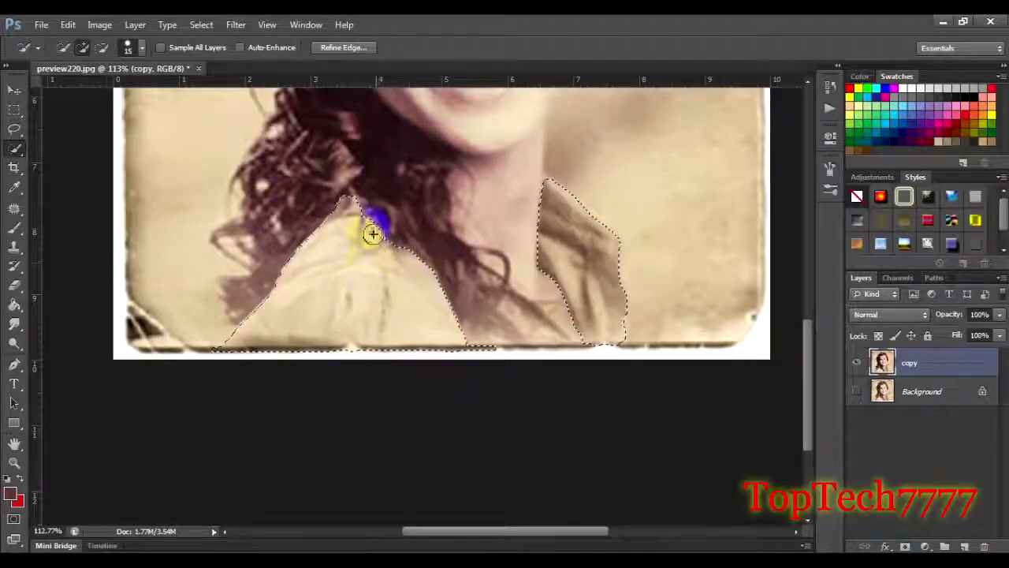
scroll(362, 254, down, 2)
- Feather the shirt selection and add more of the top to it
right_click(532, 257)
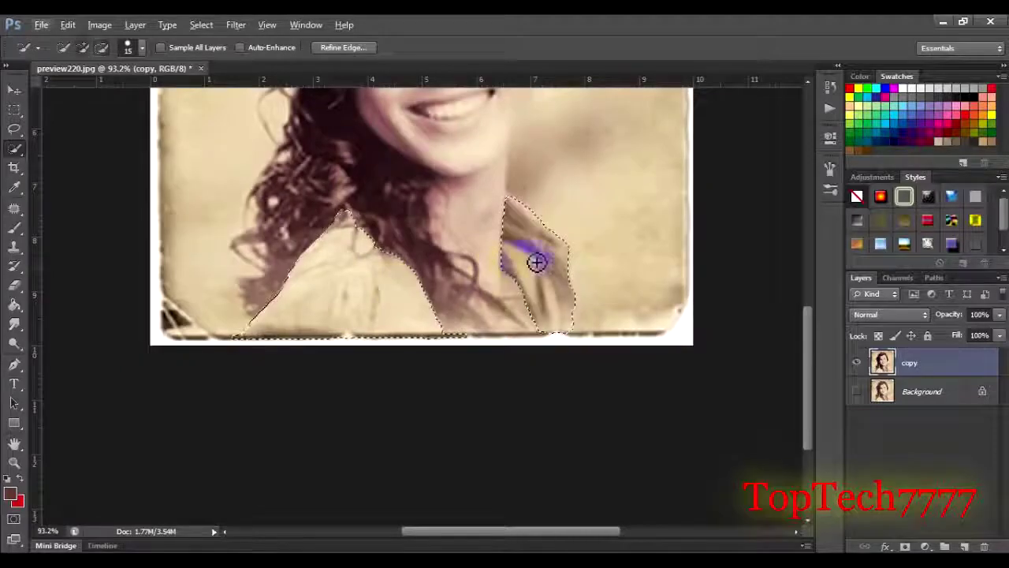
click(598, 303)
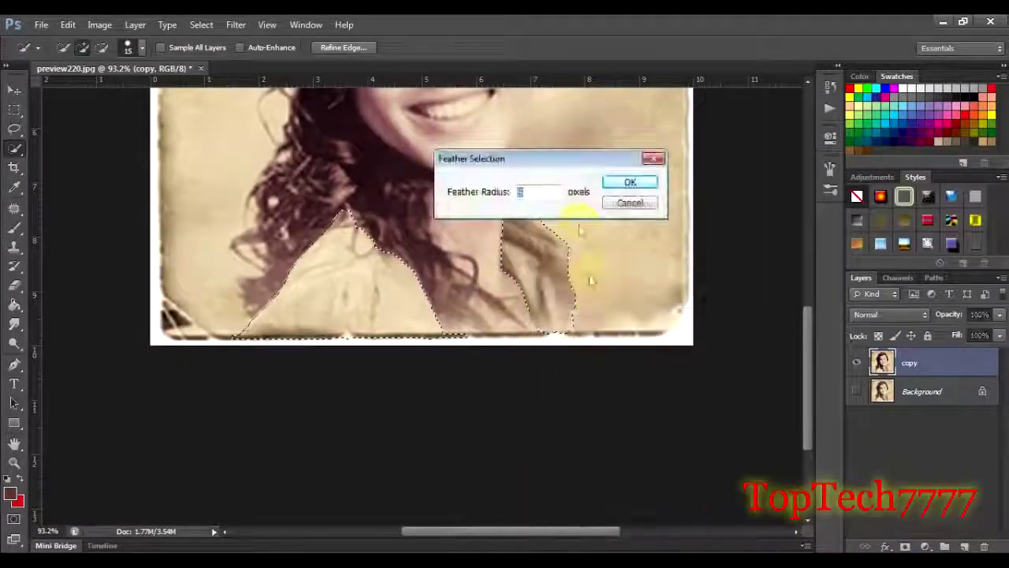
click(623, 181)
drag(327, 299, 177, 324)
scroll(462, 496, down, 2)
scroll(462, 481, up, 2)
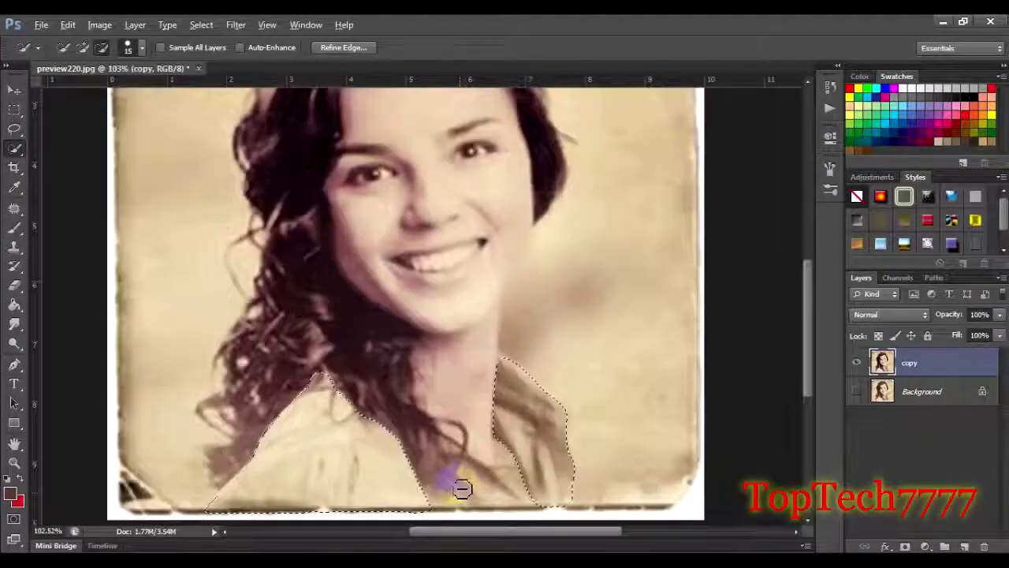
scroll(500, 469, up, 1)
scroll(512, 394, up, 1)
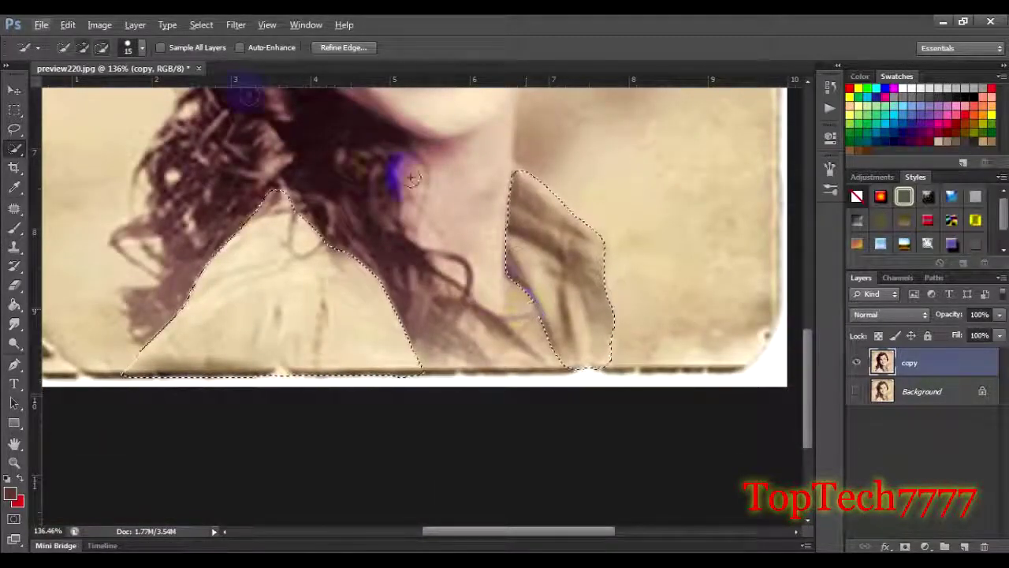
- Trial Selective Color magenta boosts on Reds and Magentas for the top, then cancel
click(99, 25)
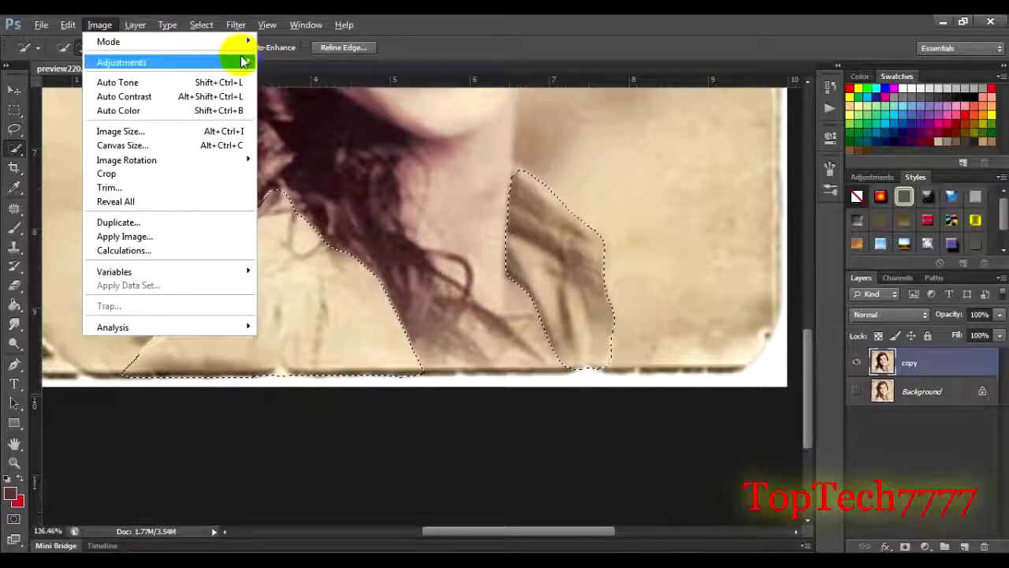
mouse_move(122, 62)
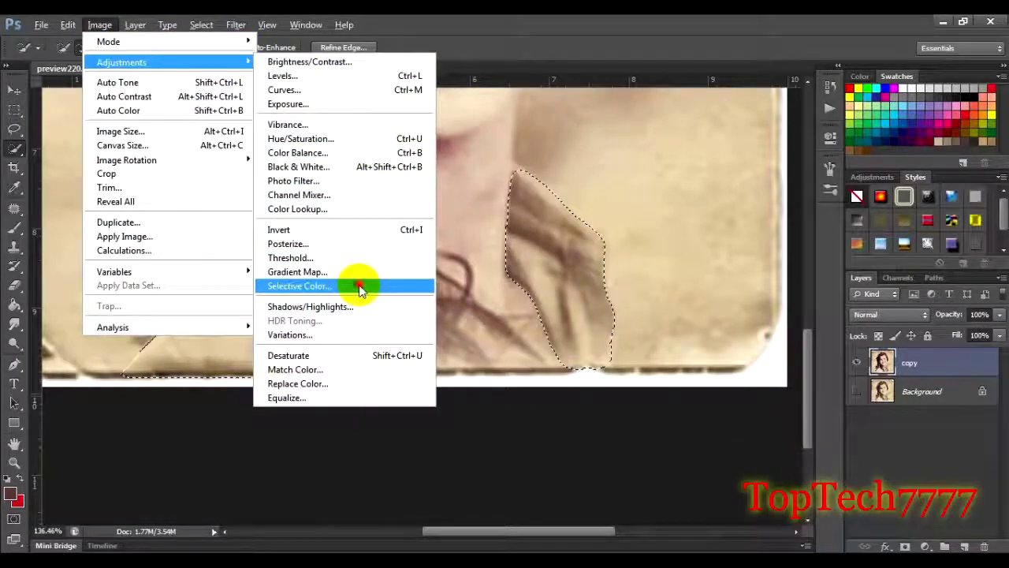
click(360, 286)
click(741, 105)
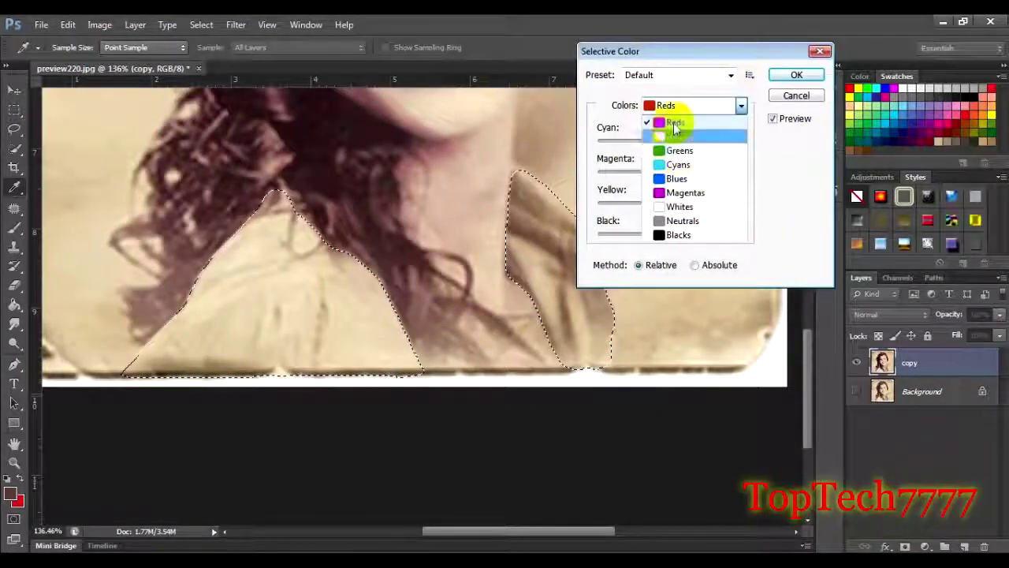
click(675, 123)
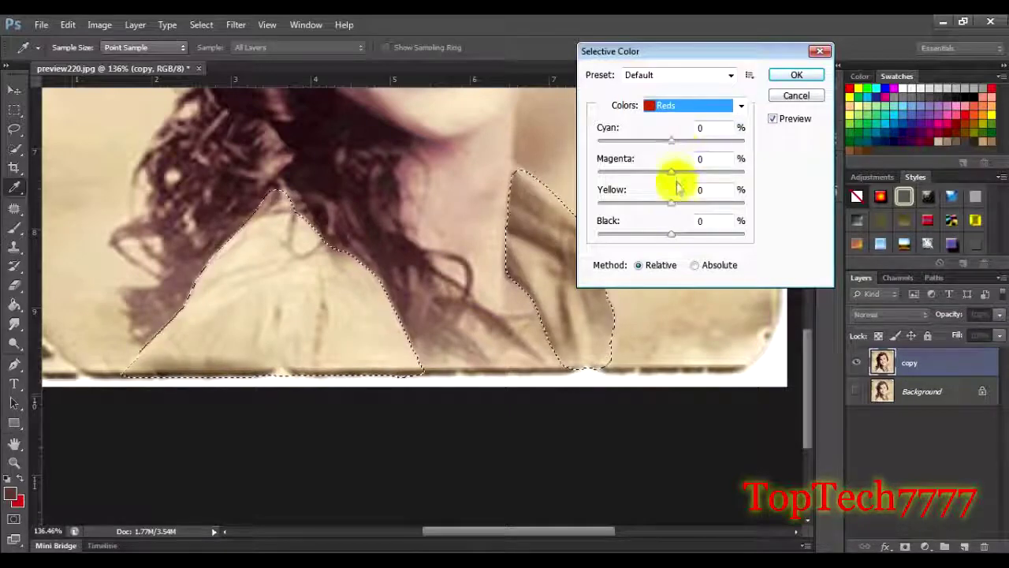
mouse_move(671, 172)
mouse_down()
mouse_move(779, 175)
mouse_move(513, 198)
mouse_move(732, 157)
mouse_move(807, 157)
mouse_move(591, 189)
mouse_move(591, 198)
mouse_move(733, 192)
mouse_move(741, 169)
mouse_up()
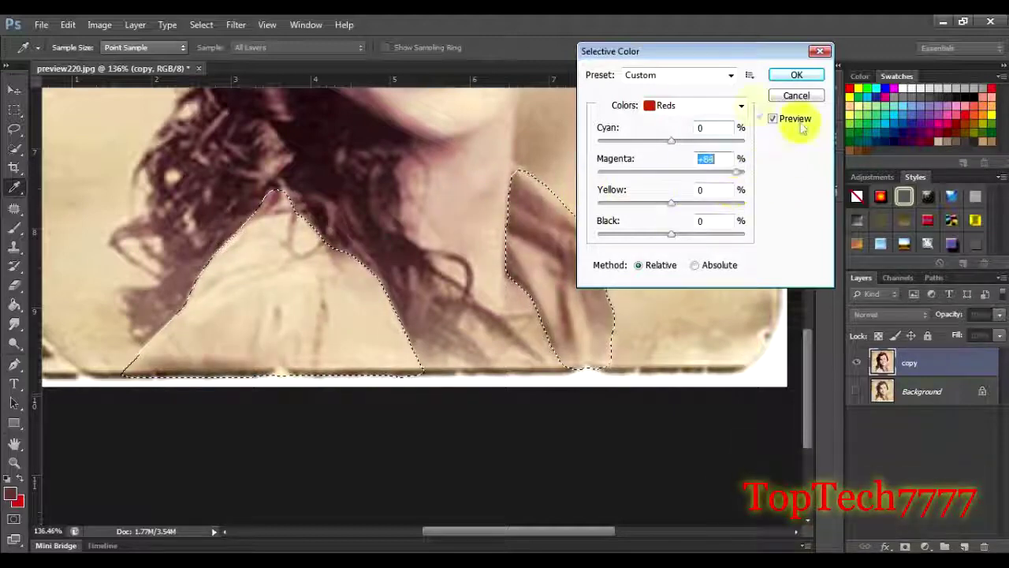
click(742, 106)
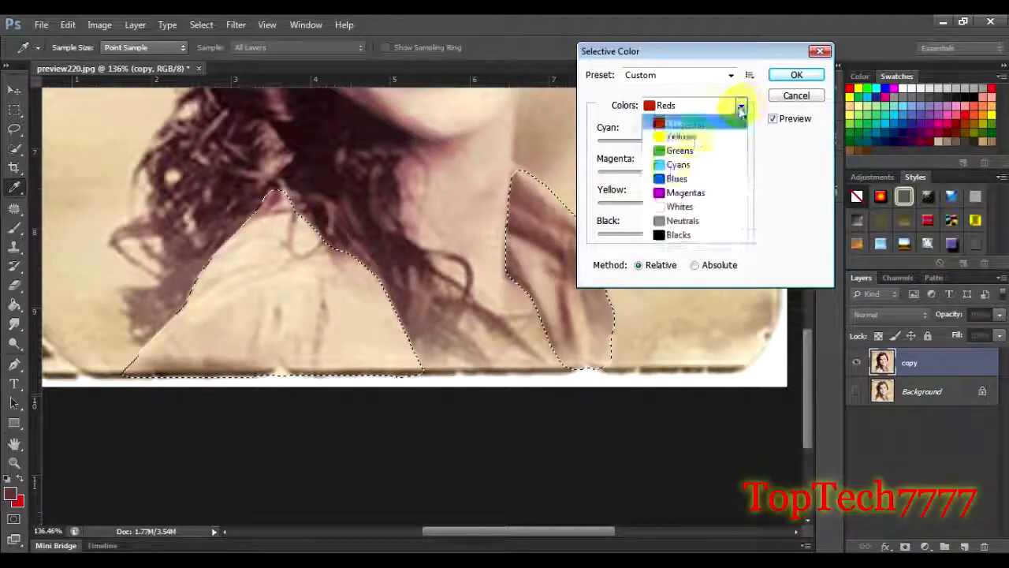
click(671, 194)
drag(670, 170, 654, 170)
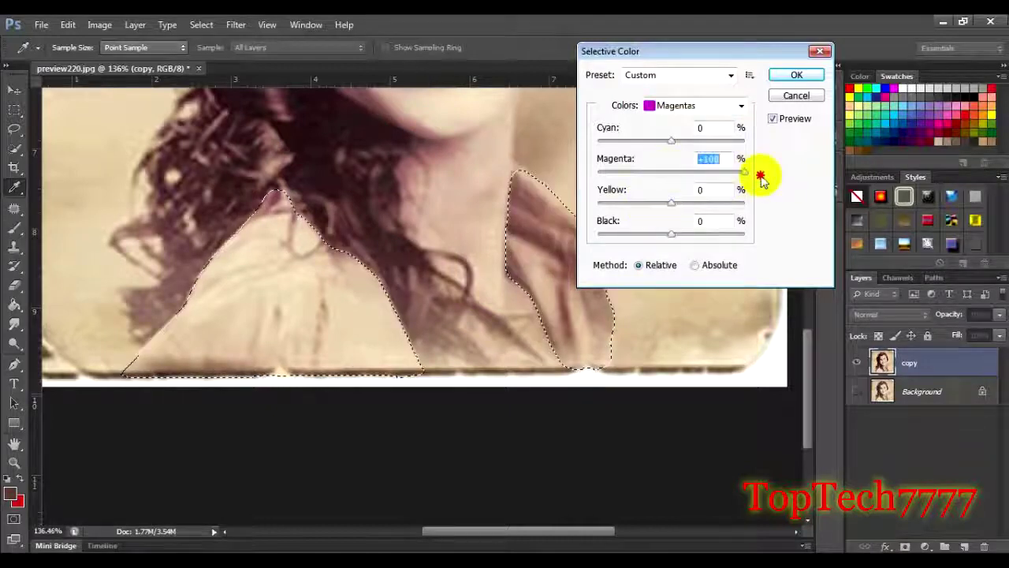
click(797, 74)
click(94, 26)
mouse_move(122, 62)
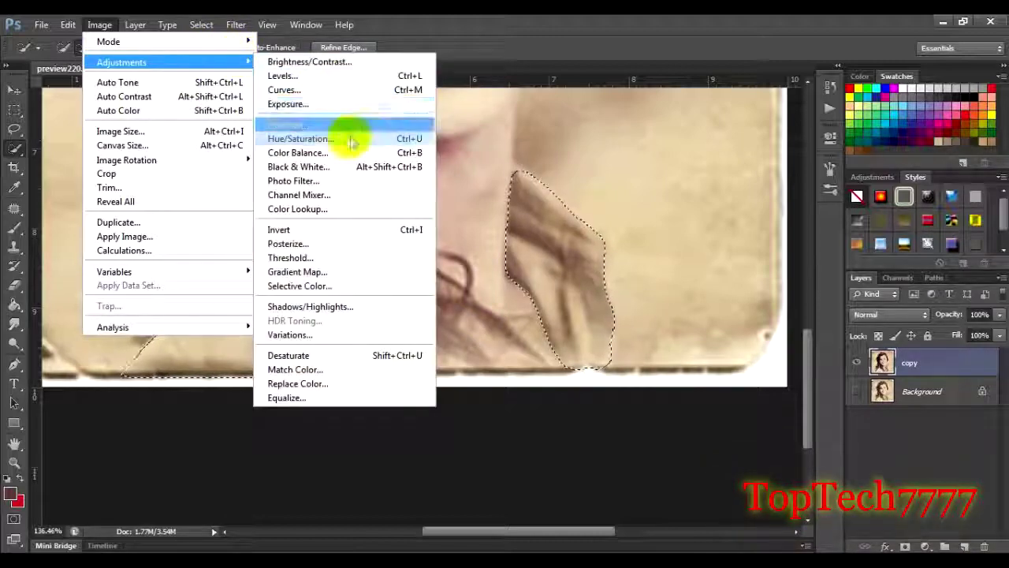
- Apply Color Balance midtones of −72, +100, +85 to tint the top sea-green
click(339, 153)
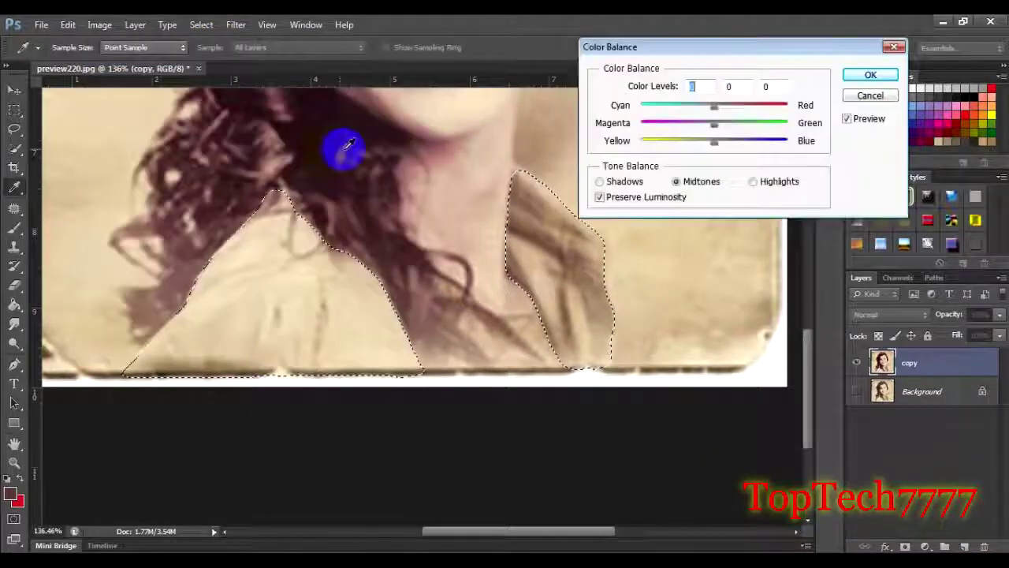
drag(762, 49, 836, 106)
drag(794, 166, 863, 167)
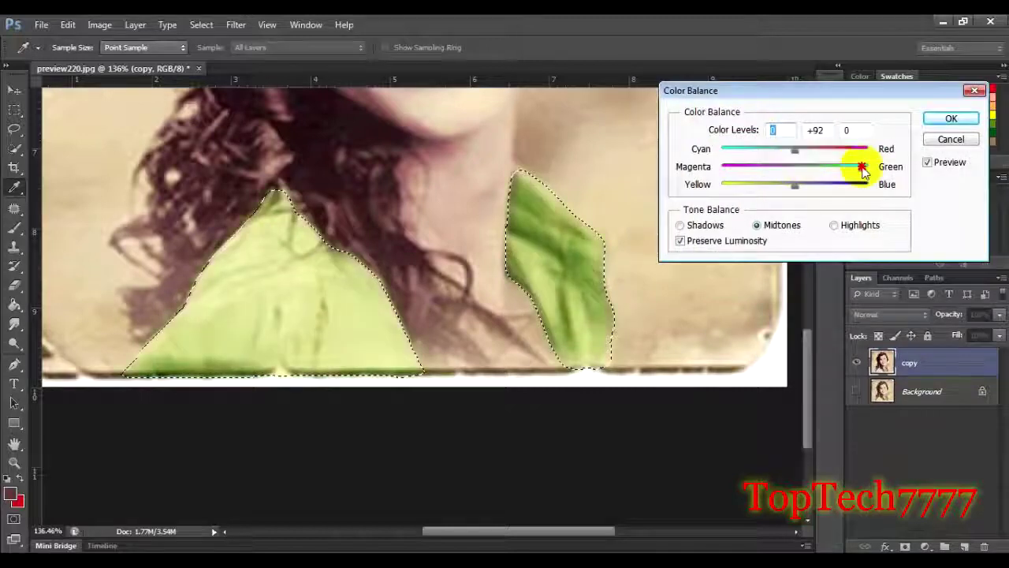
mouse_move(795, 149)
mouse_down()
mouse_move(727, 151)
mouse_move(850, 151)
mouse_move(754, 150)
mouse_move(751, 162)
mouse_up()
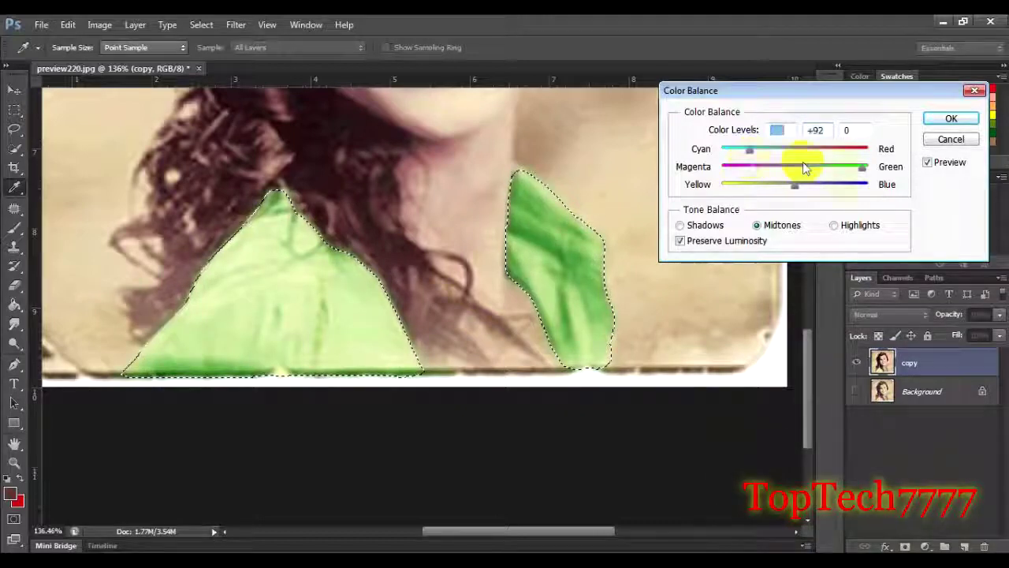
mouse_move(847, 171)
mouse_down()
mouse_move(793, 166)
mouse_move(852, 167)
mouse_up()
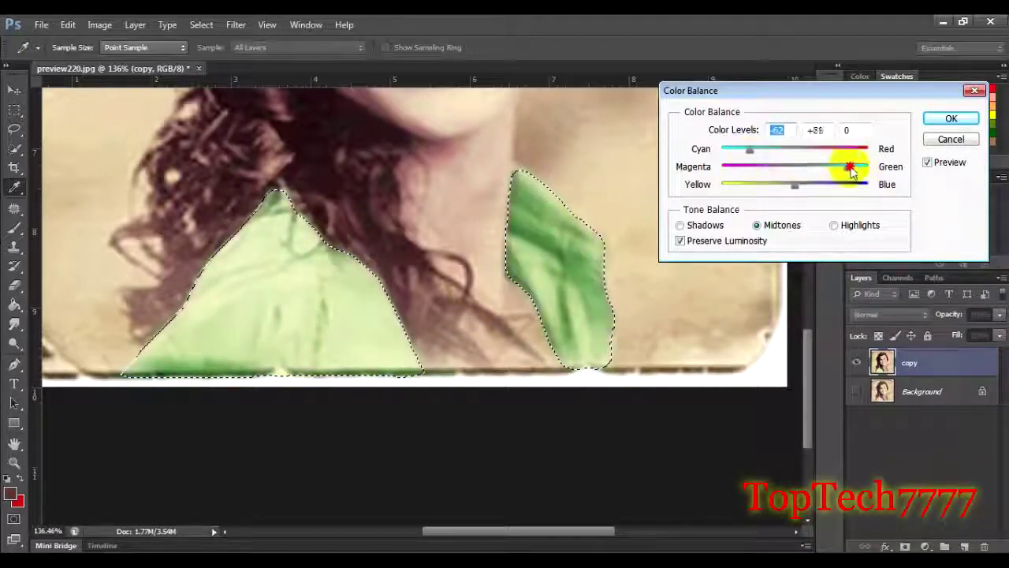
mouse_move(793, 186)
mouse_down()
mouse_move(838, 189)
mouse_move(869, 177)
mouse_move(874, 185)
mouse_move(734, 185)
mouse_move(796, 188)
mouse_move(781, 187)
mouse_up()
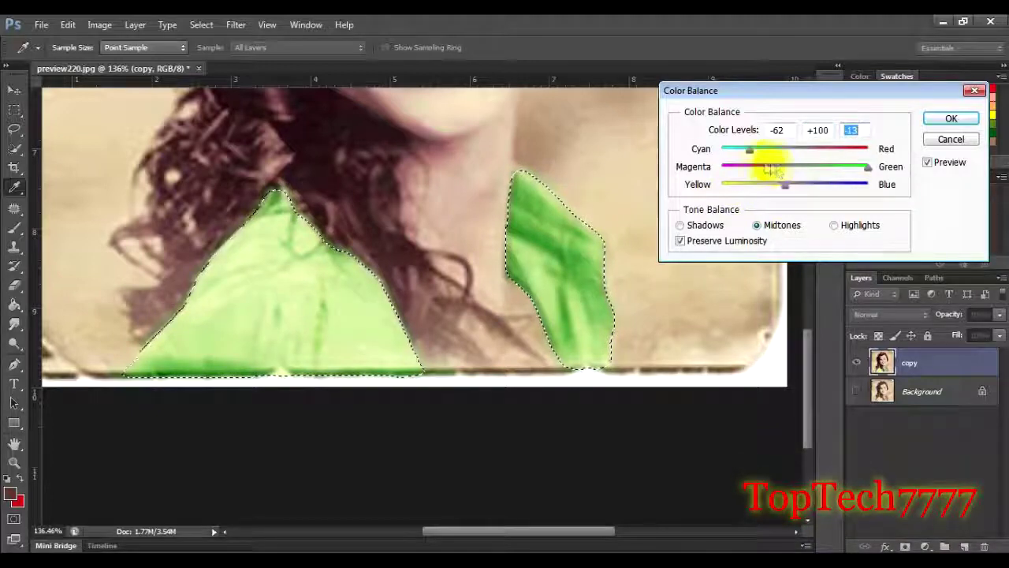
mouse_move(739, 151)
mouse_down()
mouse_move(799, 158)
mouse_move(742, 168)
mouse_up()
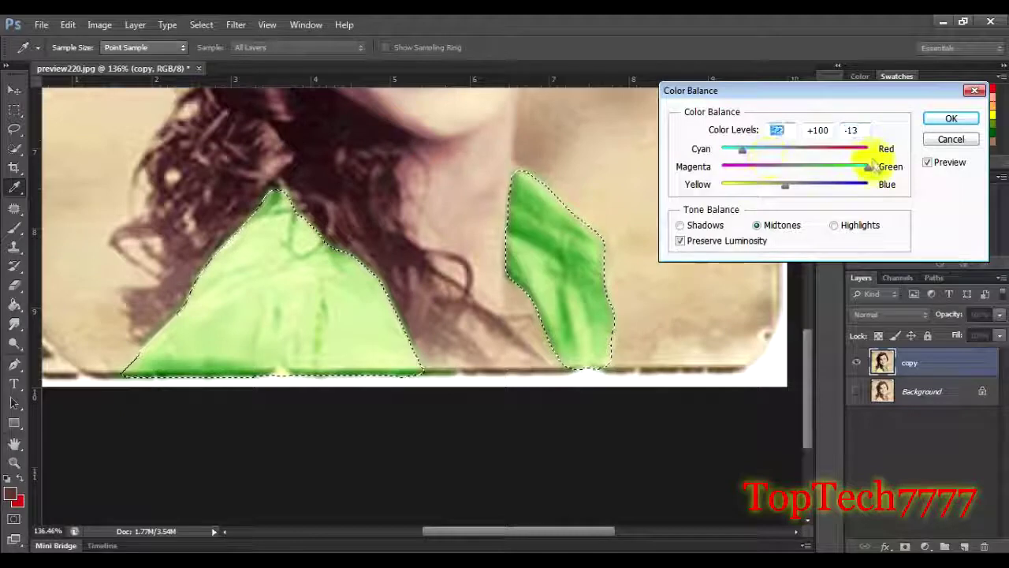
mouse_move(867, 168)
mouse_down()
mouse_move(731, 169)
mouse_move(870, 170)
mouse_up()
drag(784, 186, 859, 190)
click(951, 119)
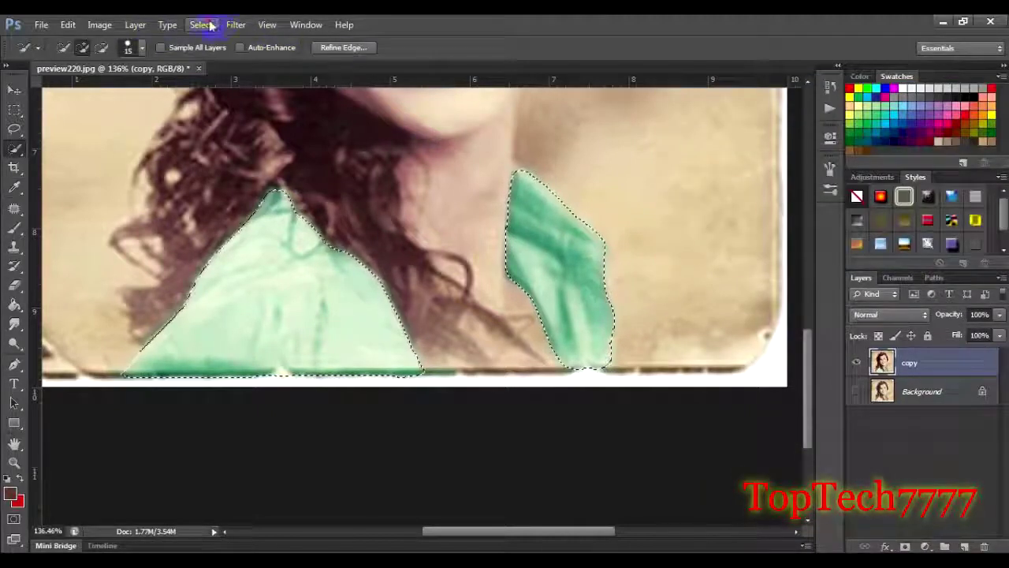
- Deselect the recoloured top
click(209, 26)
click(237, 52)
drag(435, 272, 449, 335)
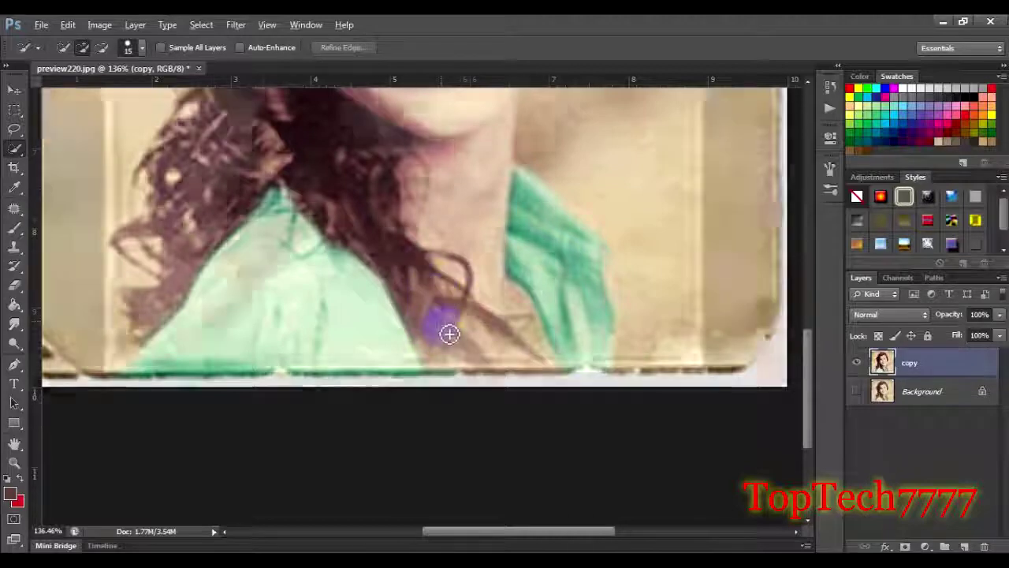
scroll(450, 335, down, 5)
- Zoom in on the mouth and add a new empty layer above the photo
scroll(493, 430, up, 2)
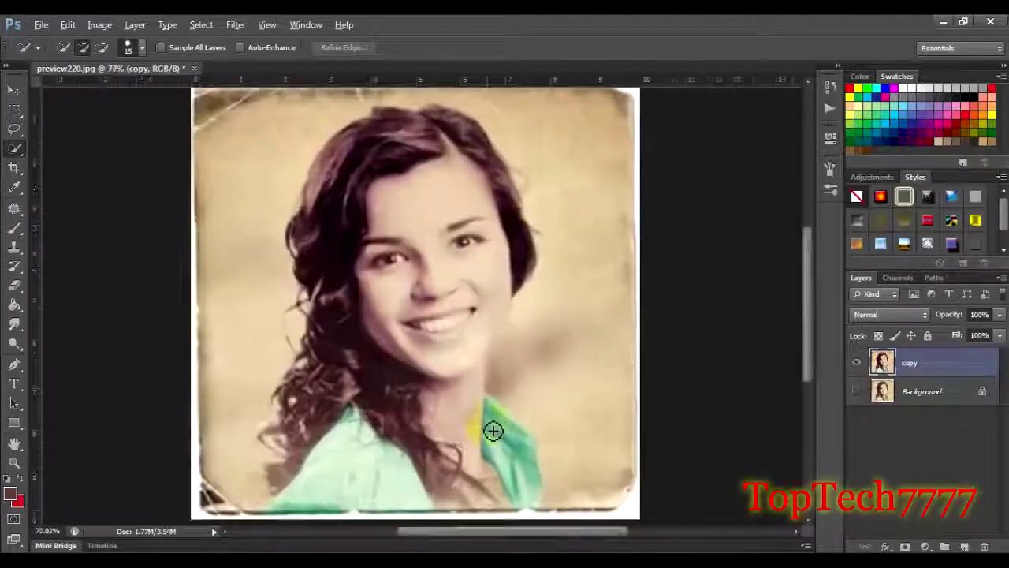
scroll(450, 226, down, 1)
scroll(507, 394, down, 1)
scroll(498, 356, up, 3)
scroll(489, 288, down, 2)
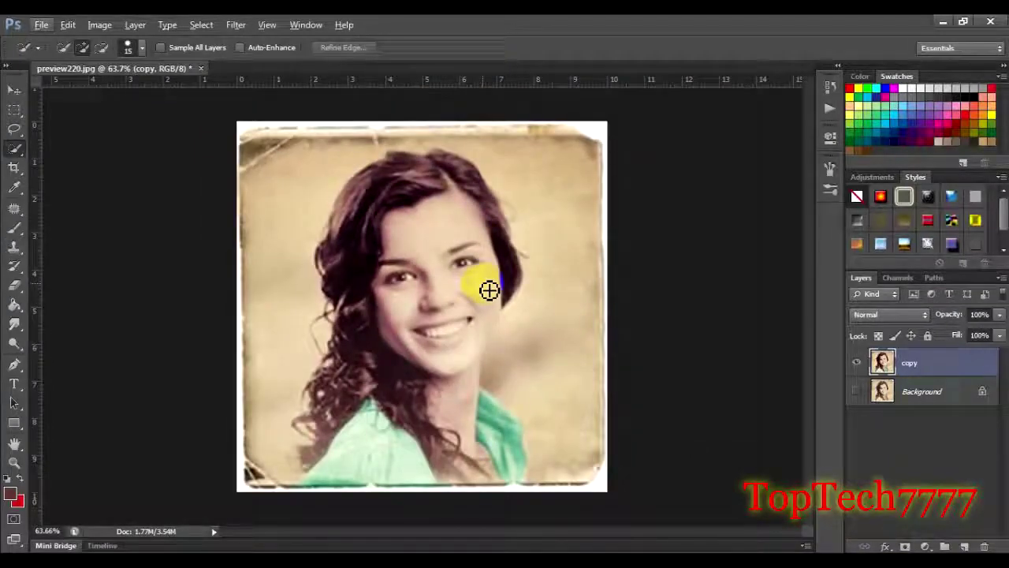
scroll(449, 268, up, 1)
scroll(465, 229, down, 1)
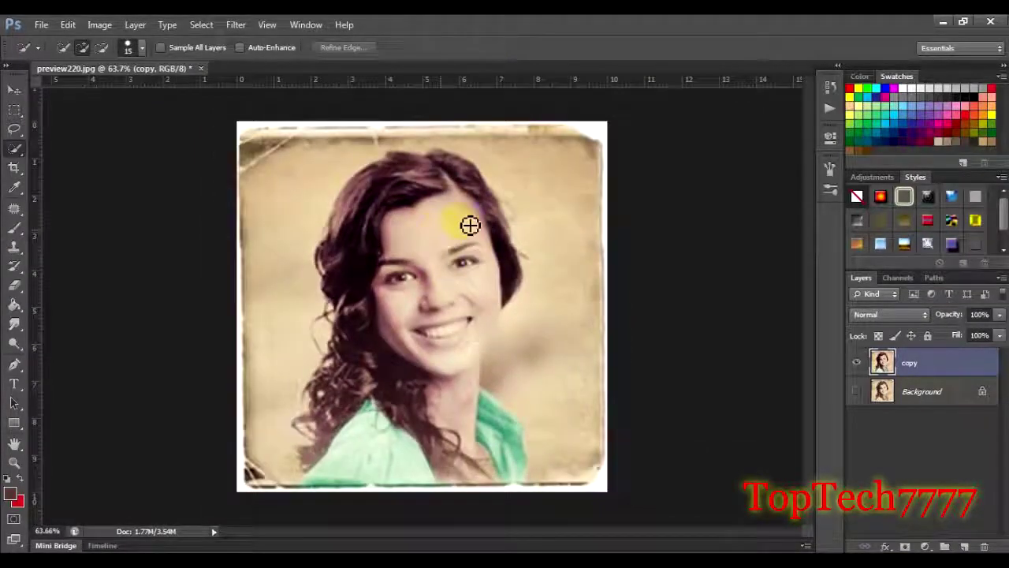
scroll(422, 351, up, 1)
scroll(473, 358, up, 1)
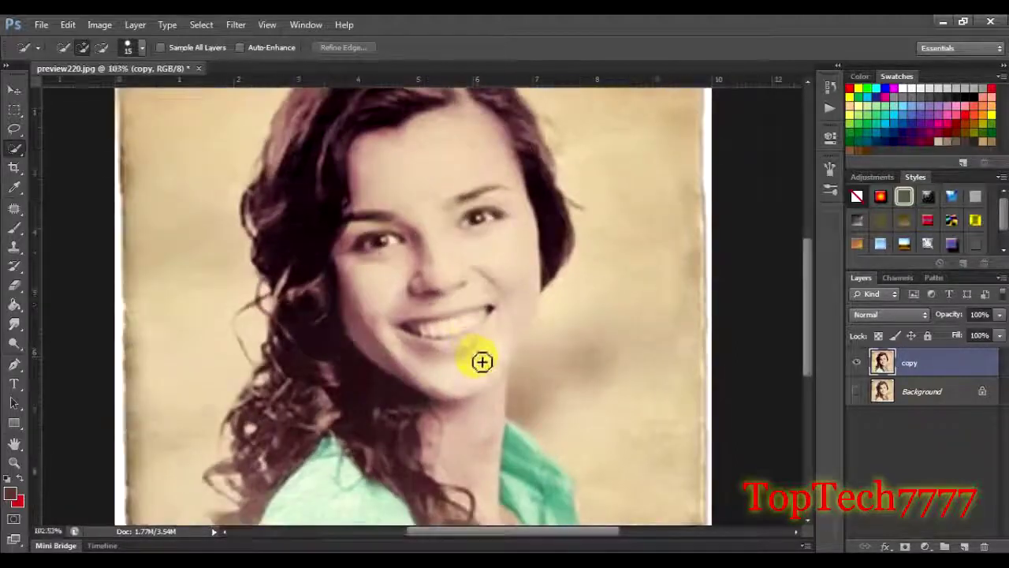
scroll(455, 311, down, 1)
scroll(466, 370, up, 1)
scroll(486, 345, up, 1)
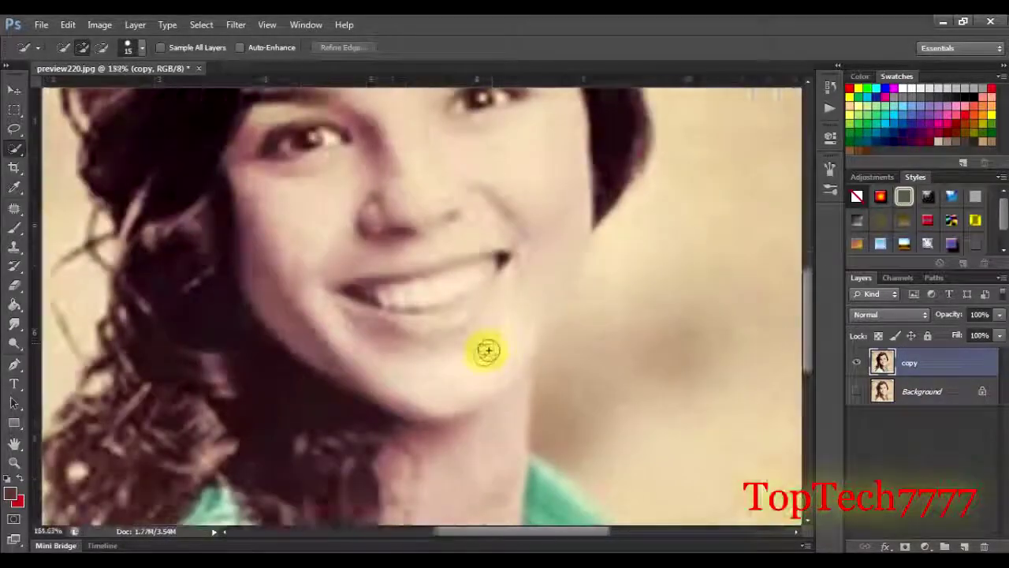
scroll(487, 351, up, 1)
scroll(478, 334, down, 1)
scroll(513, 307, up, 1)
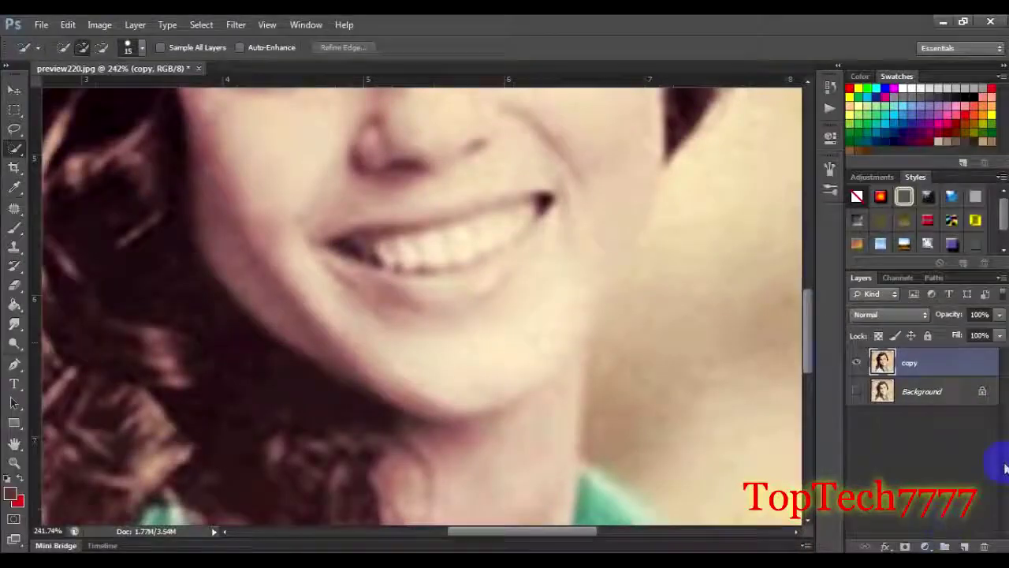
click(963, 546)
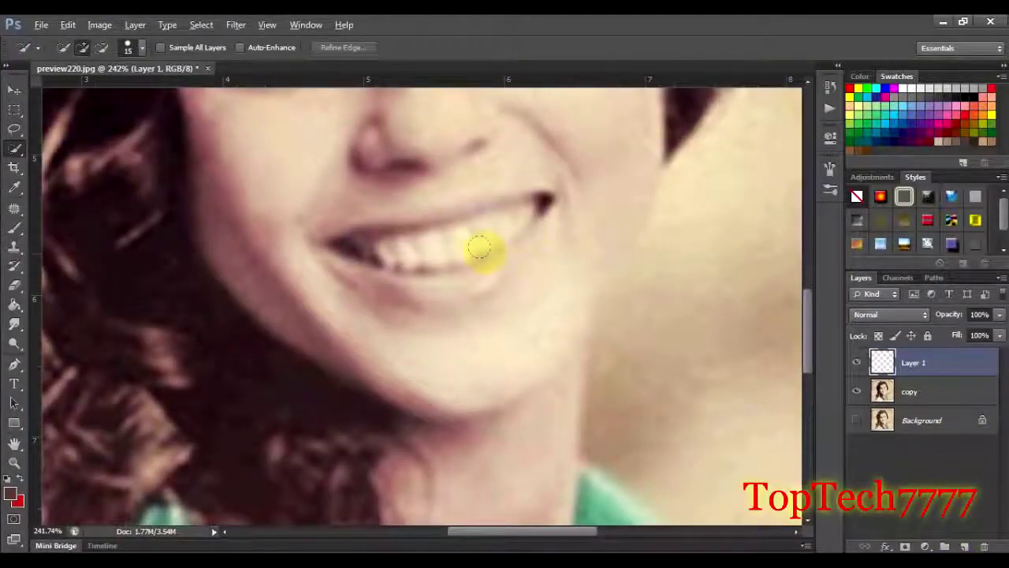
- Select the regular Brush tool for painting along the upper lip
scroll(479, 248, up, 2)
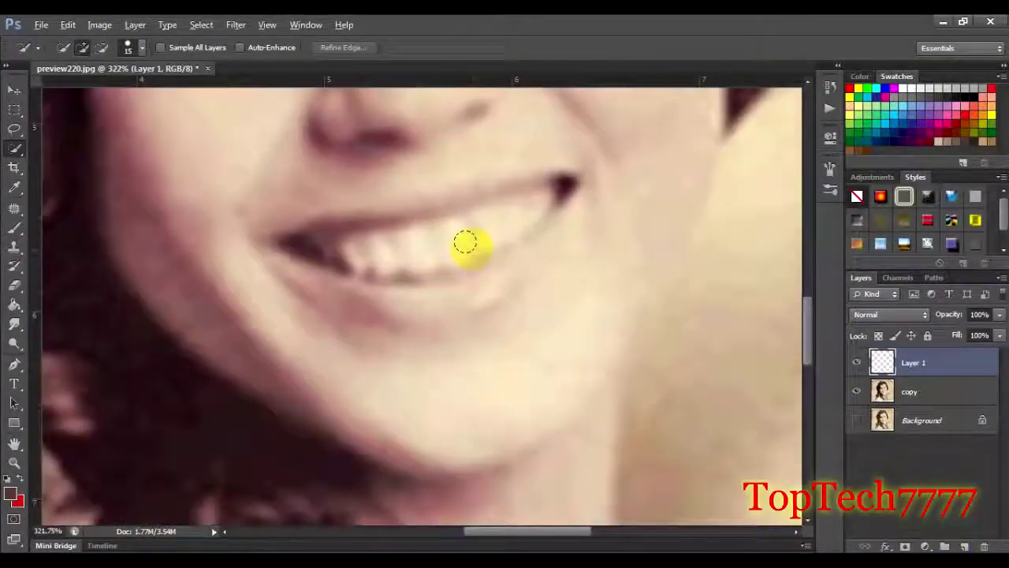
right_click(22, 155)
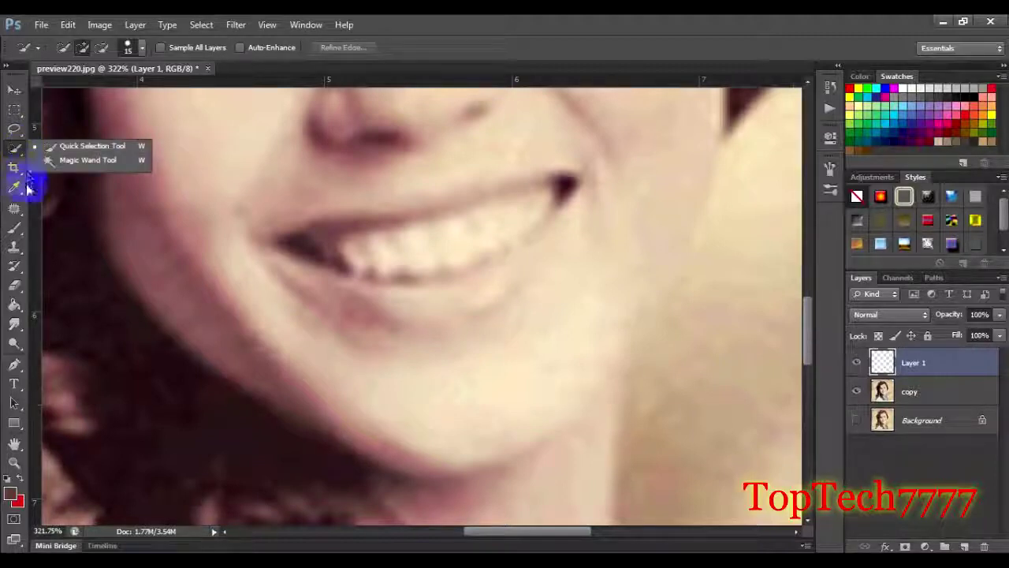
click(19, 227)
right_click(19, 228)
click(63, 223)
- Undo a trial brown lip stroke, then repaint the lip line using a sampled skin tone
drag(351, 226, 544, 184)
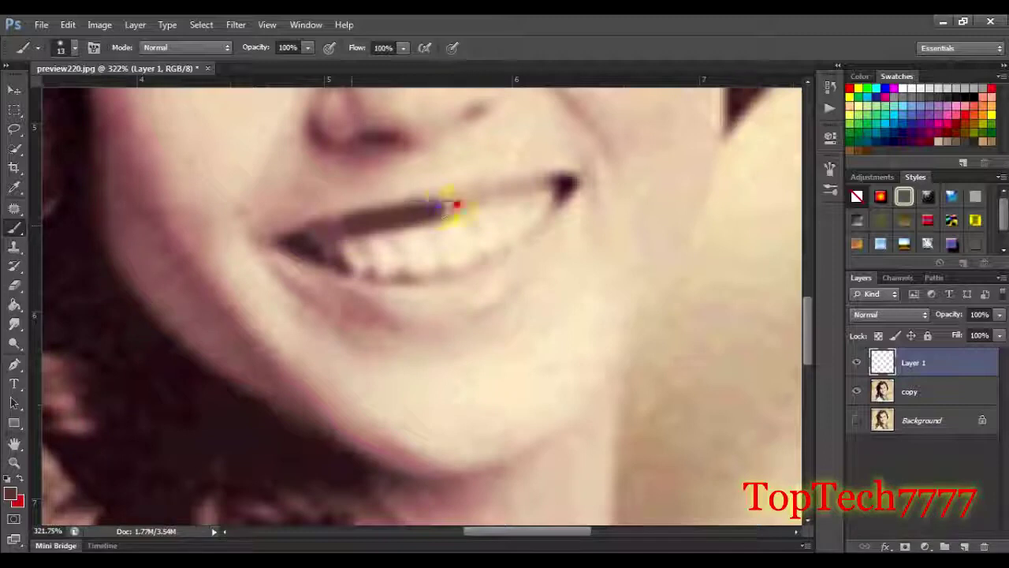
key(ctrl+z)
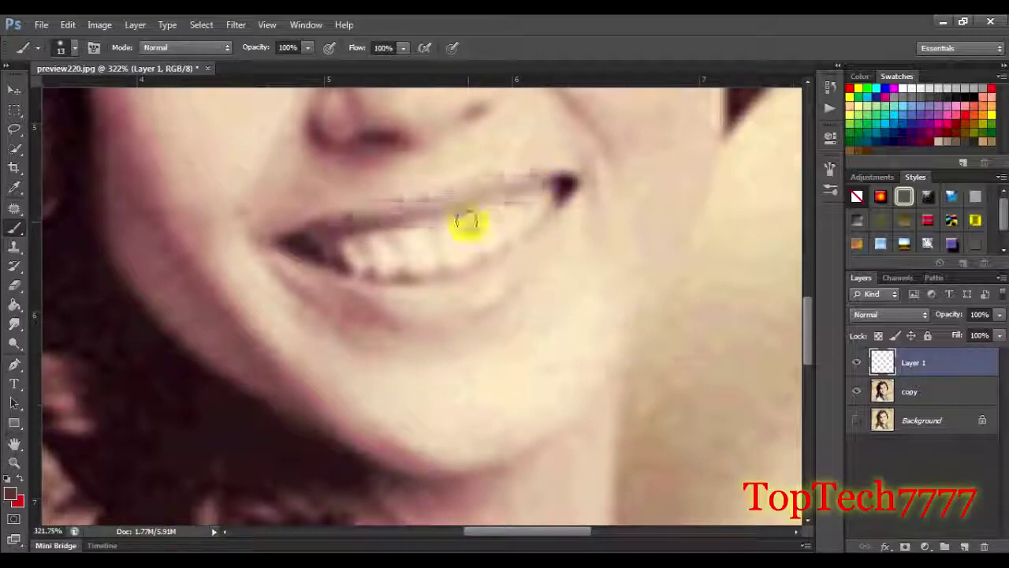
scroll(402, 284, up, 2)
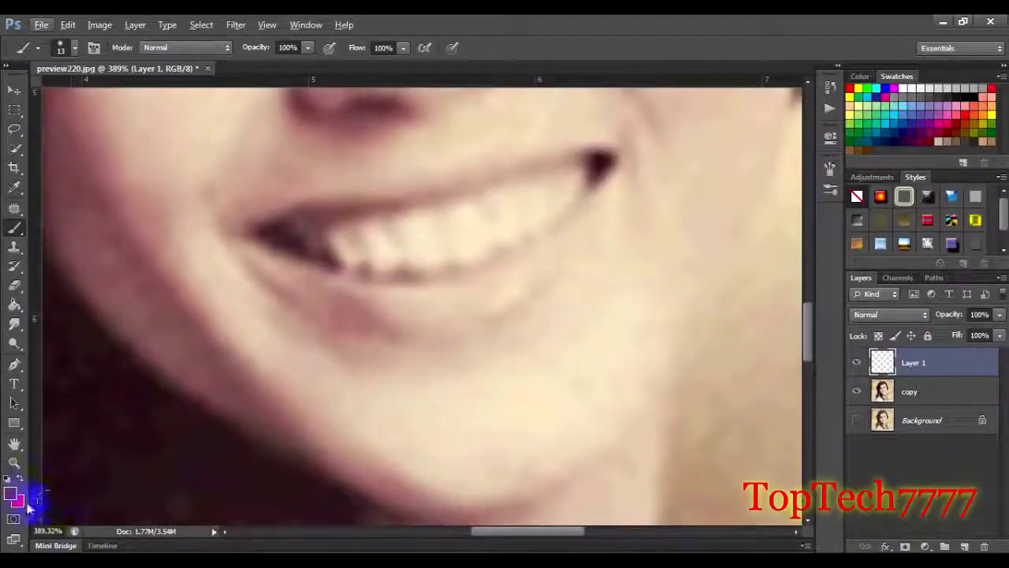
click(11, 493)
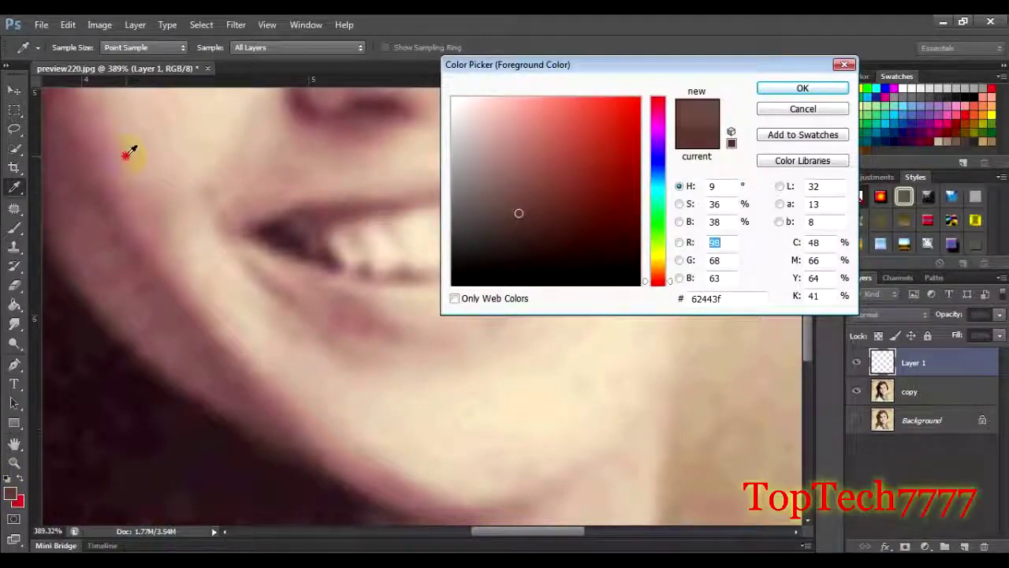
click(126, 154)
click(802, 88)
drag(312, 284, 306, 280)
mouse_move(358, 300)
mouse_down()
mouse_move(444, 299)
mouse_move(541, 257)
mouse_up()
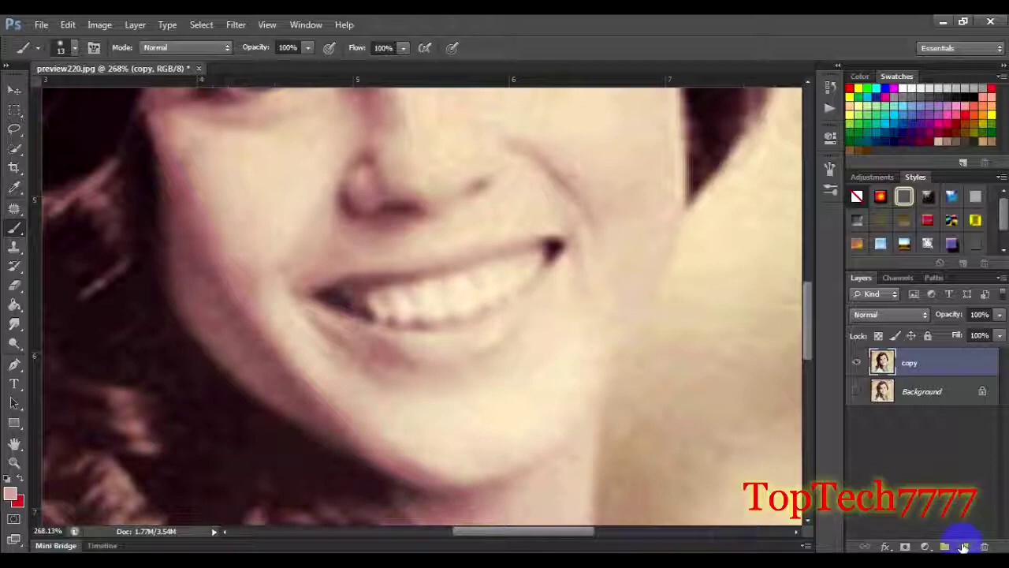
- Add a new empty layer above the copy and set the foreground colour to soft pink #c891a1
click(964, 547)
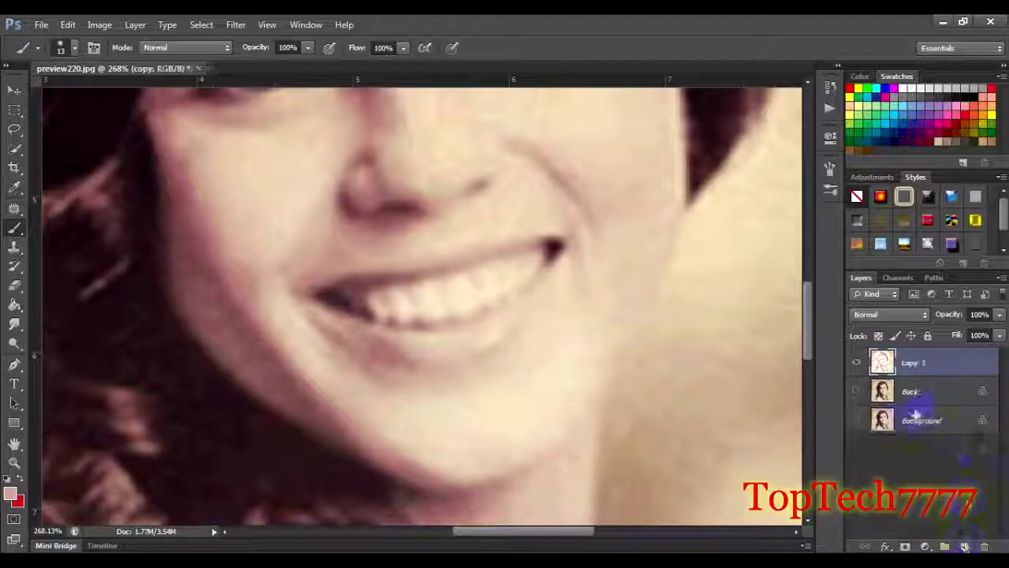
scroll(427, 325, up, 2)
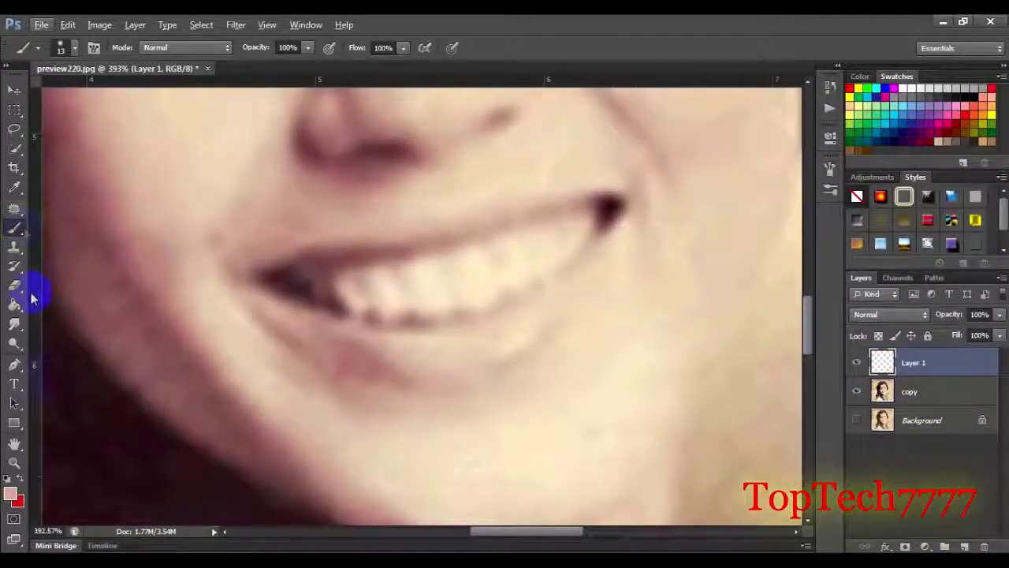
click(10, 494)
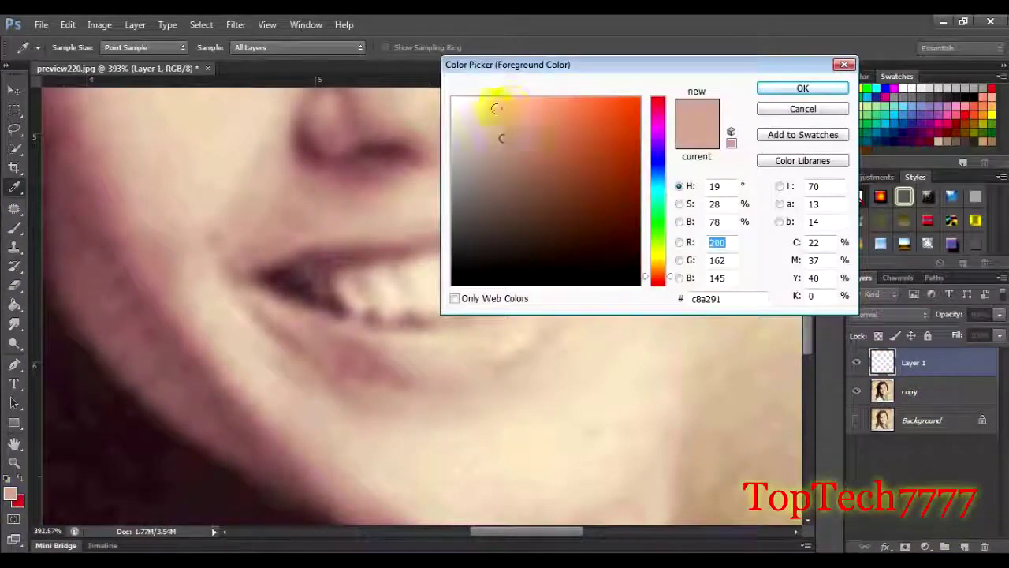
click(658, 124)
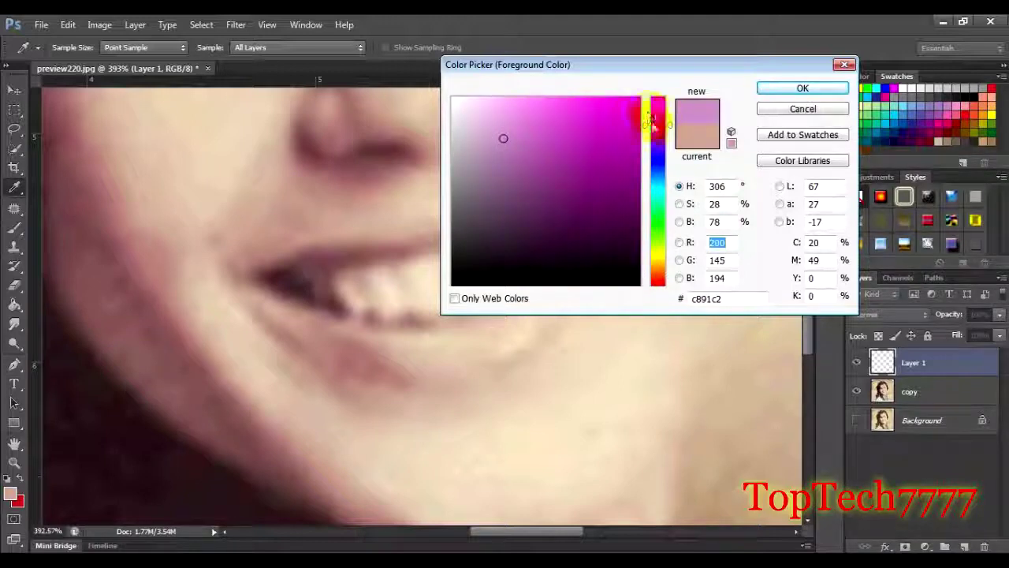
drag(669, 126, 673, 117)
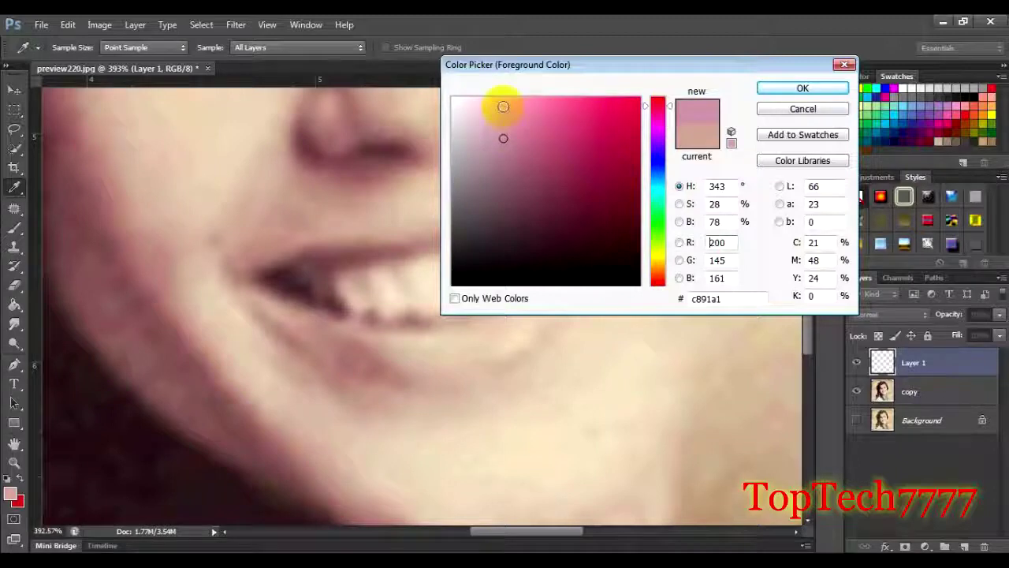
click(503, 106)
click(803, 88)
- Brush pink over the upper and lower lips, including both mouth corners, on Layer 1
key(b)
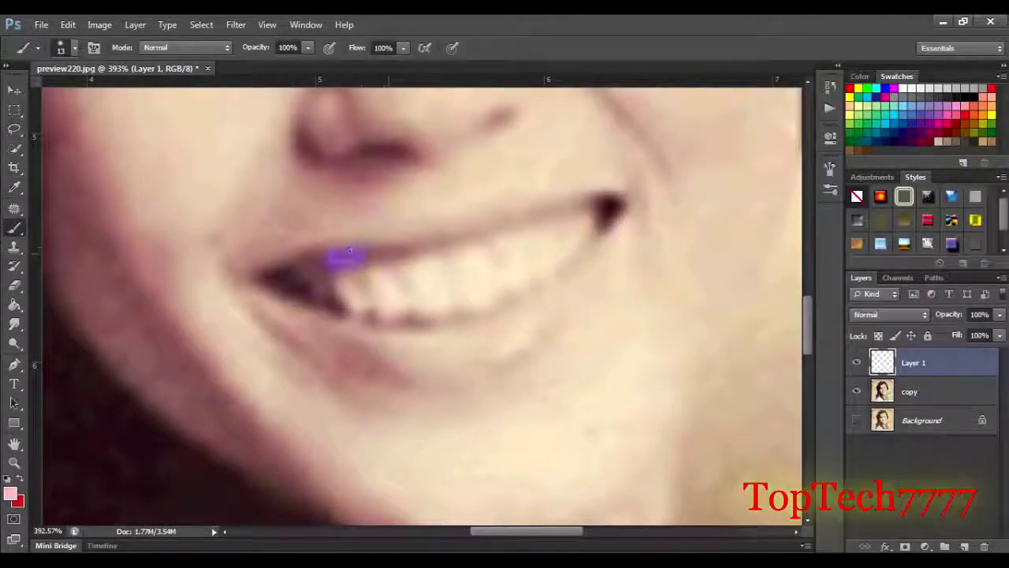
drag(350, 251, 584, 204)
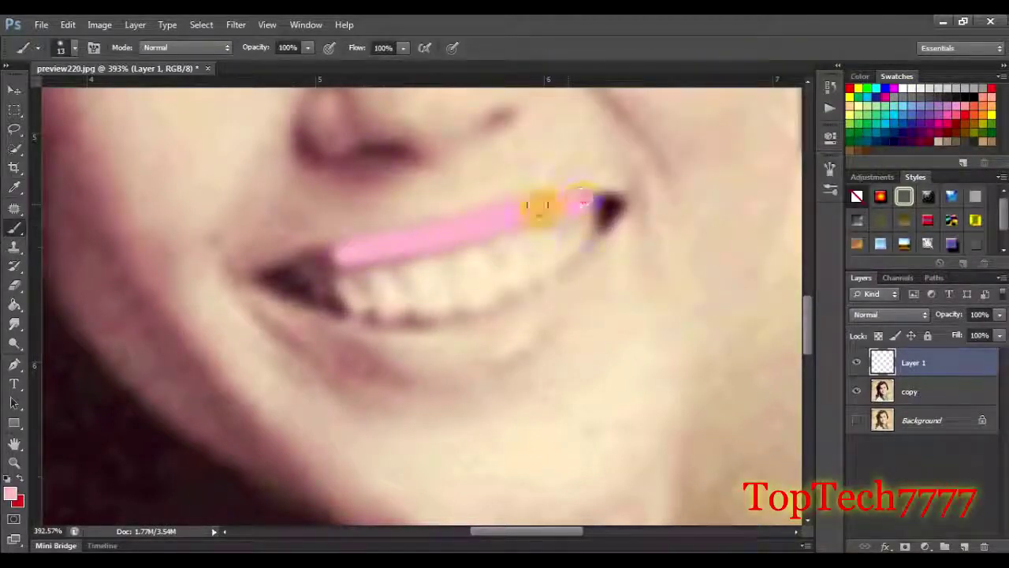
drag(292, 268, 371, 248)
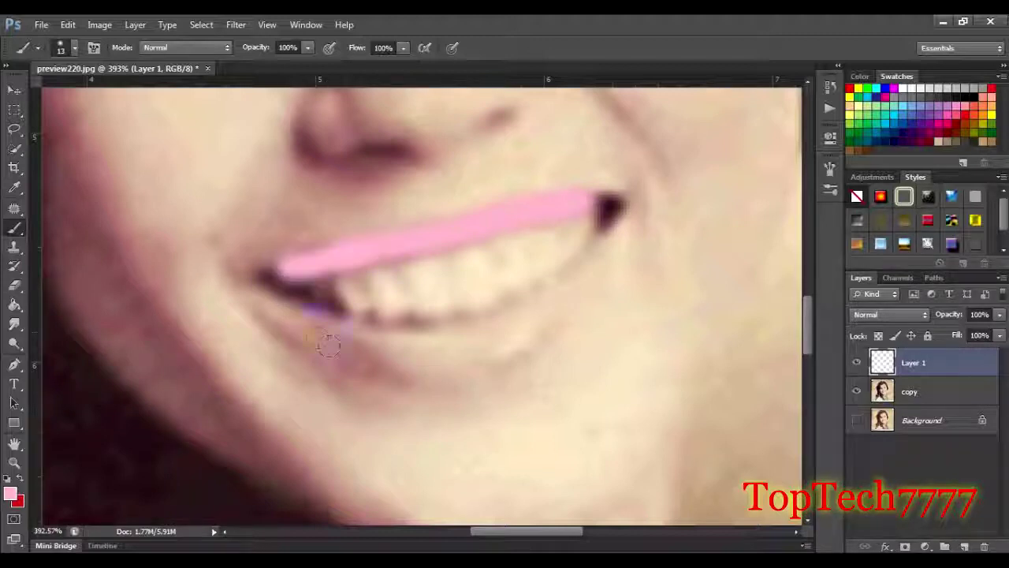
drag(296, 310, 532, 305)
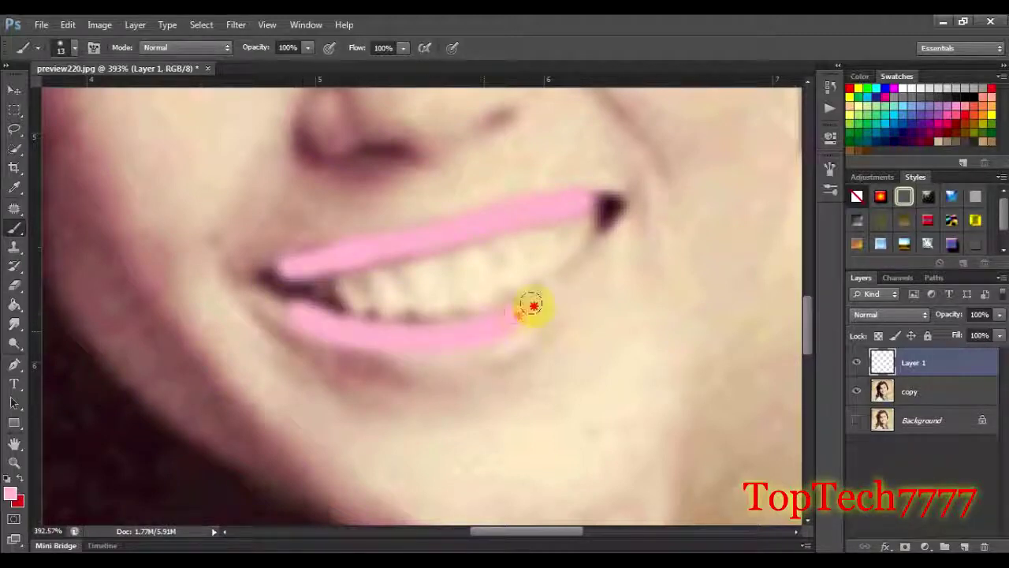
drag(374, 346, 481, 350)
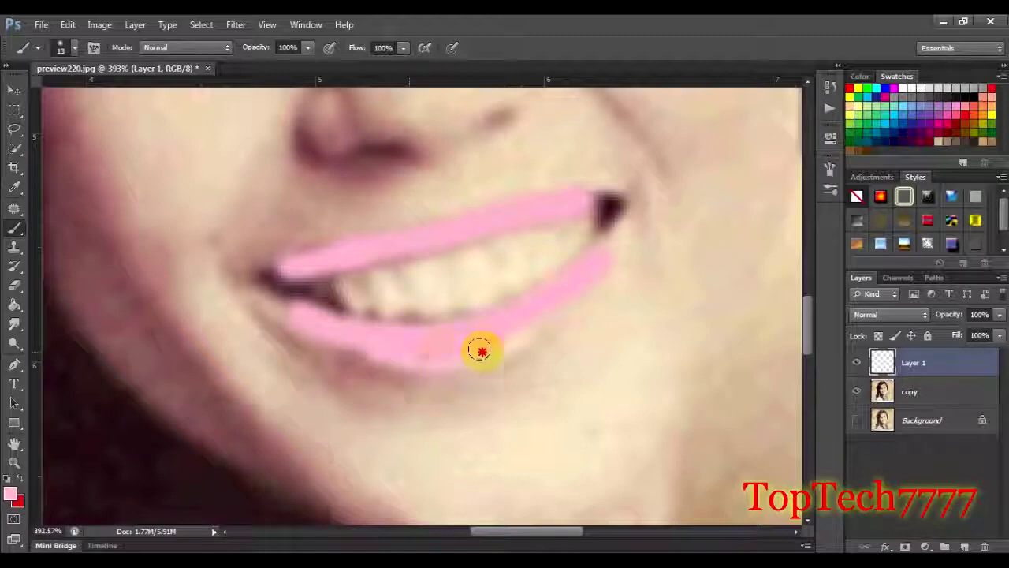
mouse_move(537, 328)
mouse_down()
mouse_move(417, 371)
mouse_move(342, 354)
mouse_move(496, 354)
mouse_move(561, 307)
mouse_up()
- Lower Layer 1's fill to 56% so the lip pink becomes translucent
scroll(334, 292, right, 2)
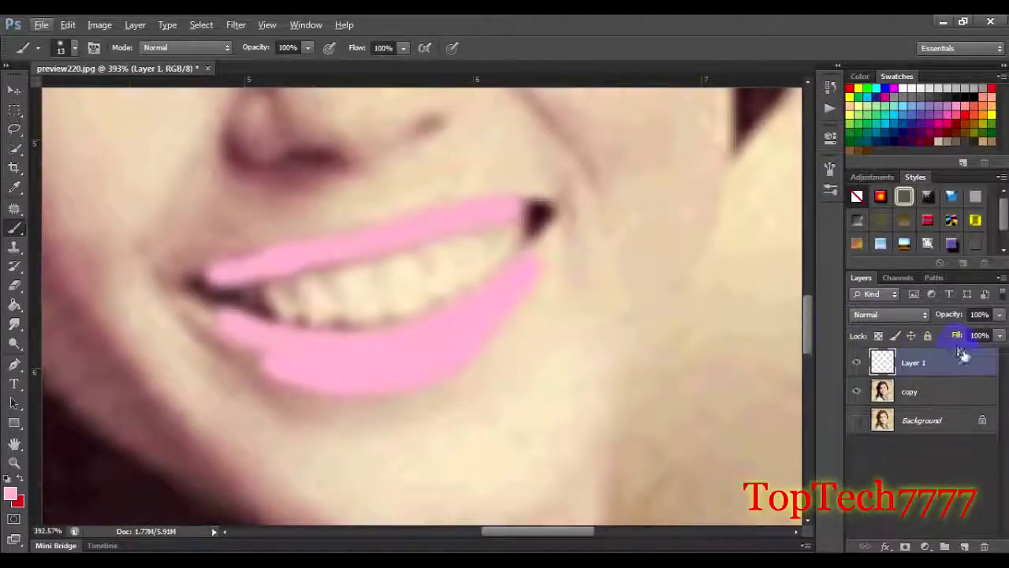
drag(956, 358, 946, 352)
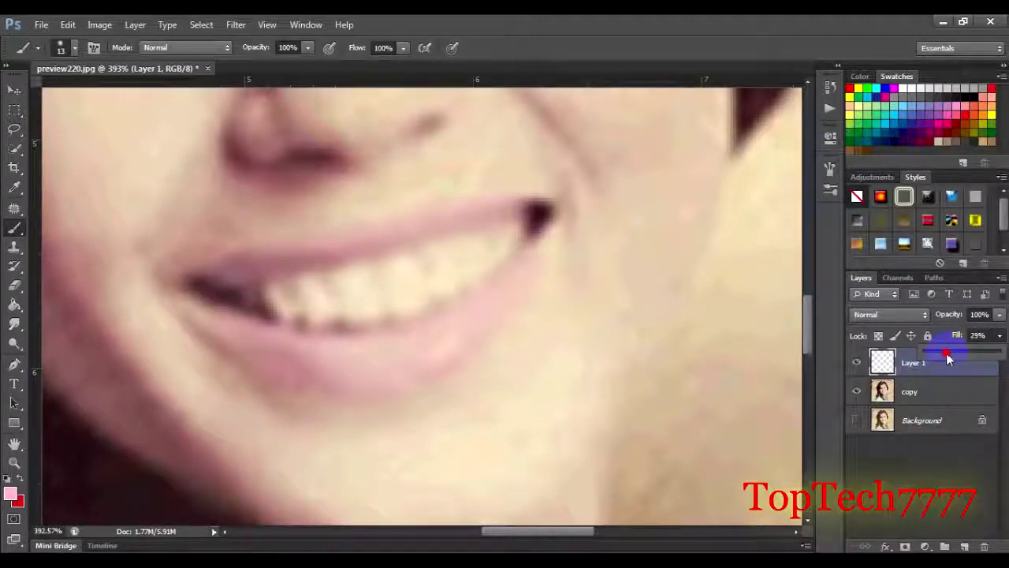
drag(947, 352, 967, 353)
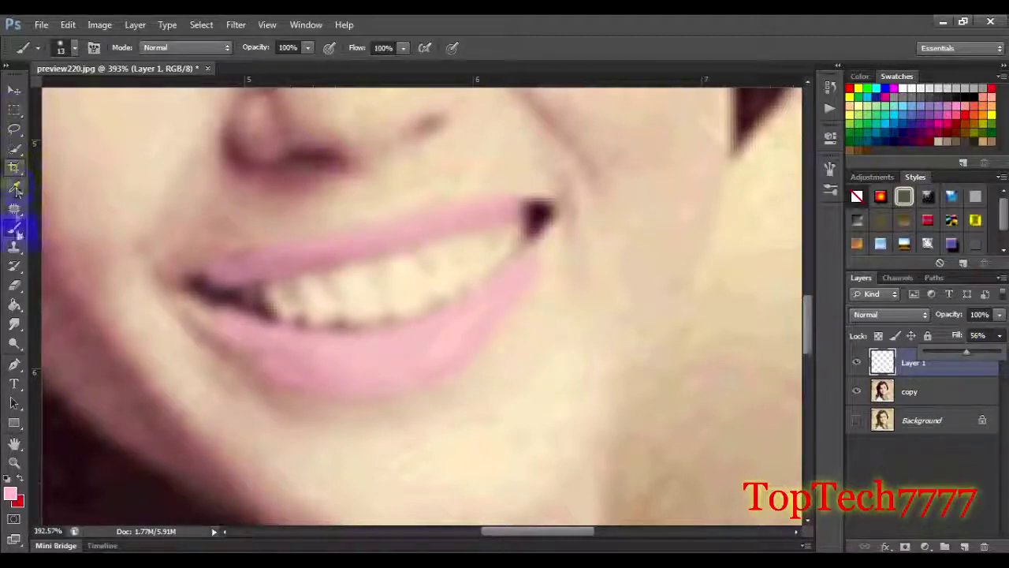
click(23, 256)
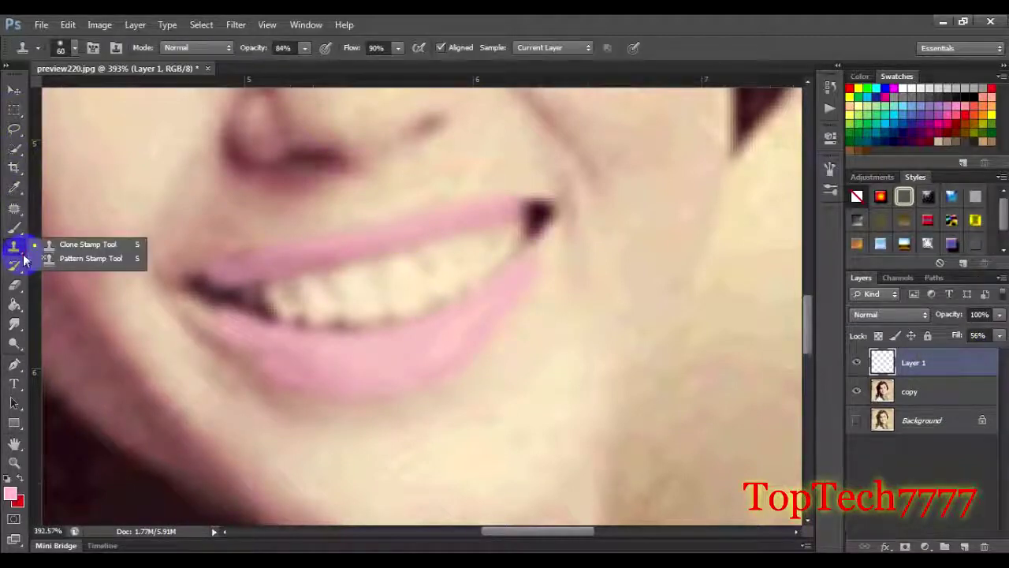
- Erase pink spill around the lip edges and corners with the Eraser at 69% opacity
click(15, 286)
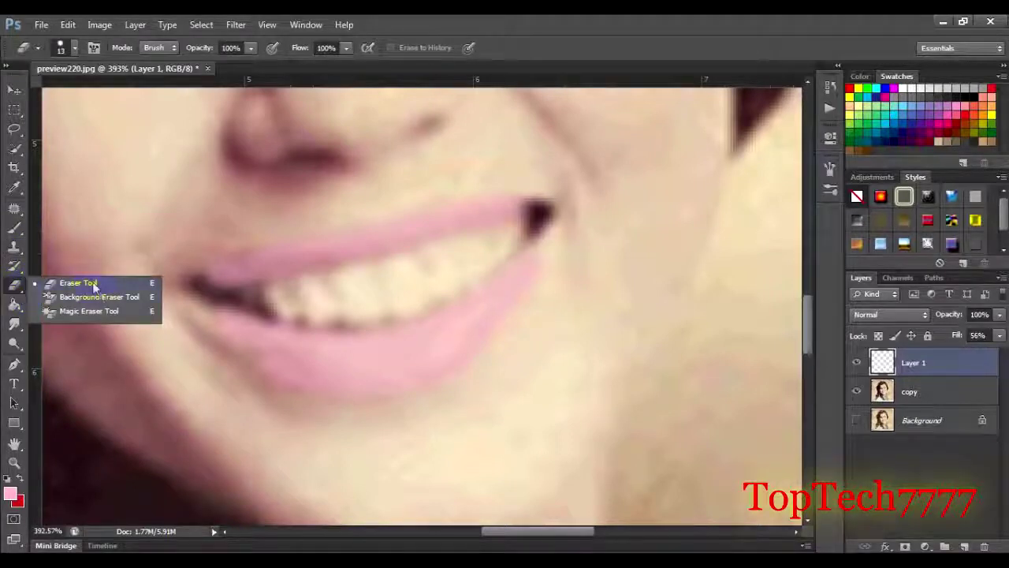
click(67, 282)
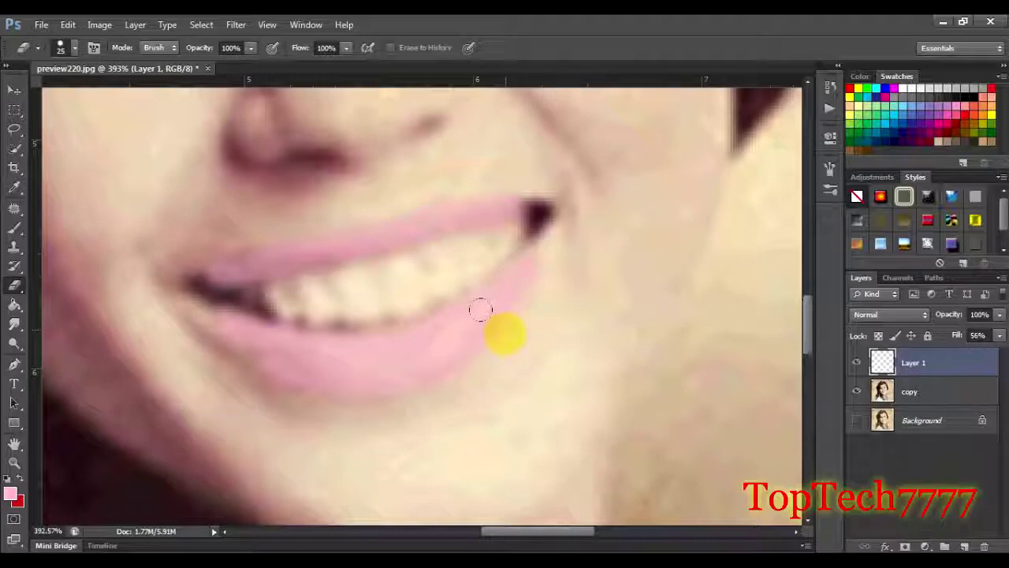
click(348, 48)
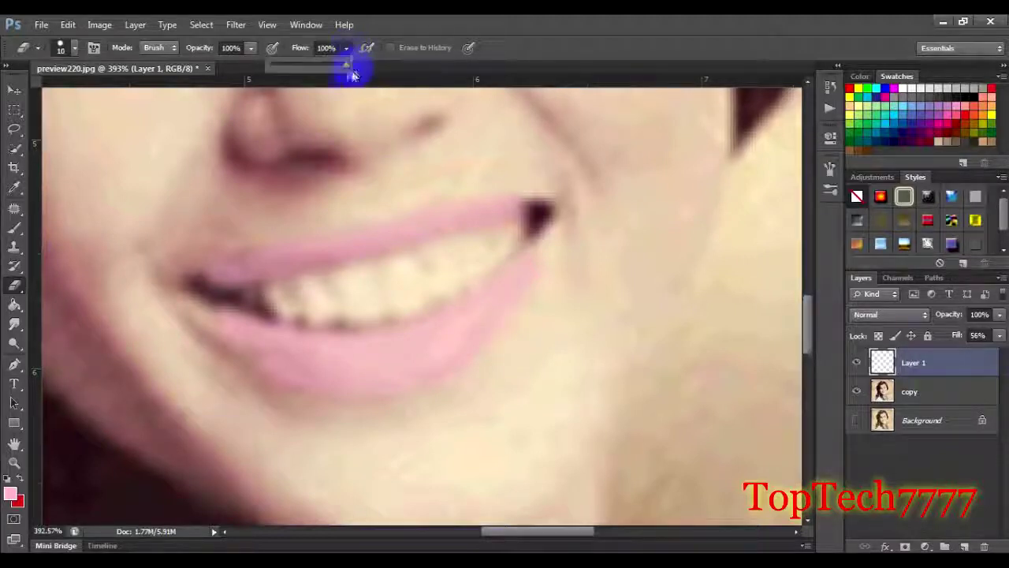
click(251, 48)
drag(227, 70, 229, 70)
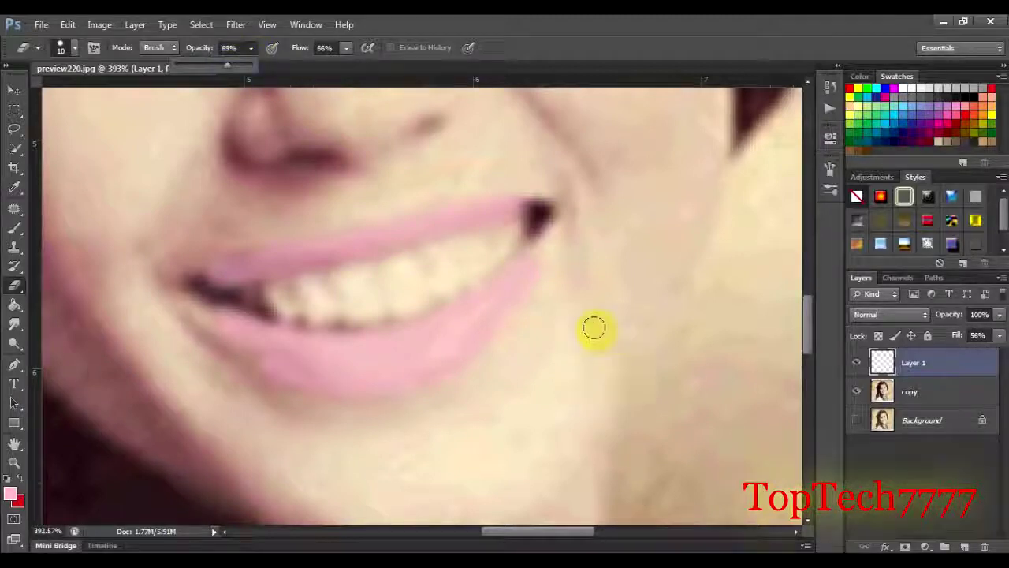
drag(550, 283, 545, 297)
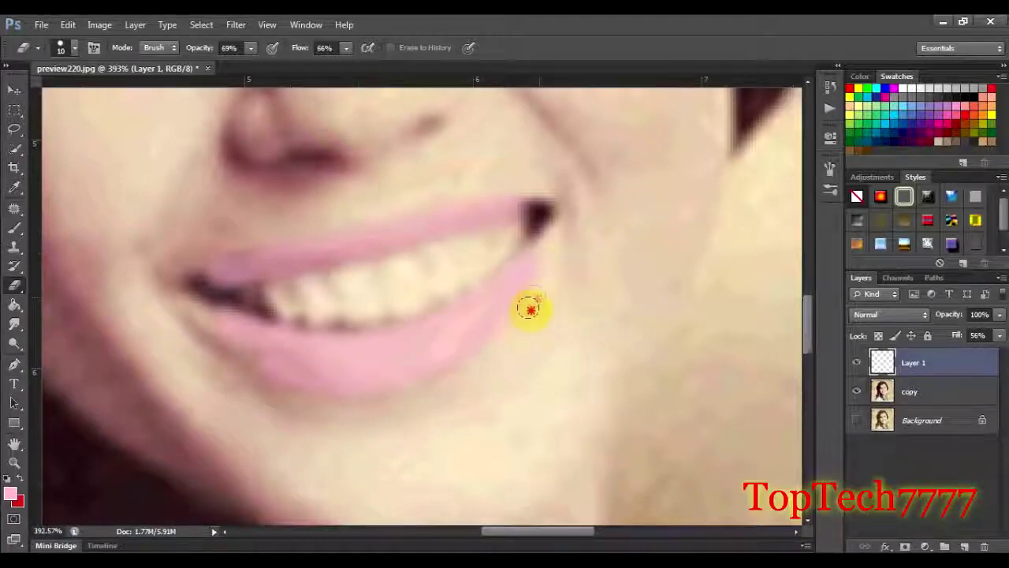
drag(552, 263, 533, 301)
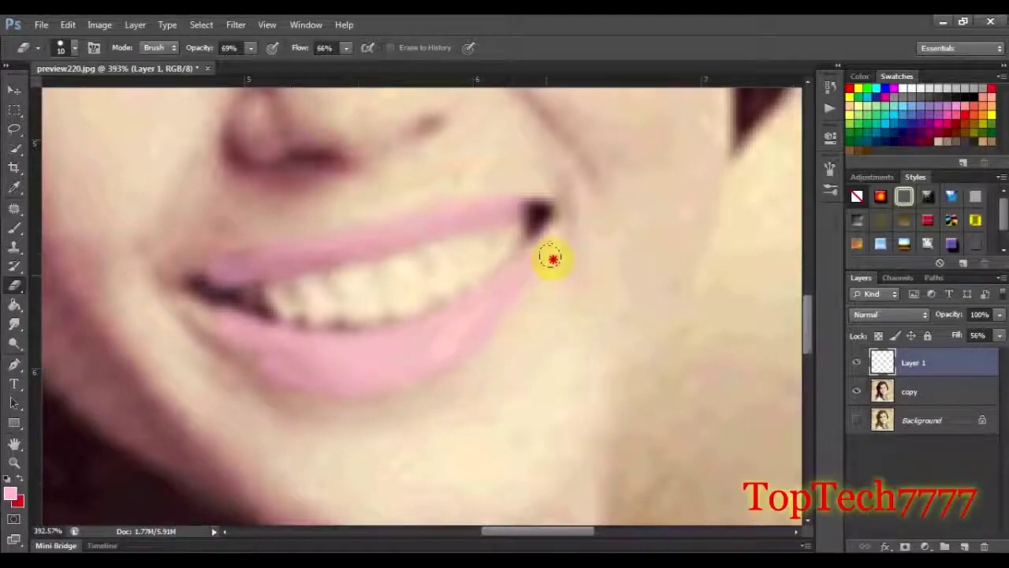
mouse_move(191, 338)
mouse_down()
mouse_move(180, 335)
mouse_move(290, 384)
mouse_up()
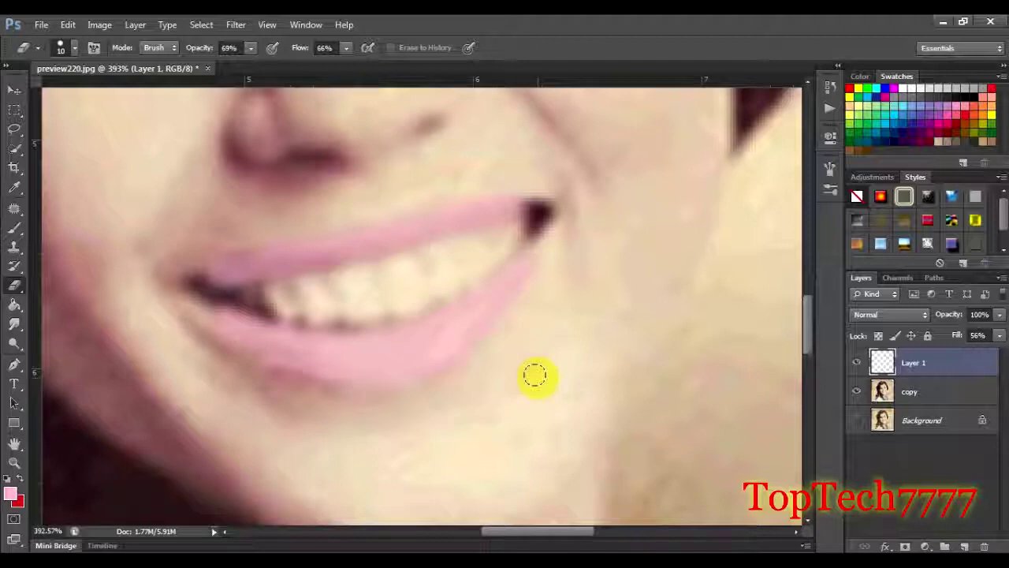
- Soften the lower lip's pink outline with the eraser at 40% opacity
click(250, 50)
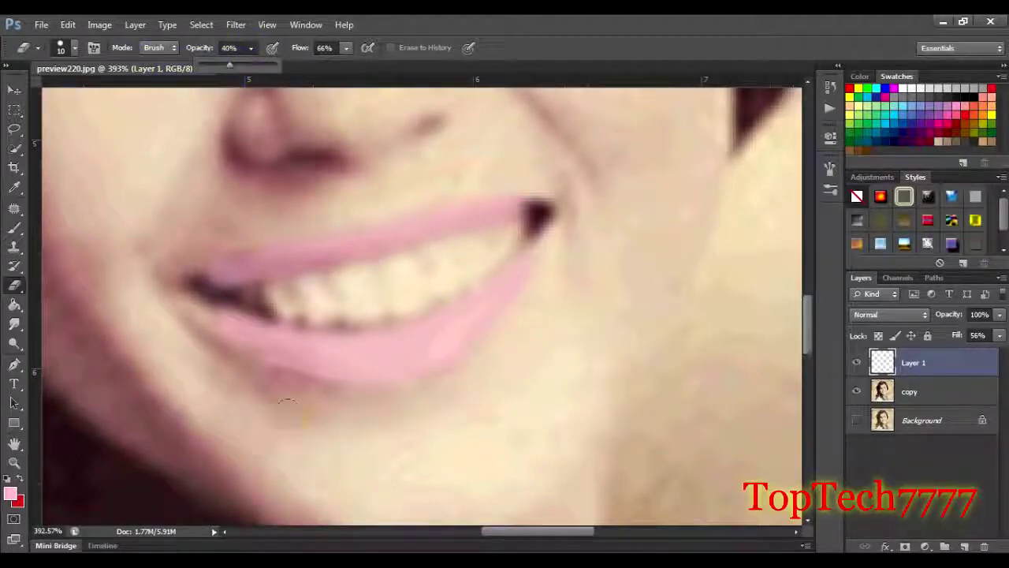
click(268, 370)
drag(332, 390, 402, 396)
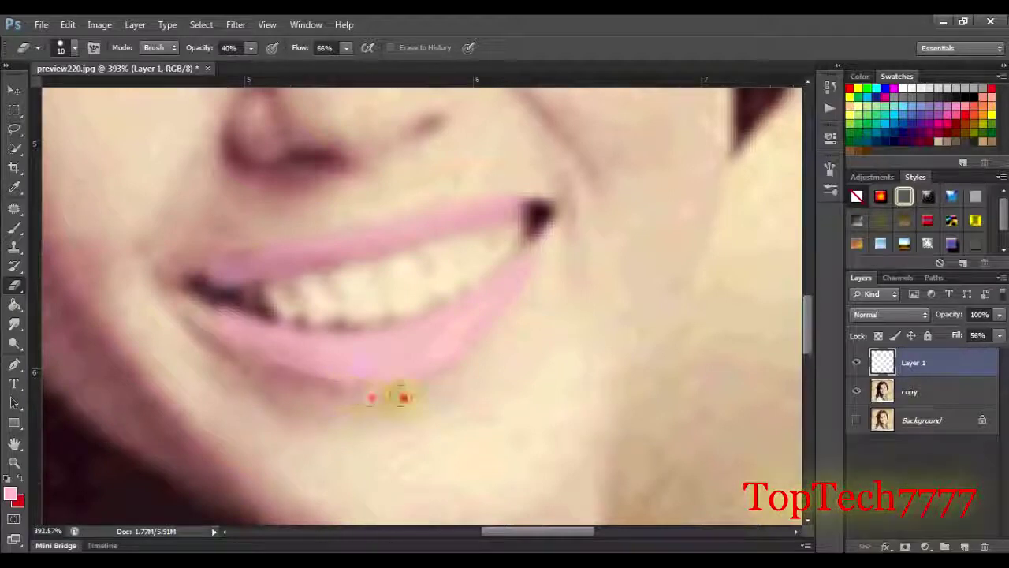
mouse_move(321, 386)
mouse_down()
mouse_move(483, 363)
mouse_move(485, 336)
mouse_up()
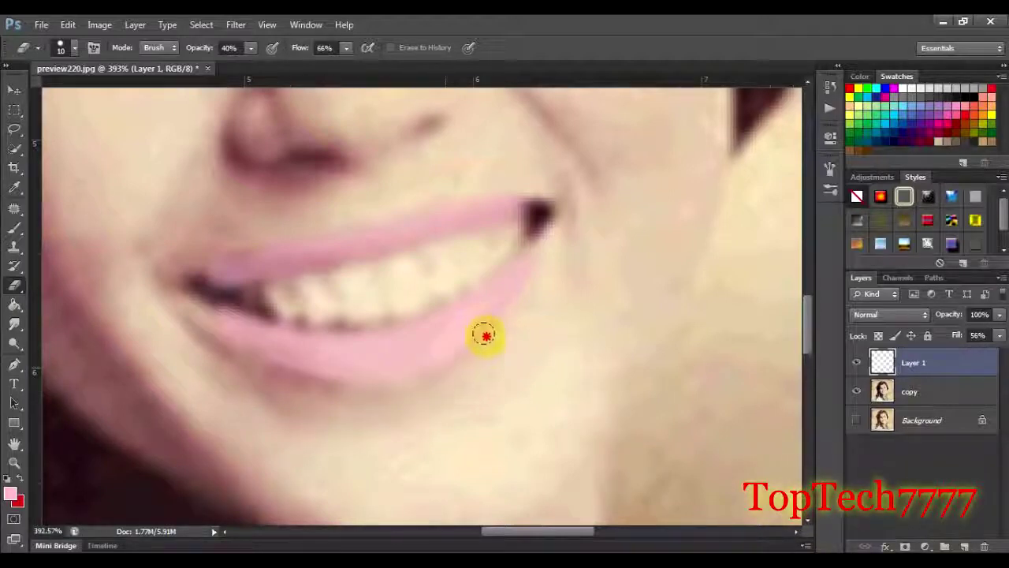
mouse_move(525, 290)
mouse_down()
mouse_move(541, 275)
mouse_move(470, 356)
mouse_up()
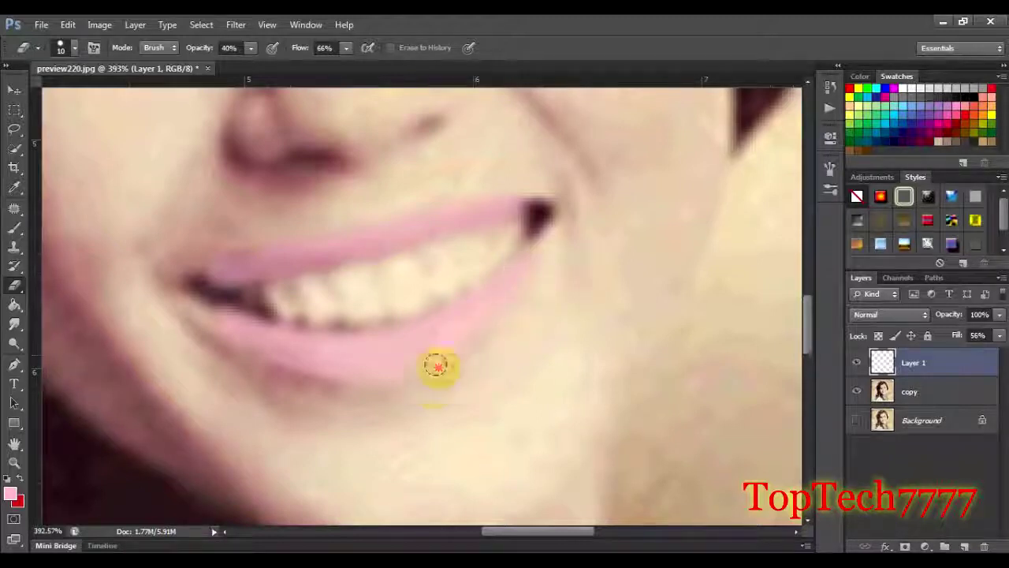
scroll(478, 236, down, 2)
scroll(478, 239, down, 2)
scroll(441, 241, up, 2)
scroll(394, 252, up, 2)
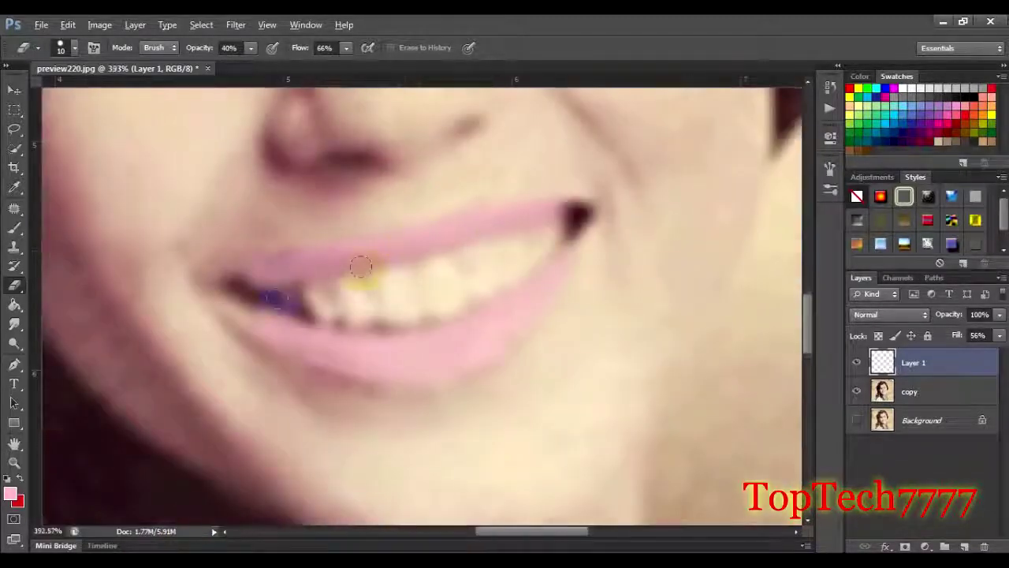
- Clean pink off the teeth, the upper lip's left corner and lower-lip patches
mouse_move(254, 294)
mouse_down()
mouse_move(315, 287)
mouse_move(266, 286)
mouse_move(271, 259)
mouse_move(373, 224)
mouse_up()
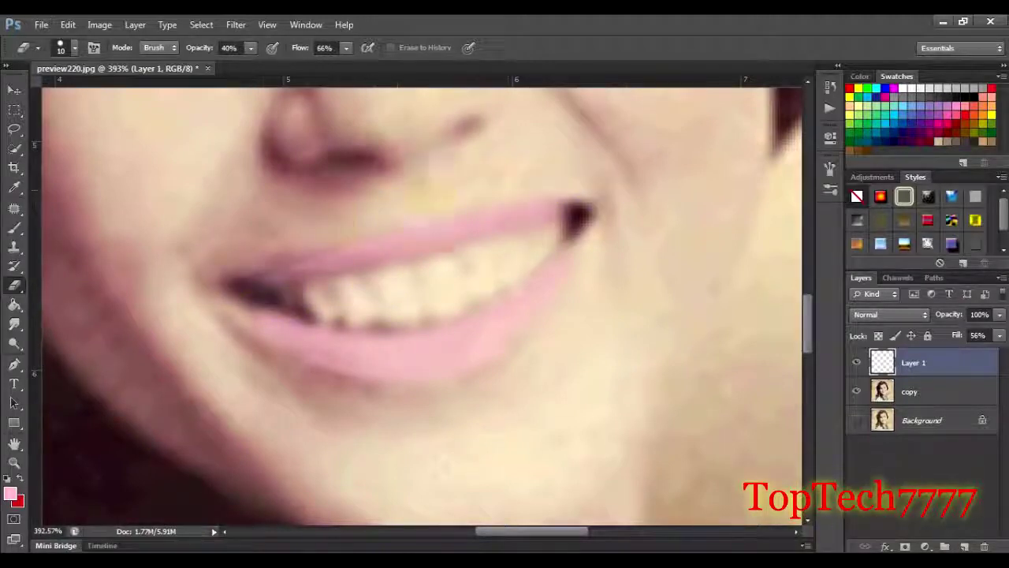
drag(305, 251, 501, 205)
click(346, 48)
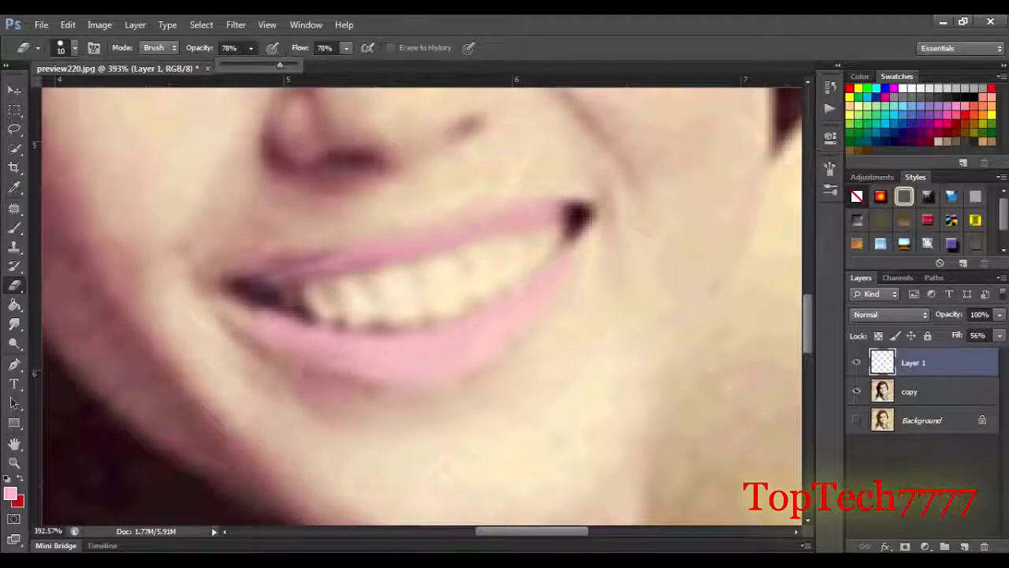
drag(371, 379, 352, 380)
drag(416, 380, 482, 368)
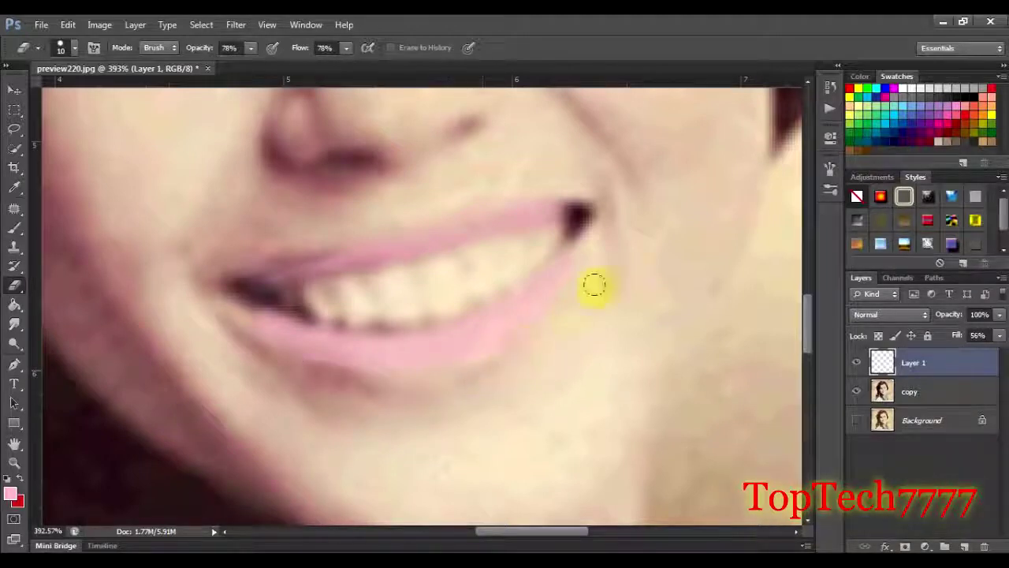
drag(454, 310, 293, 322)
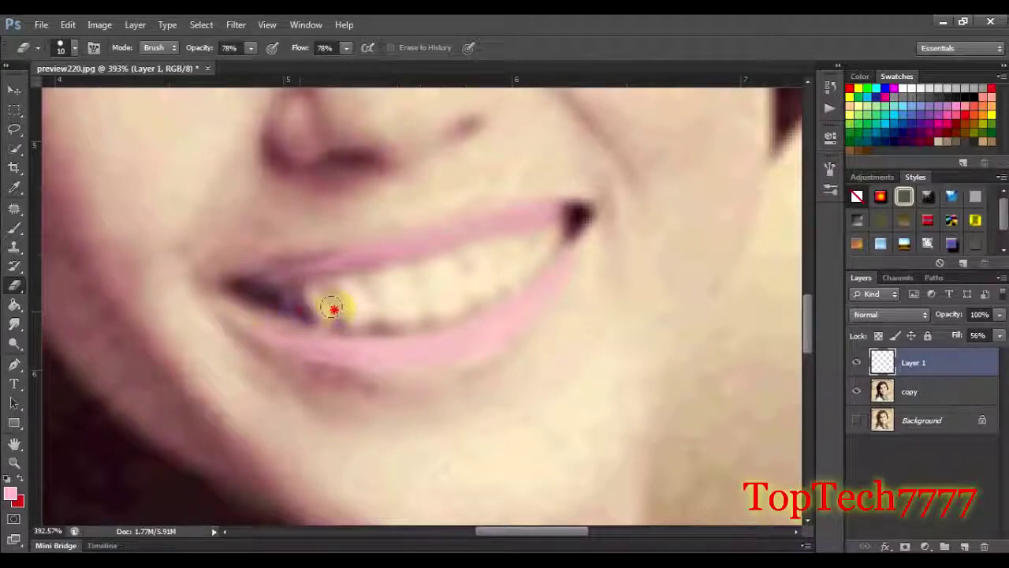
- Erase the remaining pink tint from the upper teeth and along the lower lip edge
scroll(365, 361, down, 5)
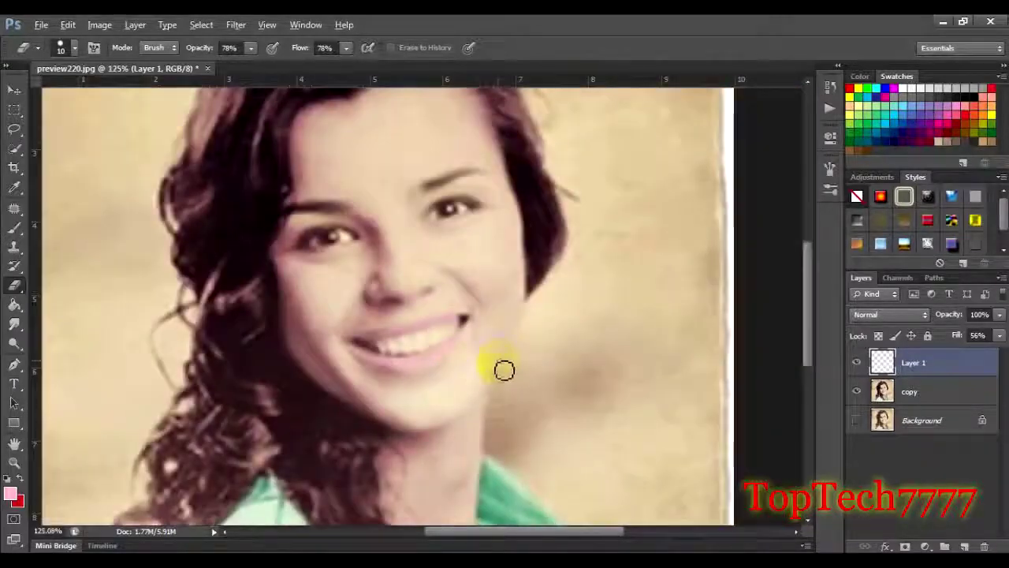
scroll(441, 367, up, 3)
scroll(405, 349, up, 2)
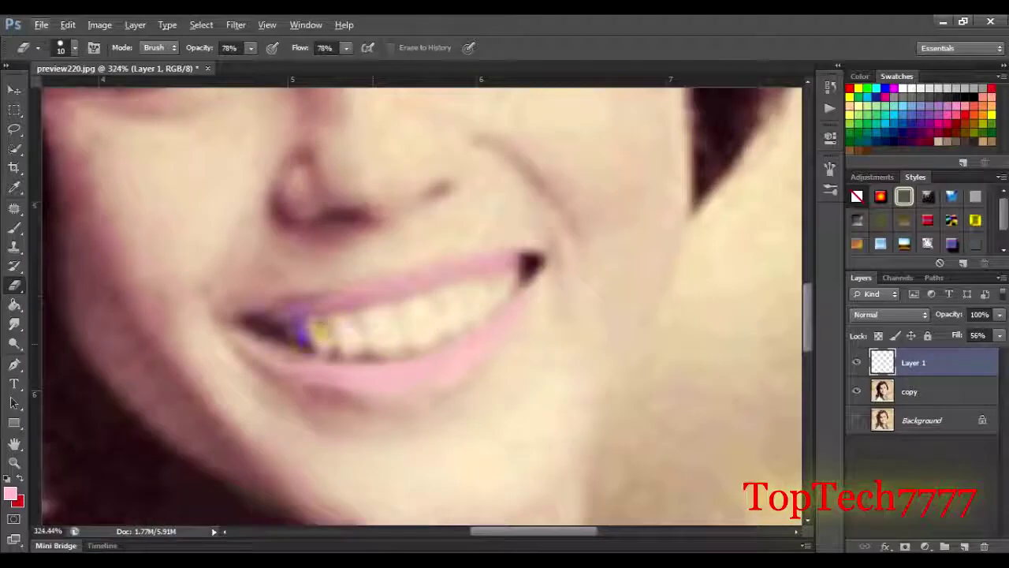
drag(447, 301, 509, 282)
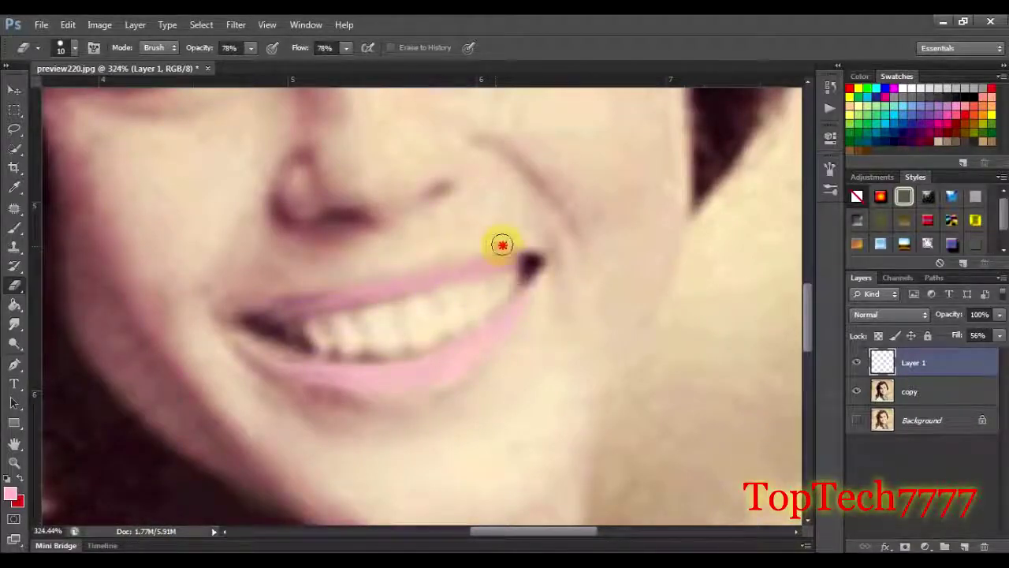
drag(558, 237, 503, 357)
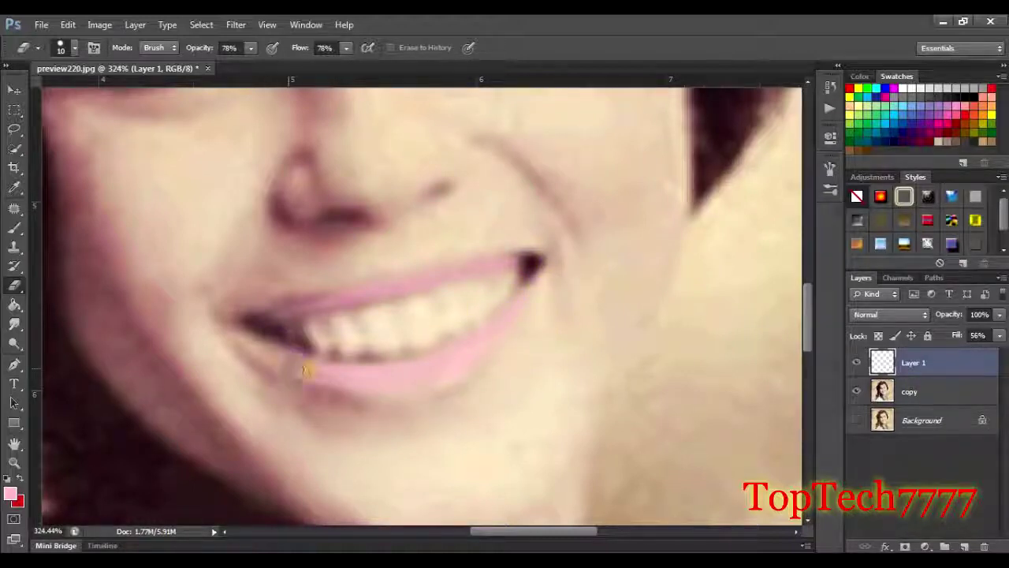
scroll(317, 397, down, 5)
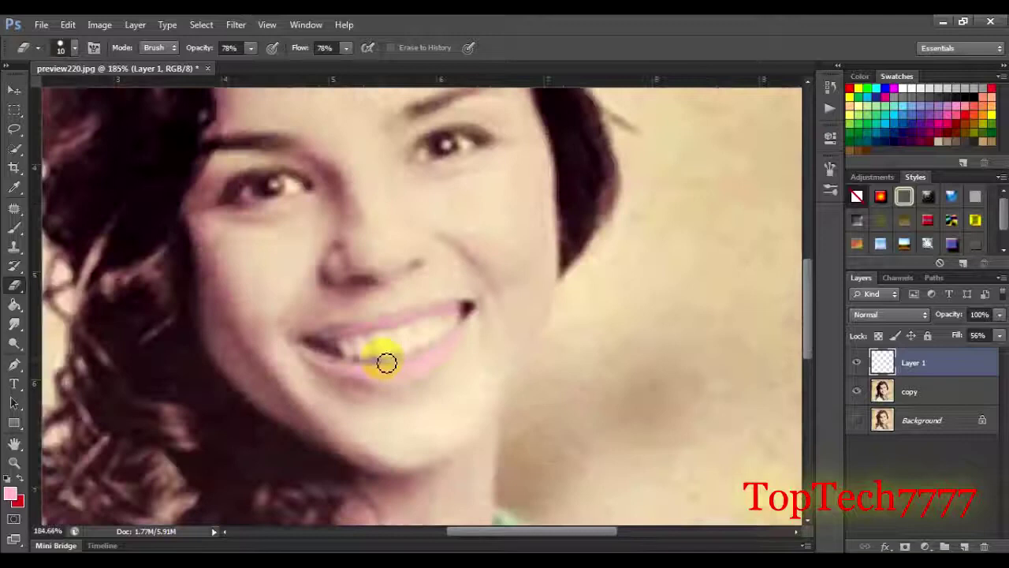
scroll(387, 360, down, 3)
scroll(428, 368, down, 2)
scroll(432, 367, down, 2)
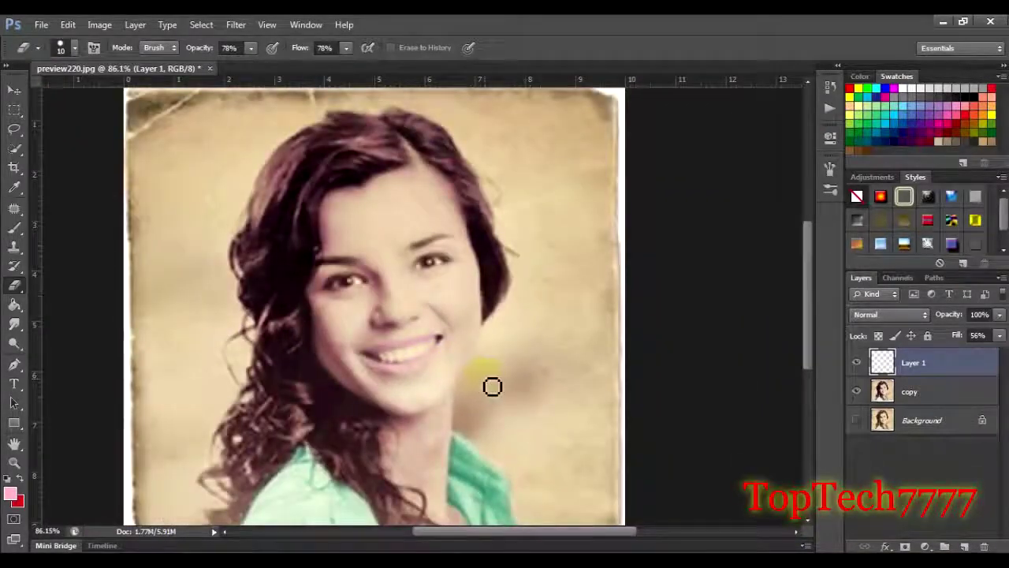
scroll(473, 430, up, 2)
scroll(376, 395, up, 2)
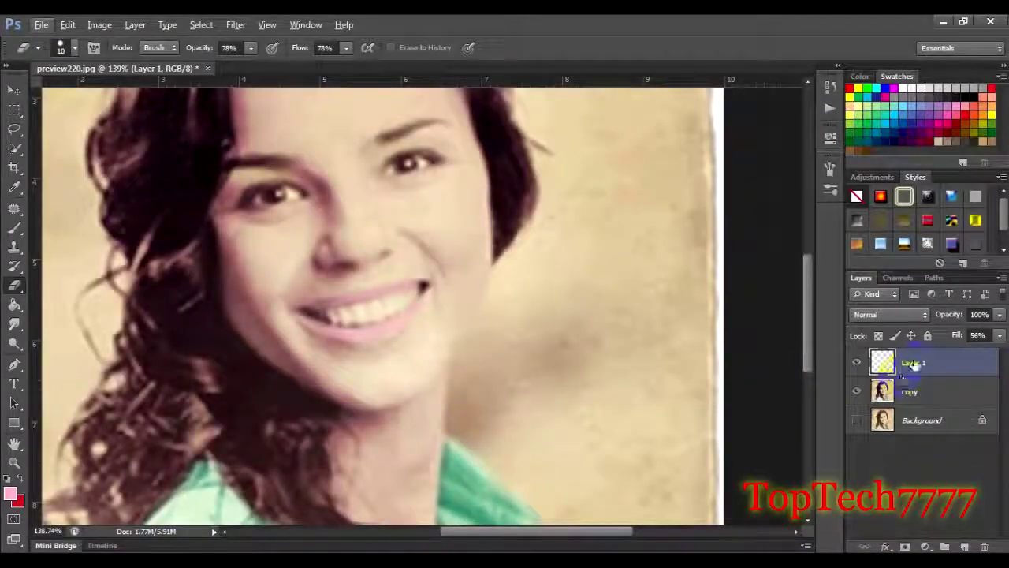
- Try Hue/Saturation changes on the lip tint, then cancel them
click(99, 25)
mouse_move(121, 62)
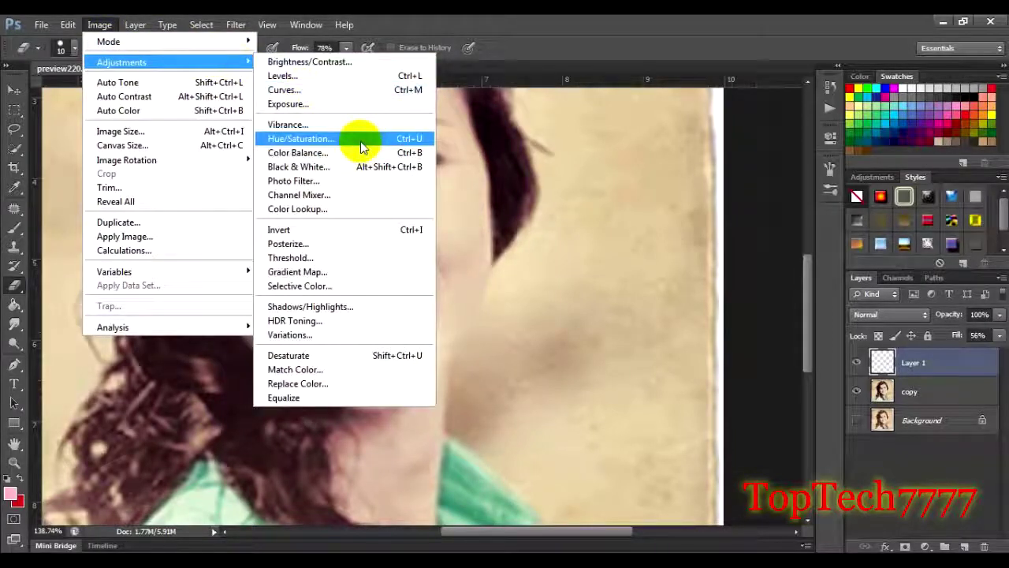
click(362, 147)
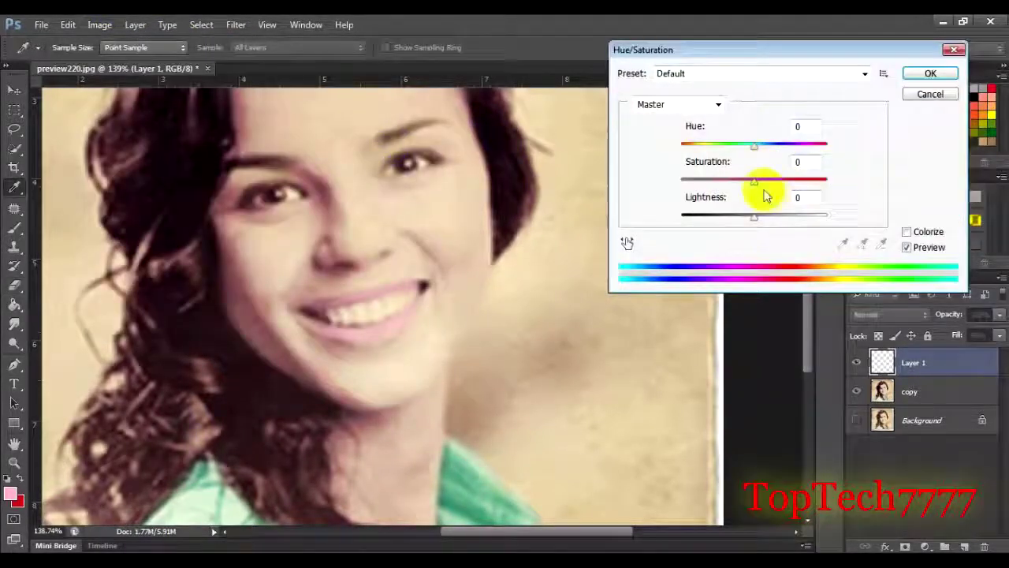
mouse_move(754, 179)
mouse_down()
mouse_move(798, 183)
mouse_move(771, 191)
mouse_move(776, 183)
mouse_up()
mouse_move(754, 145)
mouse_down()
mouse_move(816, 151)
mouse_move(674, 153)
mouse_move(759, 149)
mouse_up()
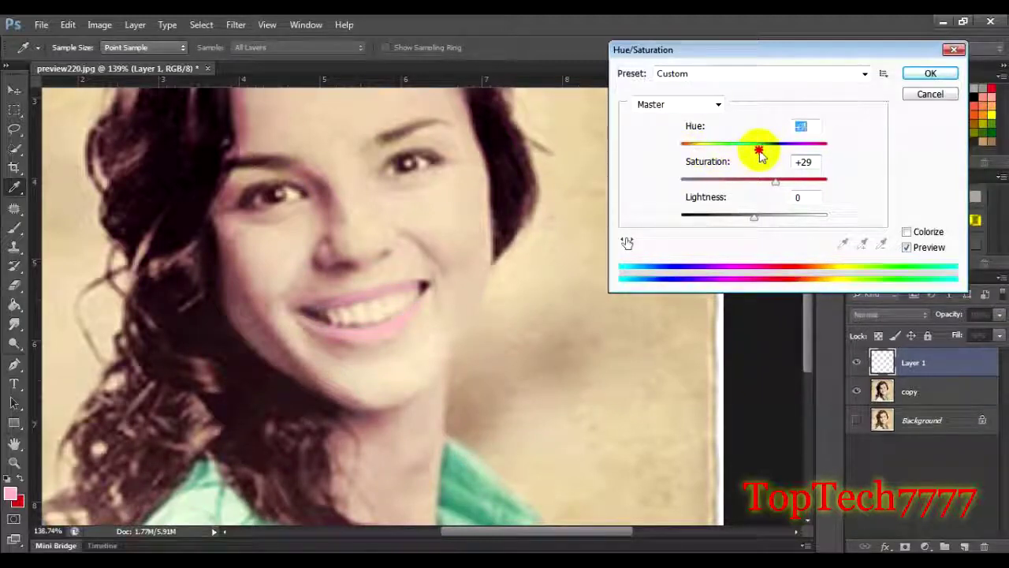
mouse_move(772, 185)
mouse_down()
mouse_move(691, 192)
mouse_move(844, 194)
mouse_up()
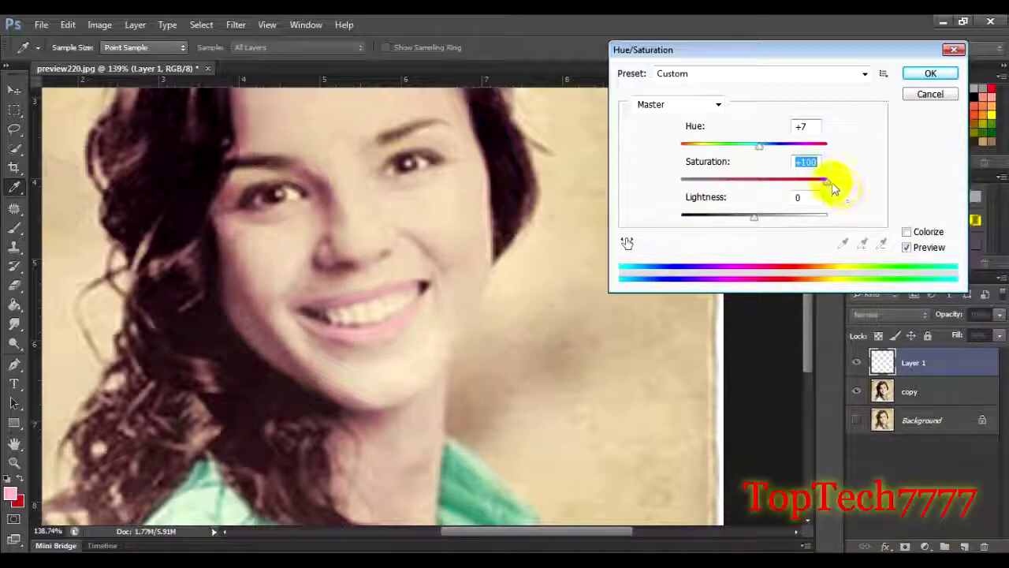
mouse_move(759, 147)
mouse_down()
mouse_move(849, 146)
mouse_move(693, 150)
mouse_up()
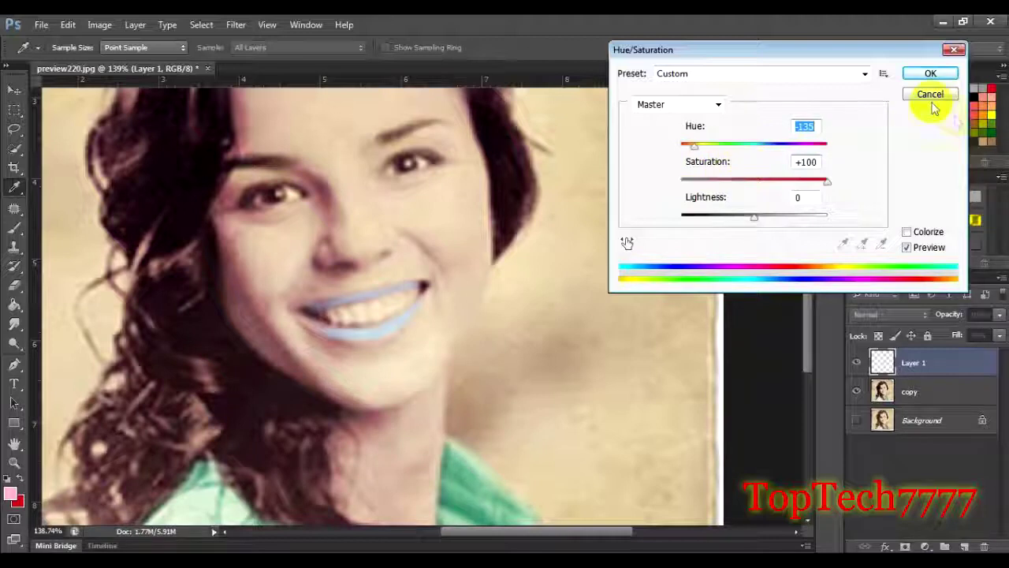
click(931, 103)
- Apply Selective Color with Reds Magenta pushed to +100
click(100, 25)
mouse_move(122, 62)
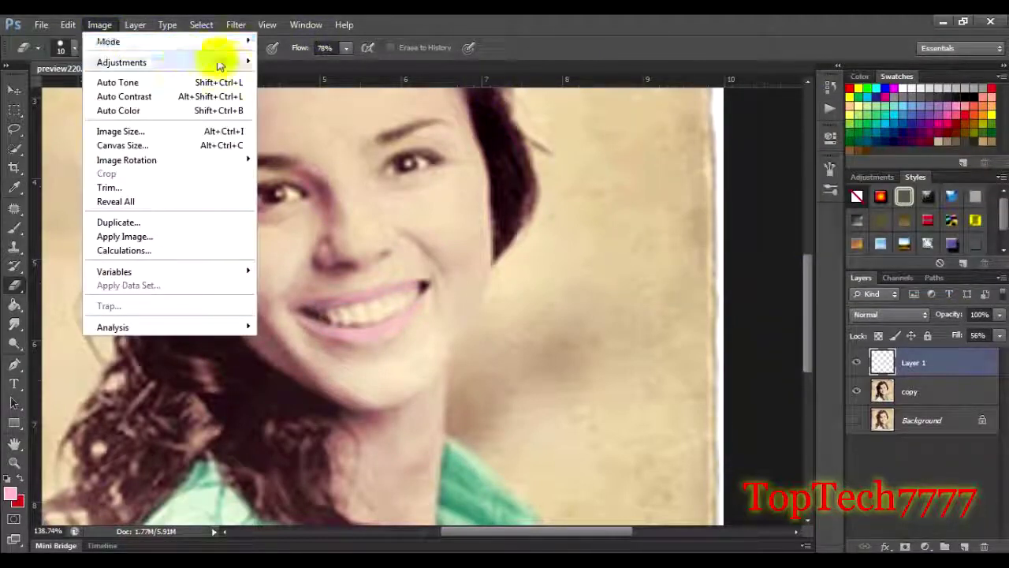
click(385, 286)
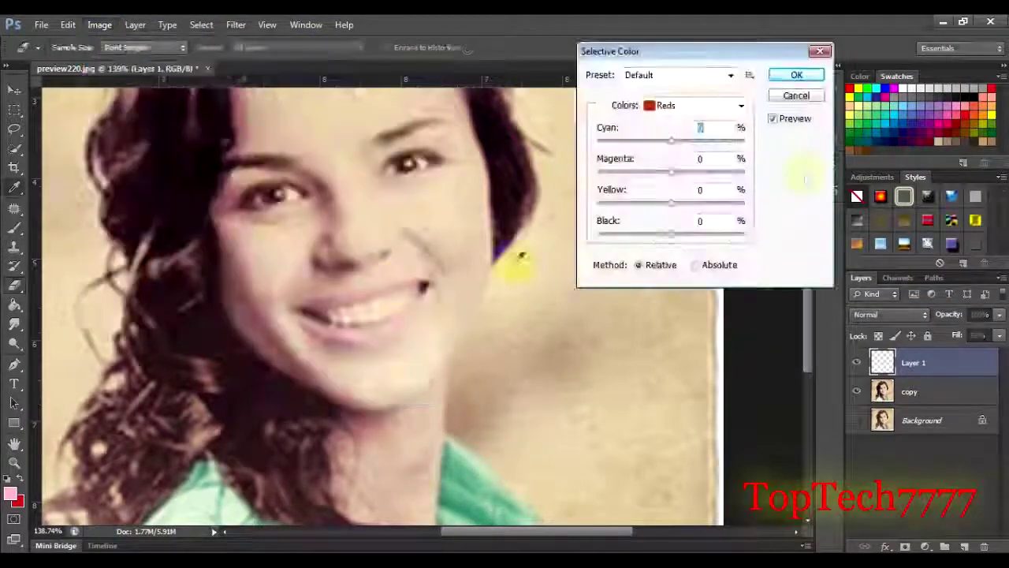
click(694, 105)
click(678, 123)
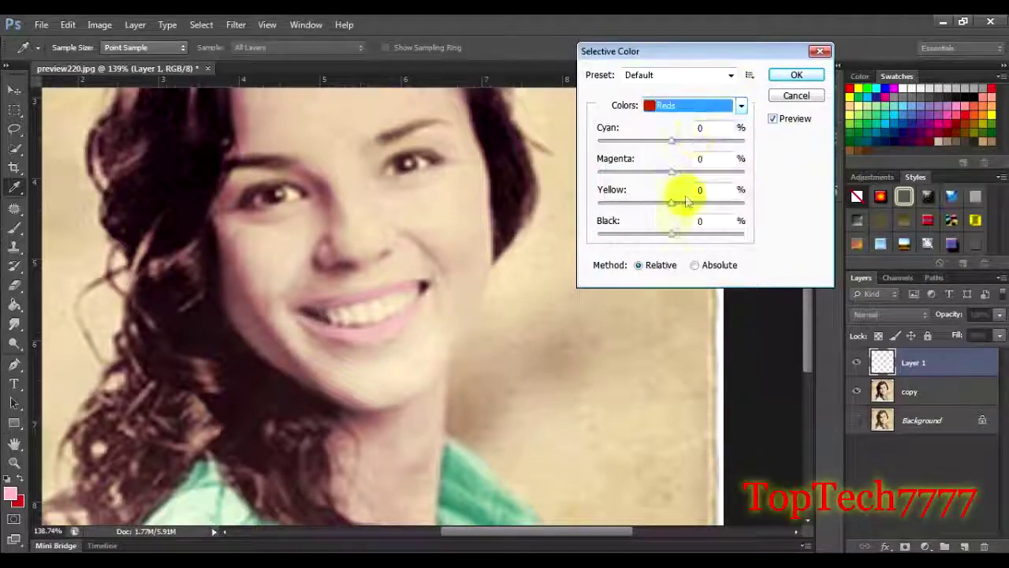
drag(670, 172, 744, 169)
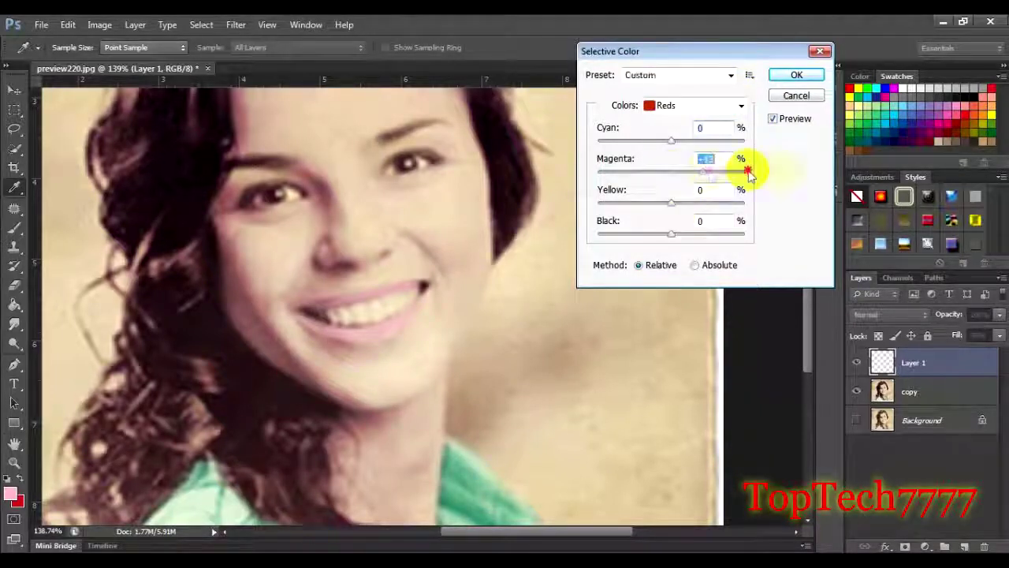
click(741, 105)
click(675, 189)
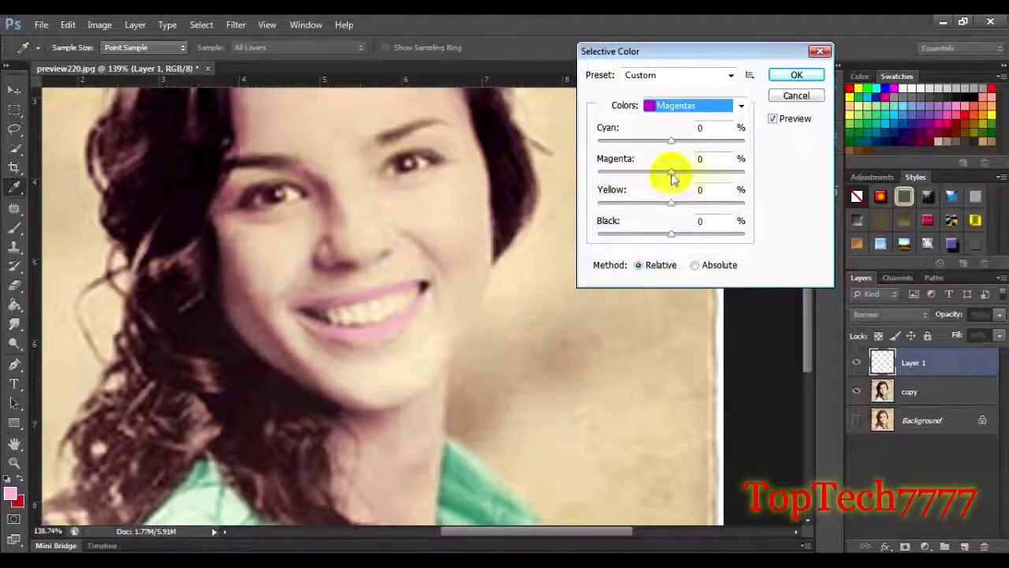
click(797, 74)
- Bring Layer 1's Fill down from 56% and settle it at 32%
key(b)
scroll(363, 347, up, 3)
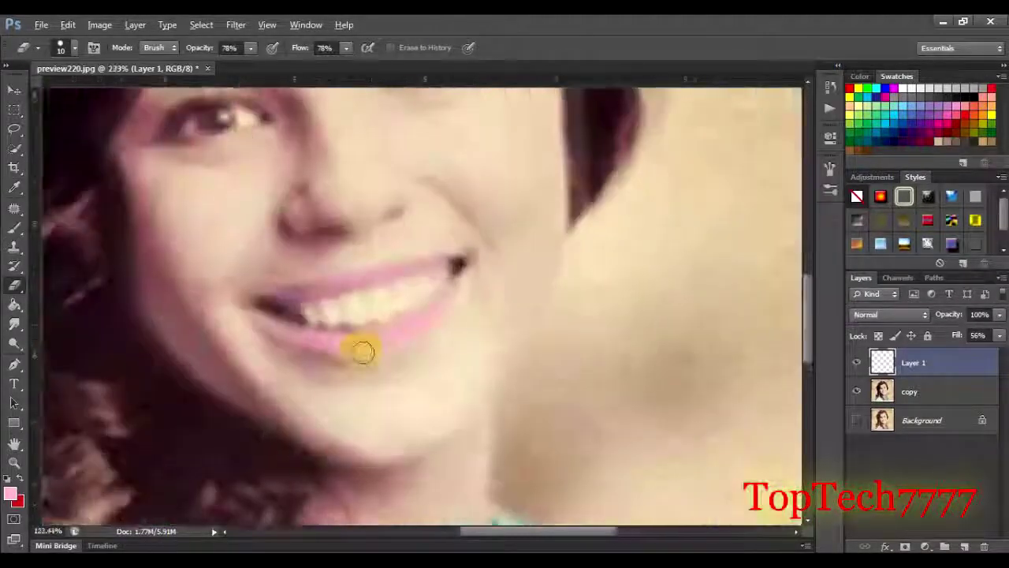
scroll(363, 351, up, 3)
scroll(357, 349, up, 1)
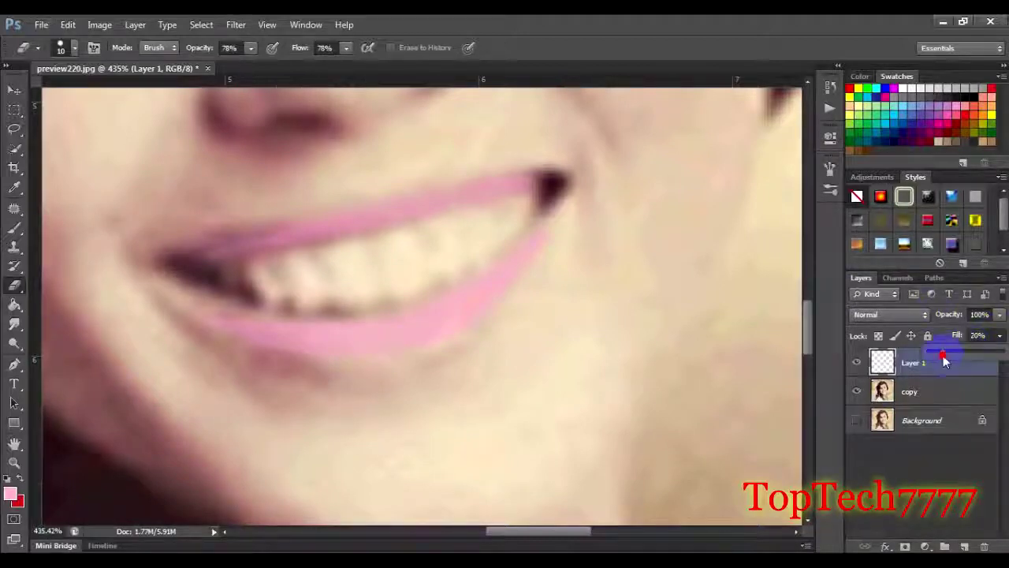
drag(944, 358, 952, 359)
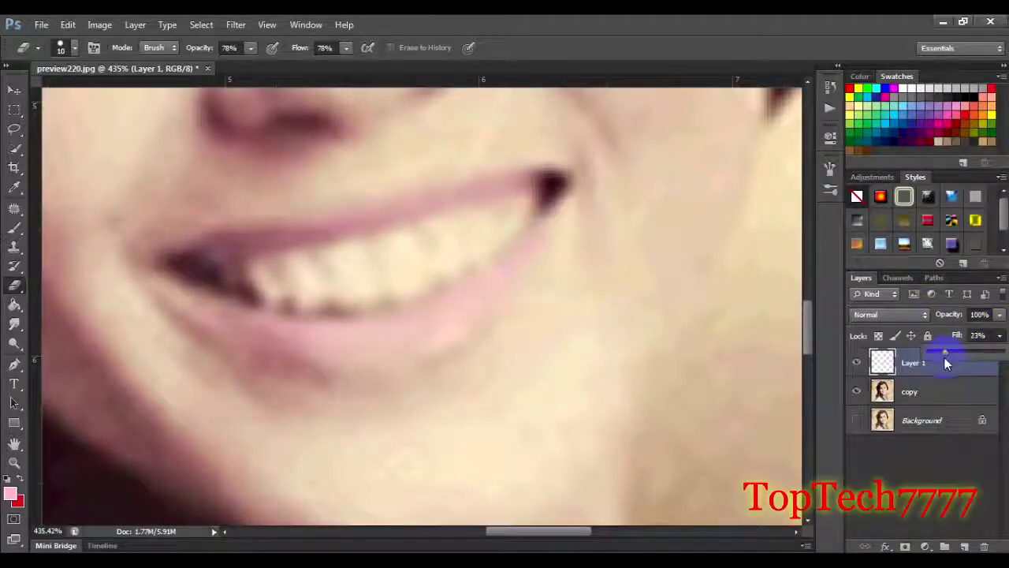
click(945, 358)
drag(948, 354, 952, 353)
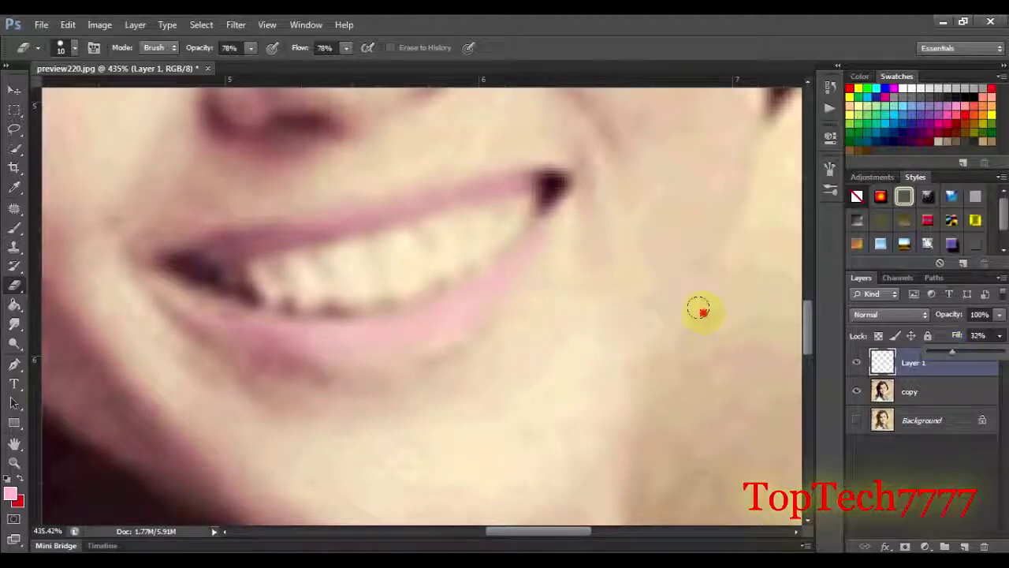
scroll(357, 300, down, 2)
scroll(357, 300, down, 3)
scroll(376, 313, down, 1)
scroll(496, 390, up, 2)
scroll(496, 390, up, 1)
scroll(342, 333, down, 2)
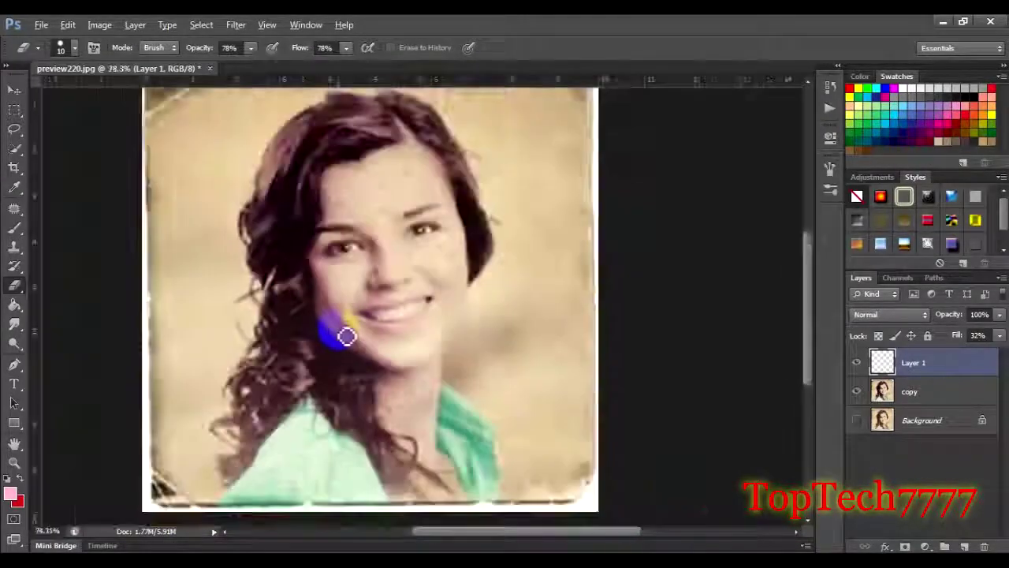
scroll(351, 329, down, 1)
scroll(436, 385, up, 1)
scroll(436, 385, up, 1)
scroll(433, 365, up, 1)
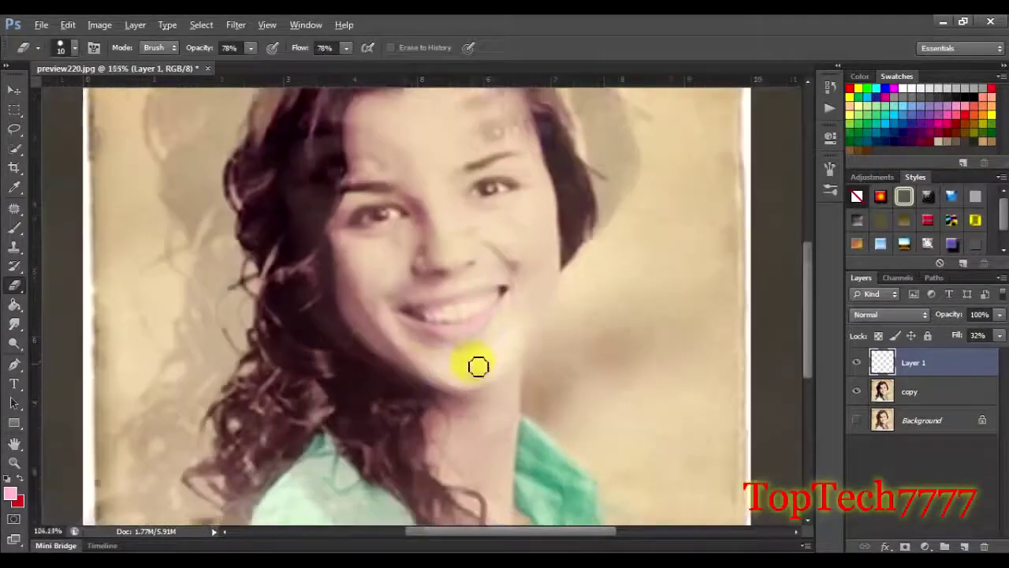
scroll(478, 366, up, 2)
scroll(476, 361, down, 1)
scroll(427, 363, down, 2)
scroll(446, 367, down, 1)
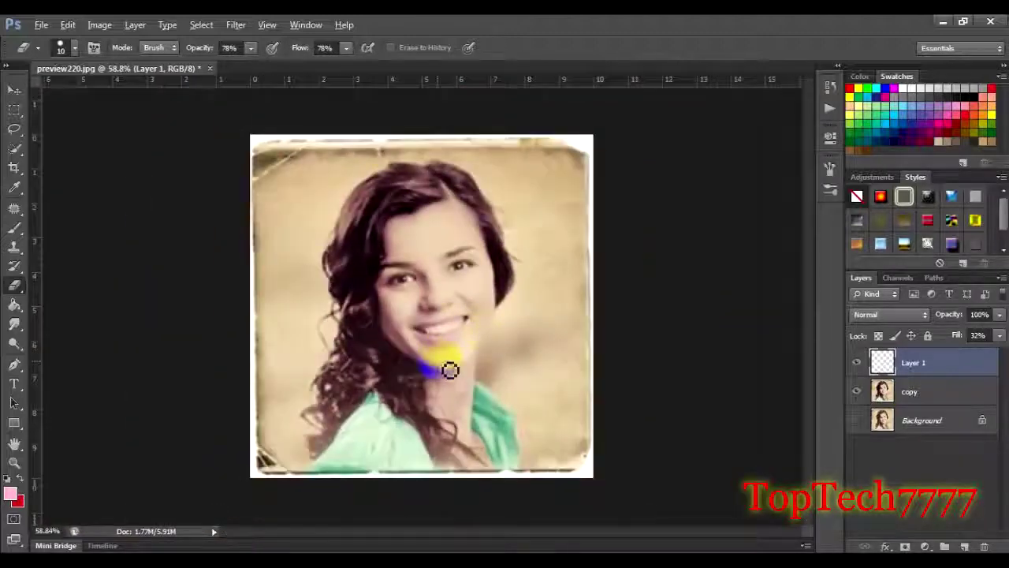
scroll(450, 368, up, 1)
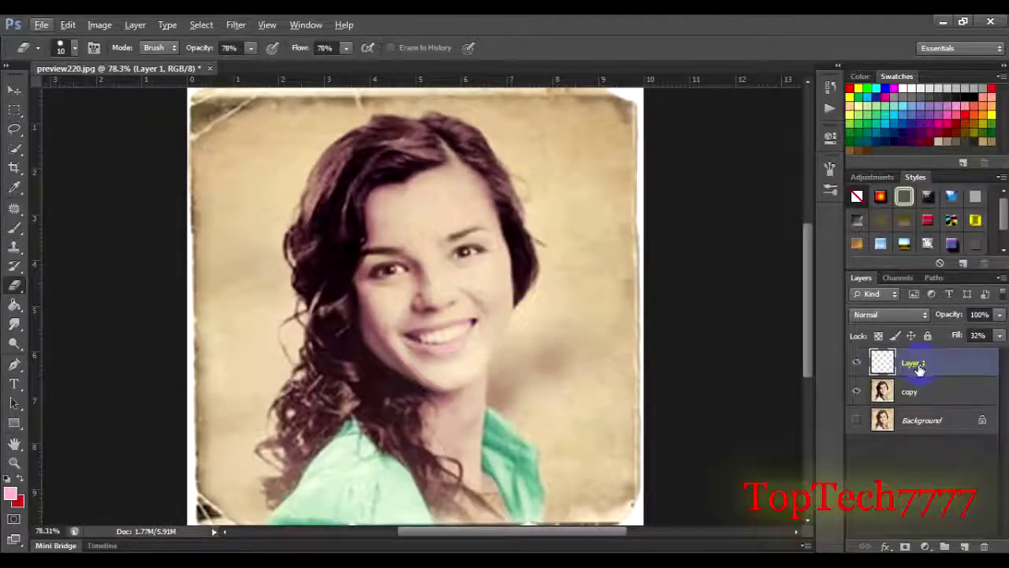
- Create a new layer, move it between the copy layer and Background, and name it Back
ctrl+click(919, 391)
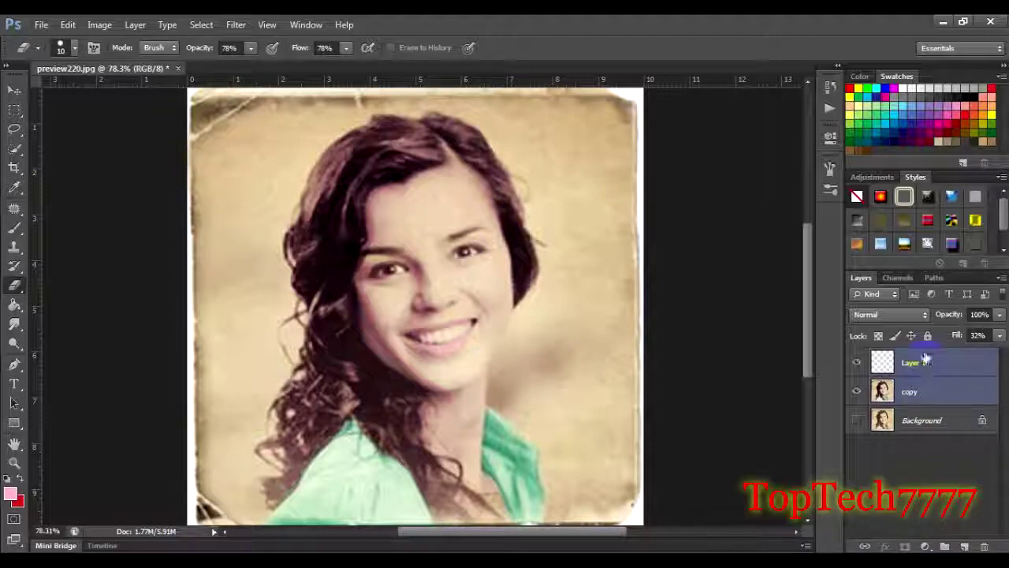
click(925, 361)
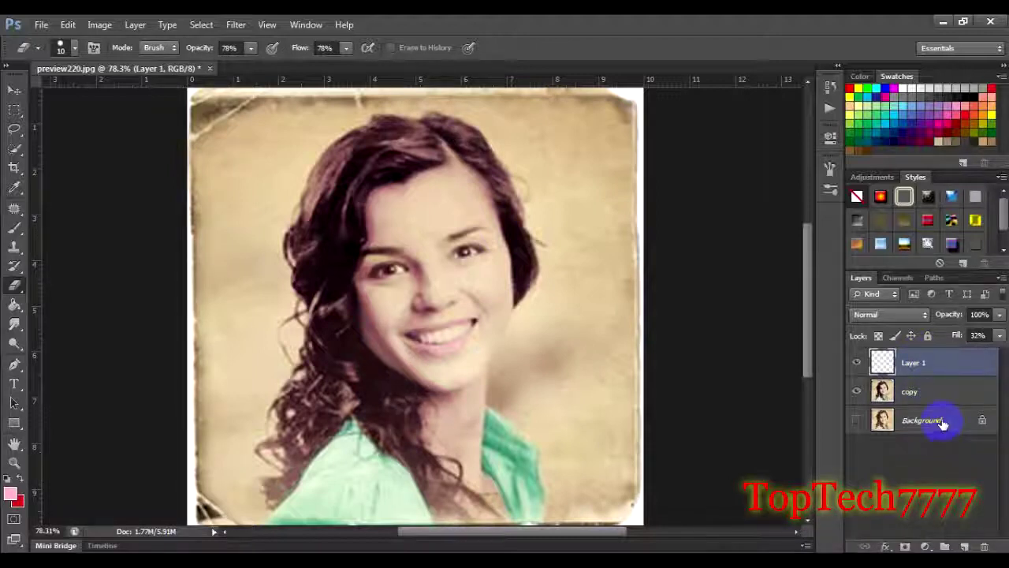
ctrl+click(930, 393)
click(939, 364)
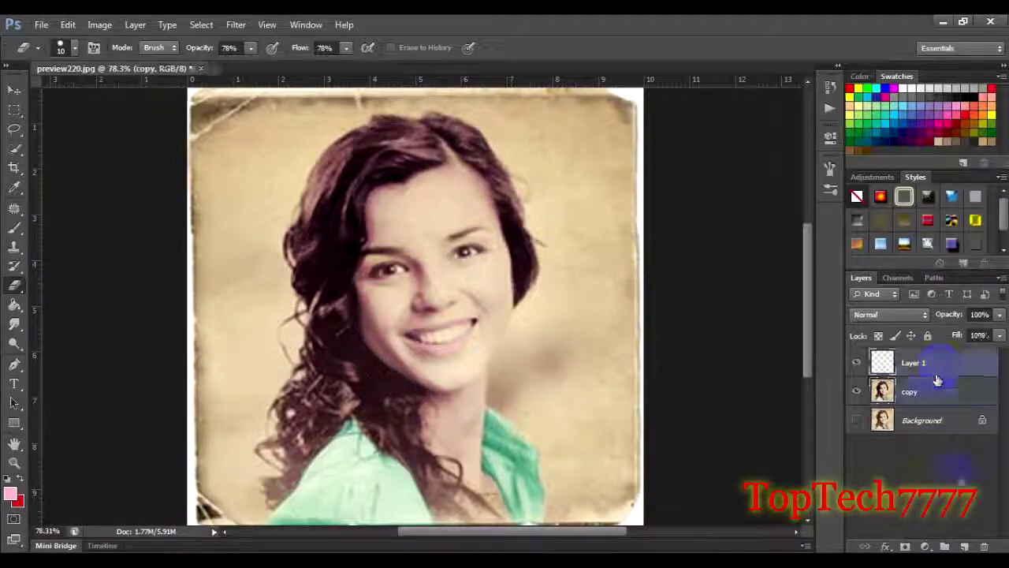
click(967, 545)
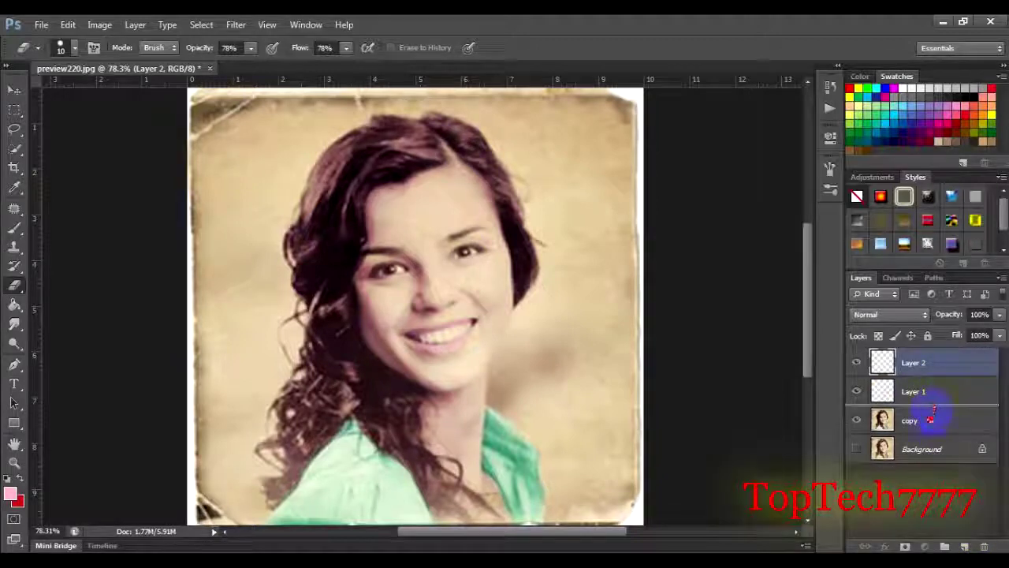
drag(939, 367, 924, 426)
text(Ba)
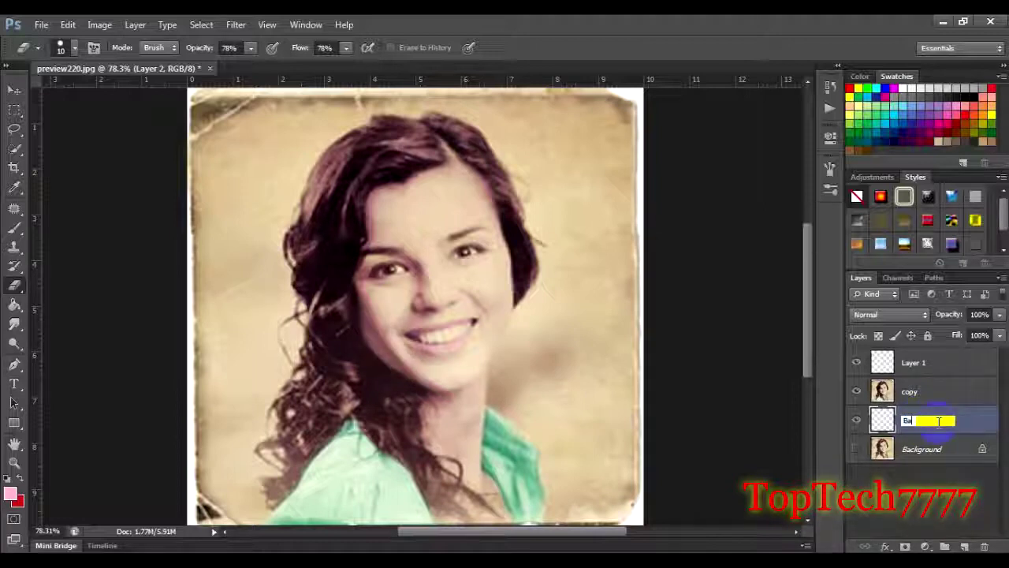
text(ck)
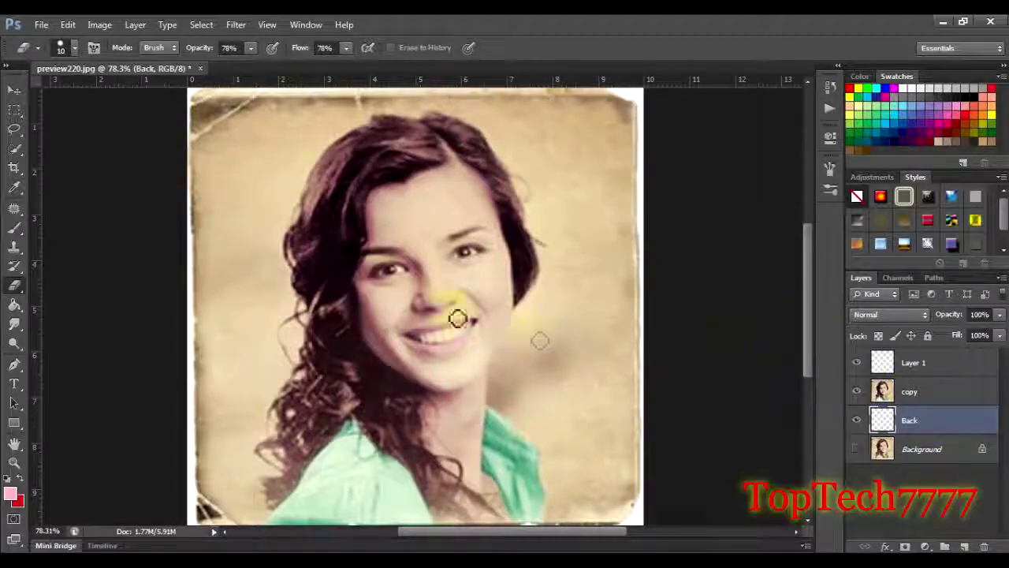
scroll(442, 299, down, 2)
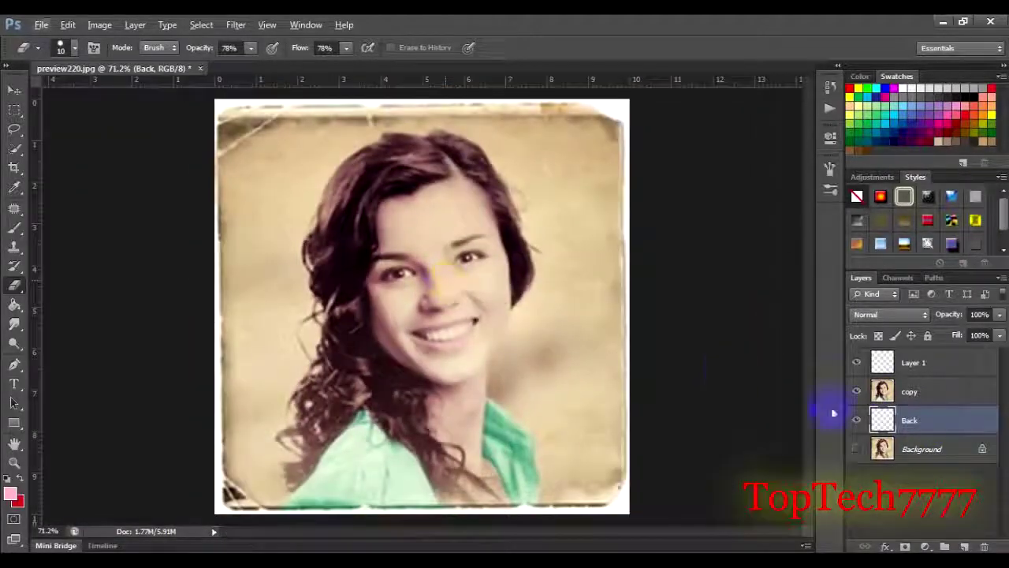
- Bring up the Open dialog and browse the desktop images
click(41, 26)
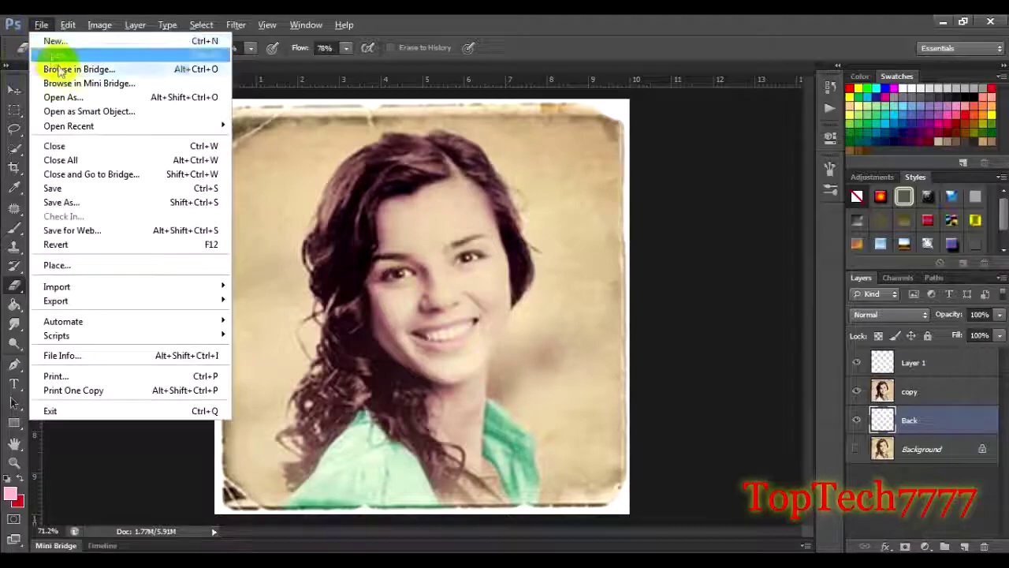
click(48, 54)
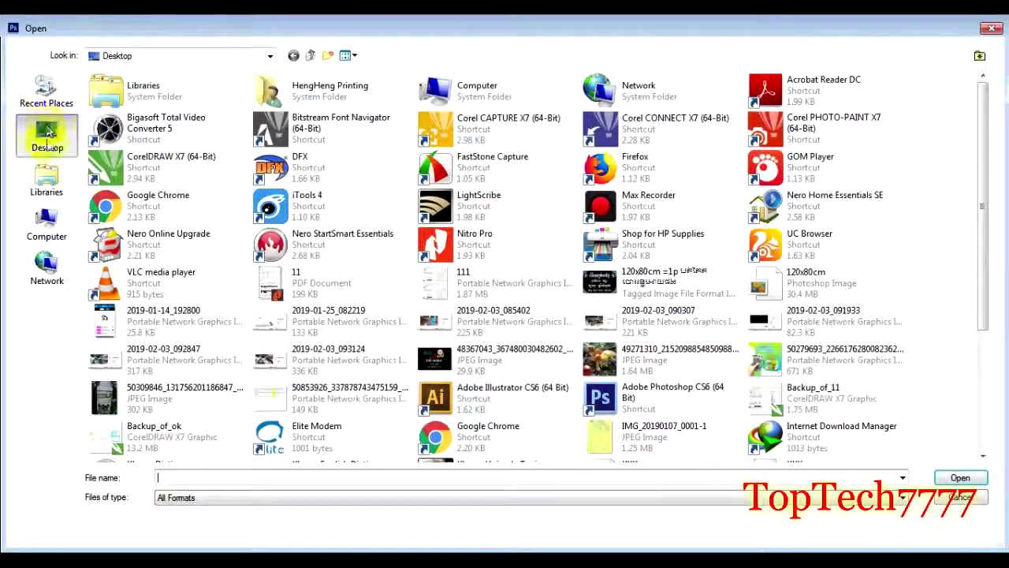
click(596, 361)
scroll(599, 356, down, 3)
click(268, 328)
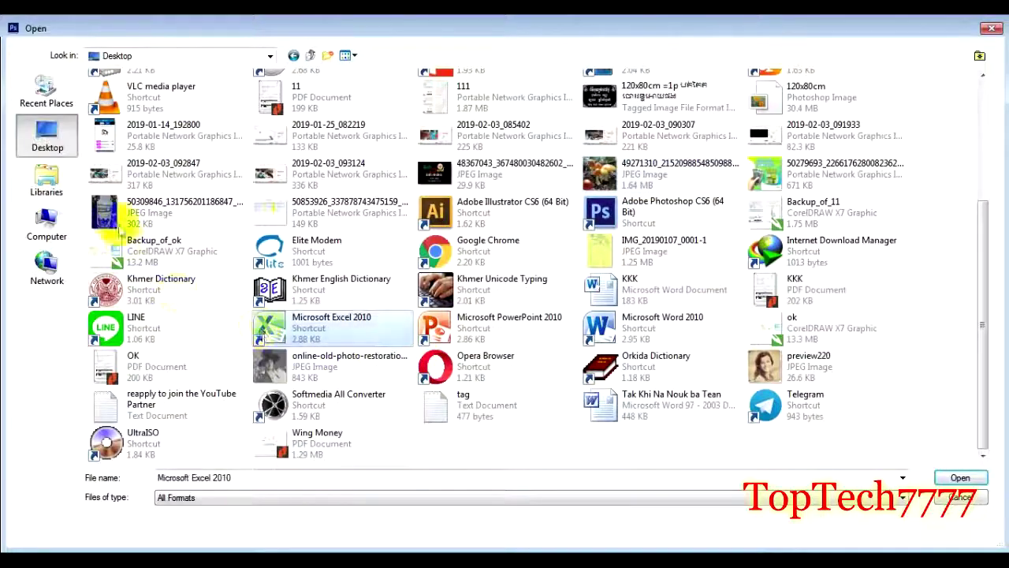
click(118, 224)
scroll(398, 229, up, 3)
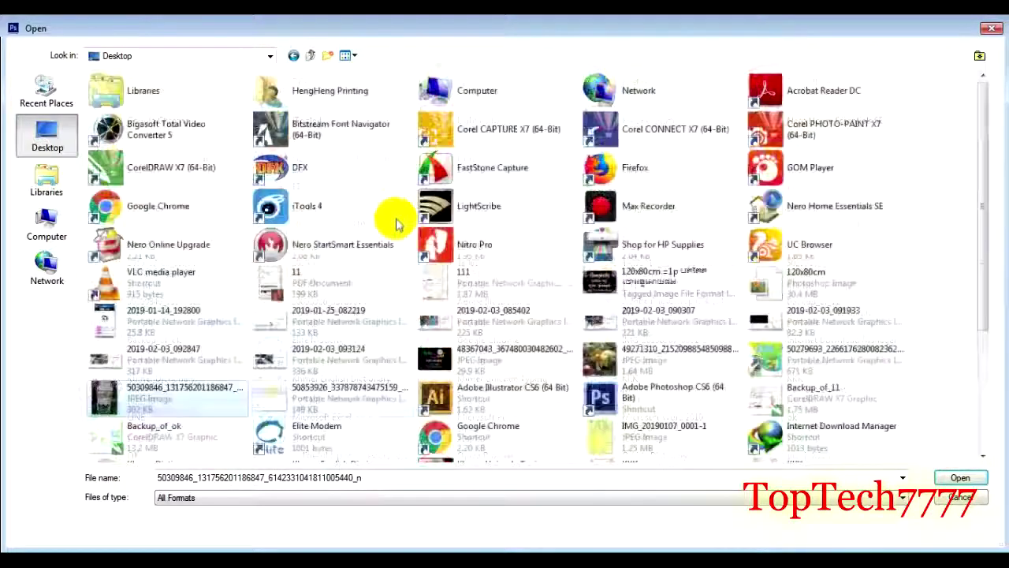
- Open the blurred grape-leaves photo from the image folder in D:\Upload
click(47, 231)
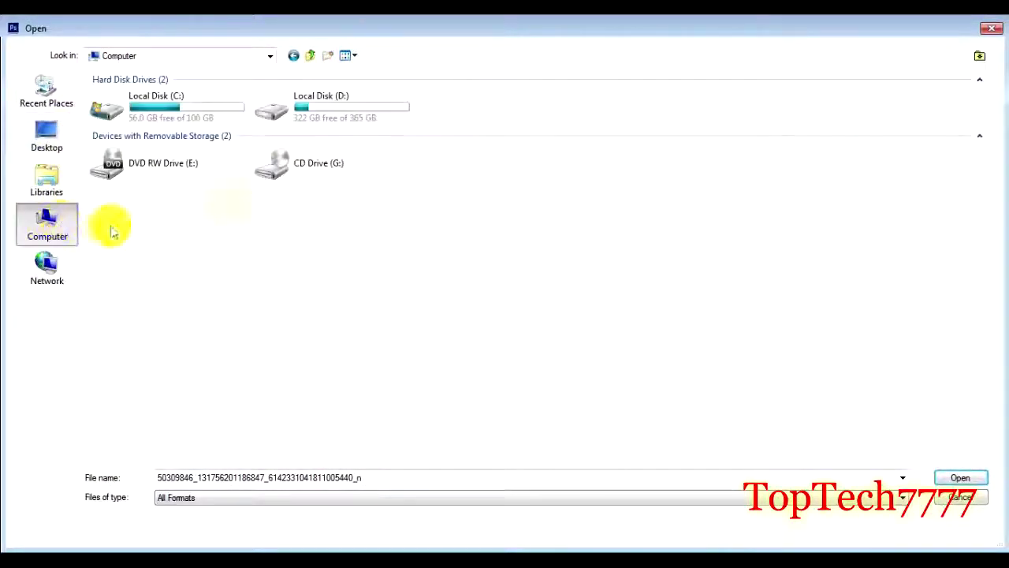
double_click(301, 107)
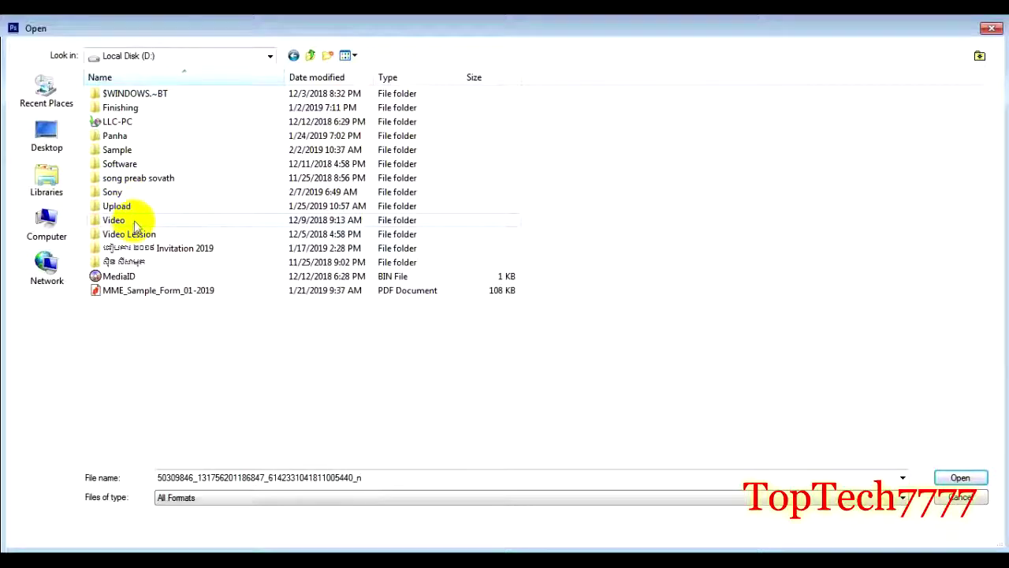
click(132, 210)
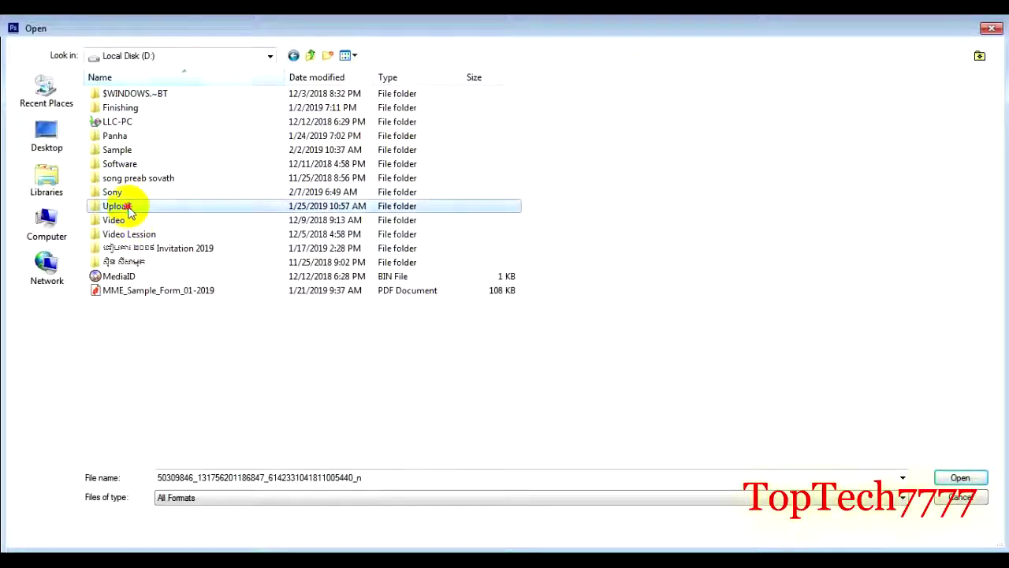
double_click(129, 209)
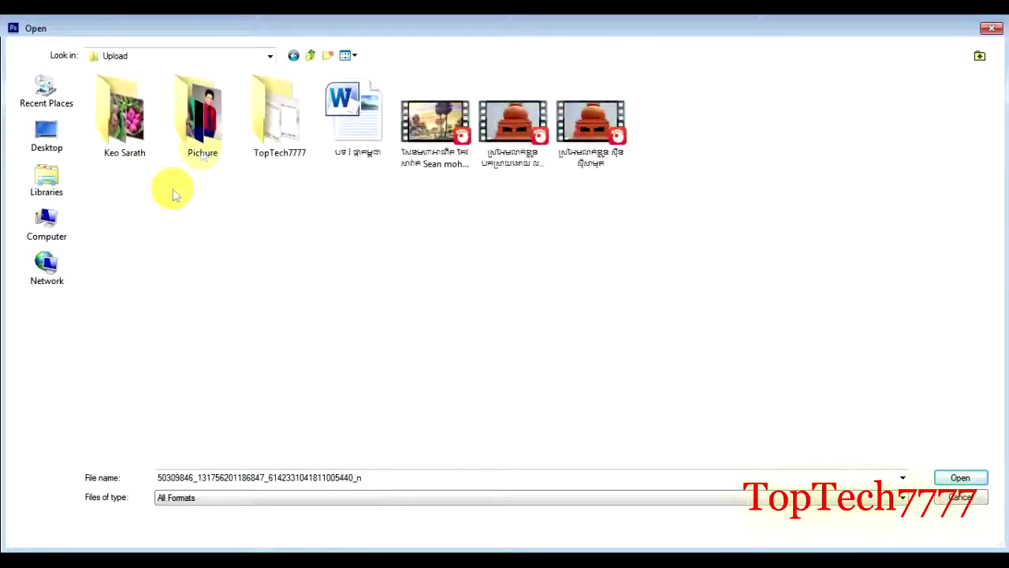
double_click(126, 105)
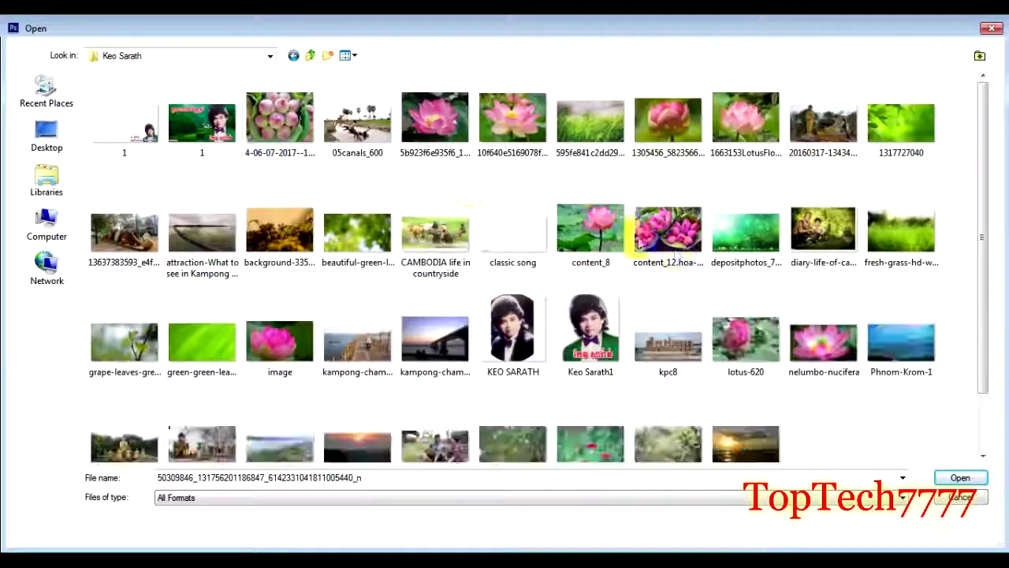
click(591, 228)
scroll(597, 272, down, 1)
click(280, 272)
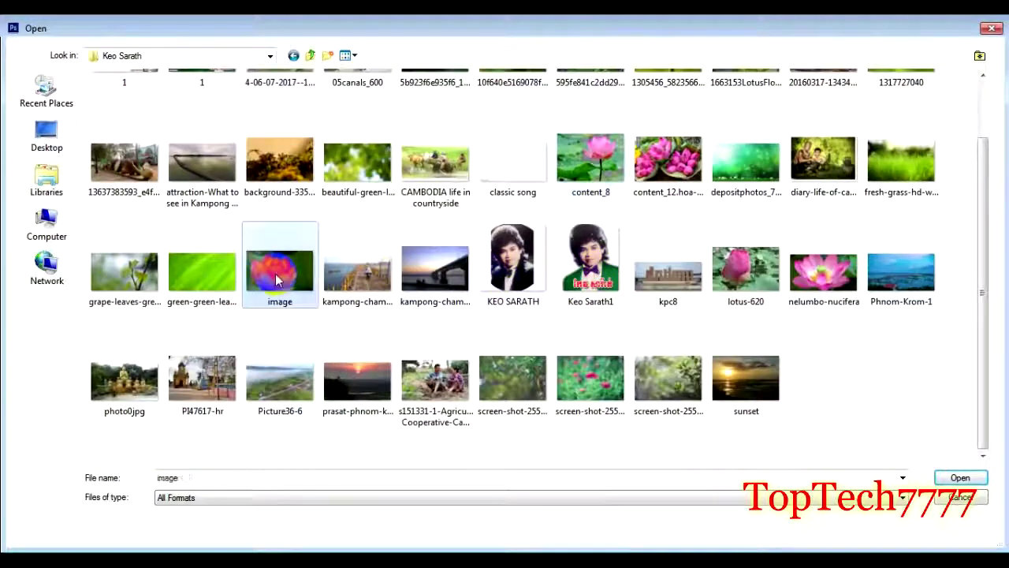
click(201, 272)
click(126, 284)
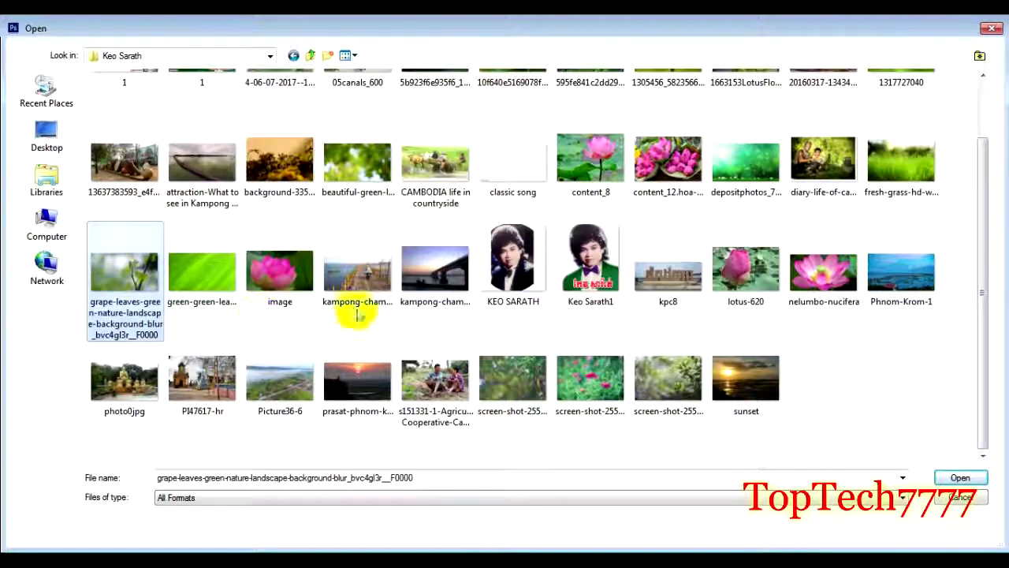
click(950, 479)
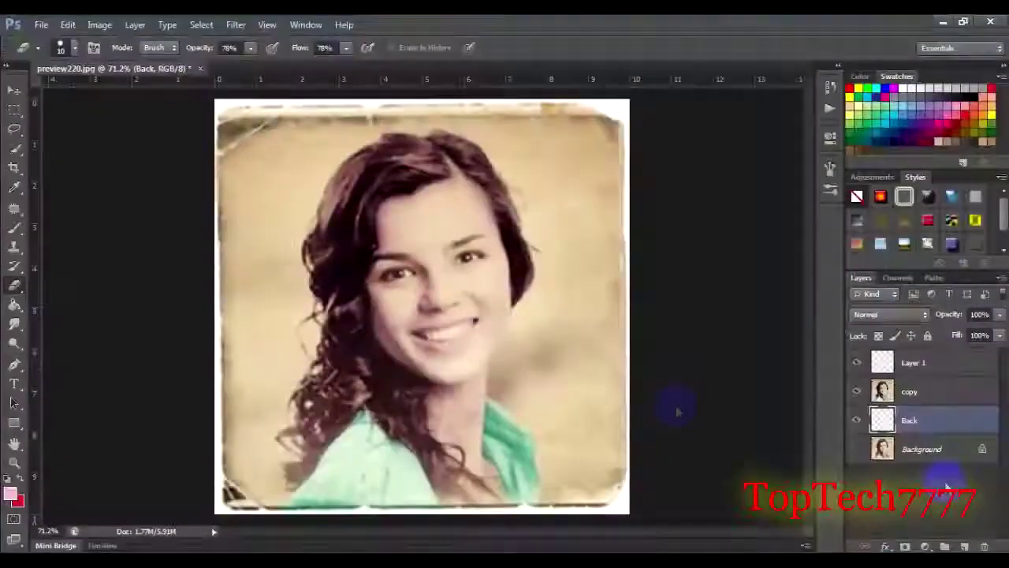
- Select all of the leaves image and drag it onto the portrait canvas with the Move tool
scroll(441, 341, down, 3)
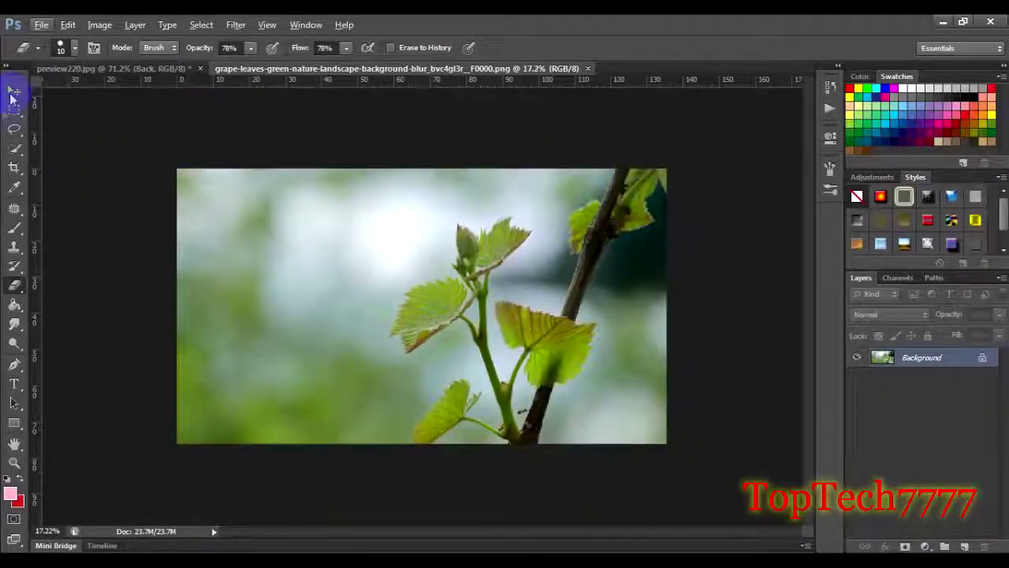
click(13, 92)
key(ctrl+a)
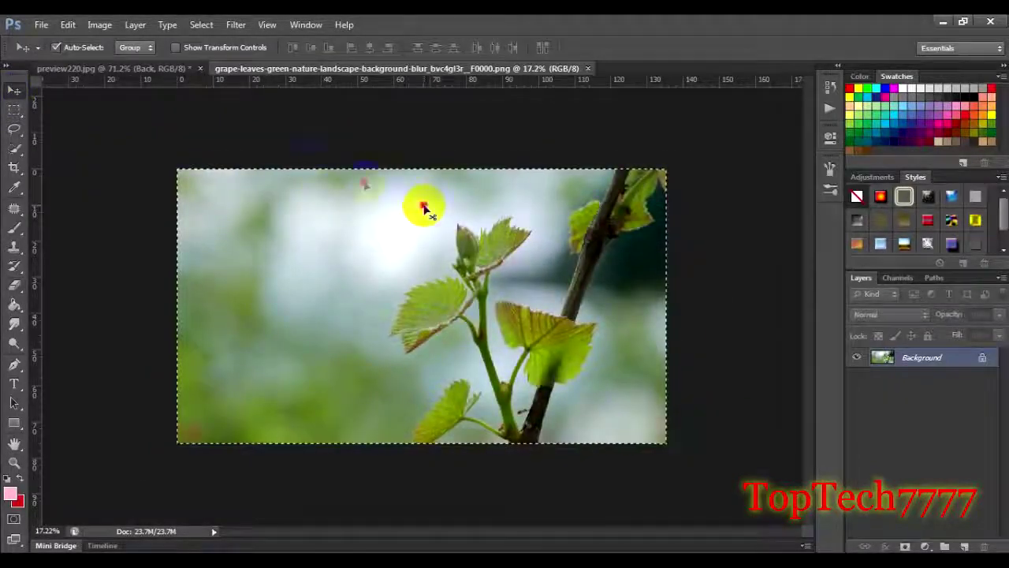
drag(423, 207, 496, 255)
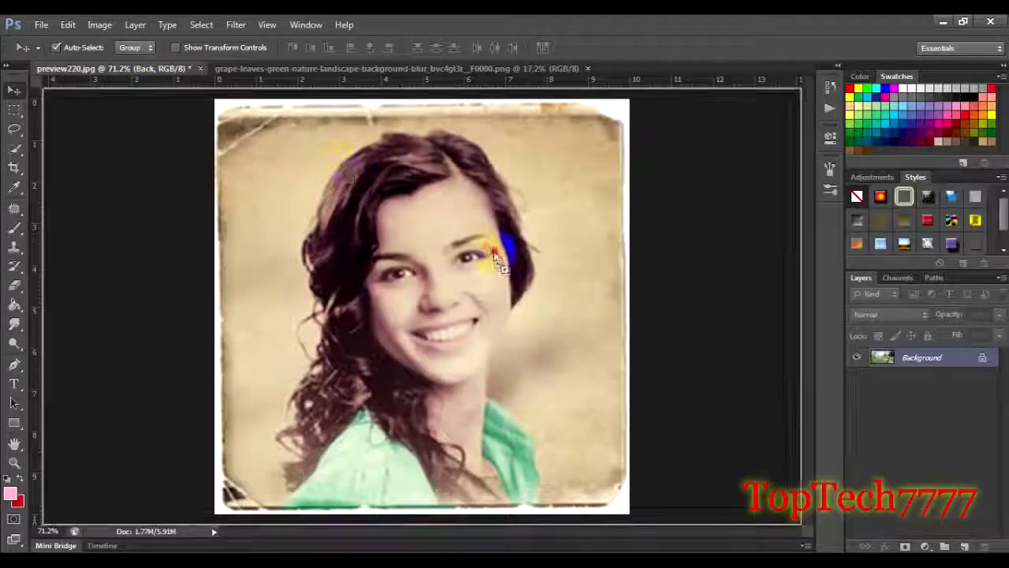
drag(495, 254, 395, 164)
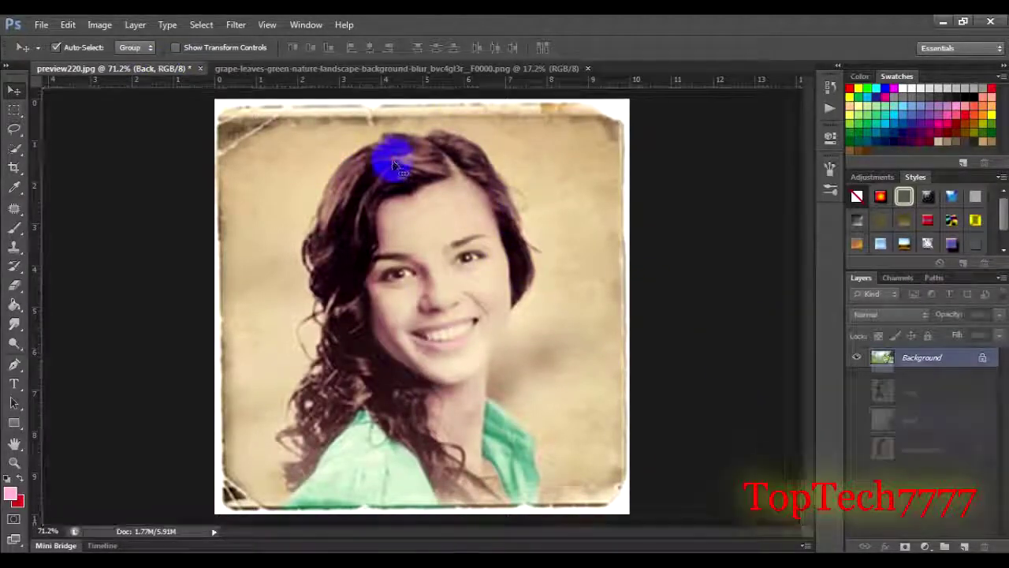
- Toggle the Back layer's visibility to check the leaves beneath the portrait copy
click(931, 426)
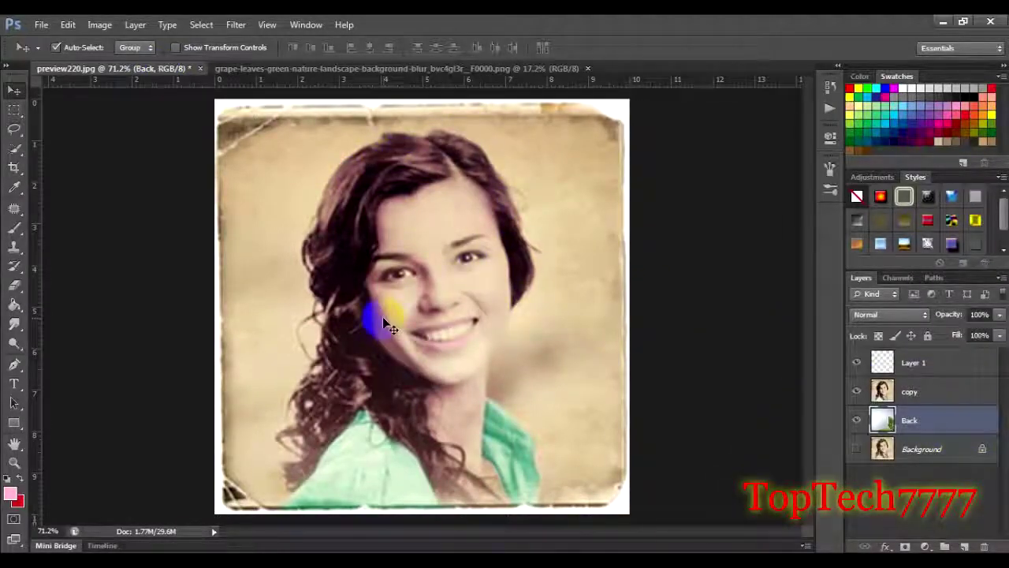
scroll(384, 319, down, 3)
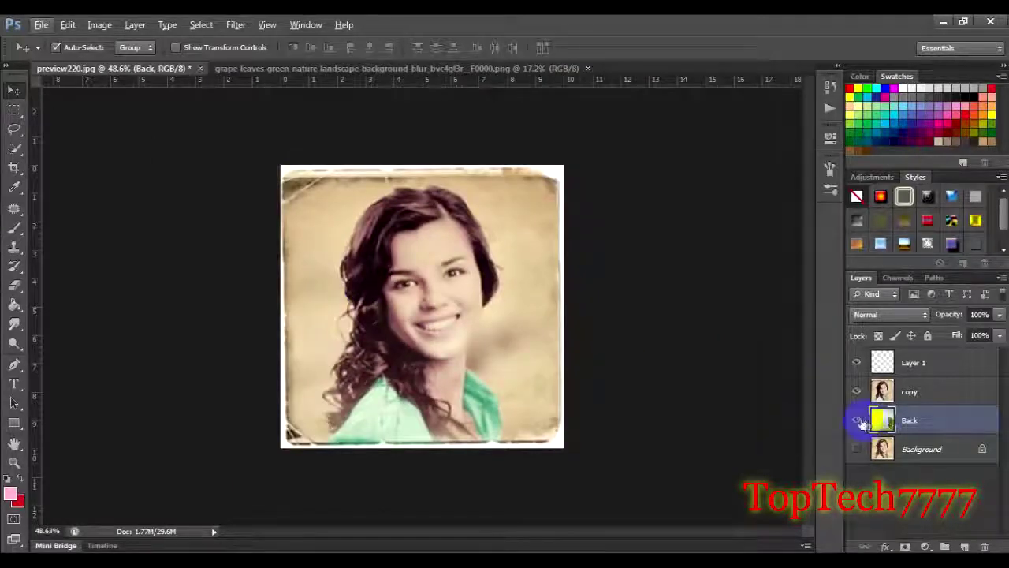
click(858, 421)
click(861, 422)
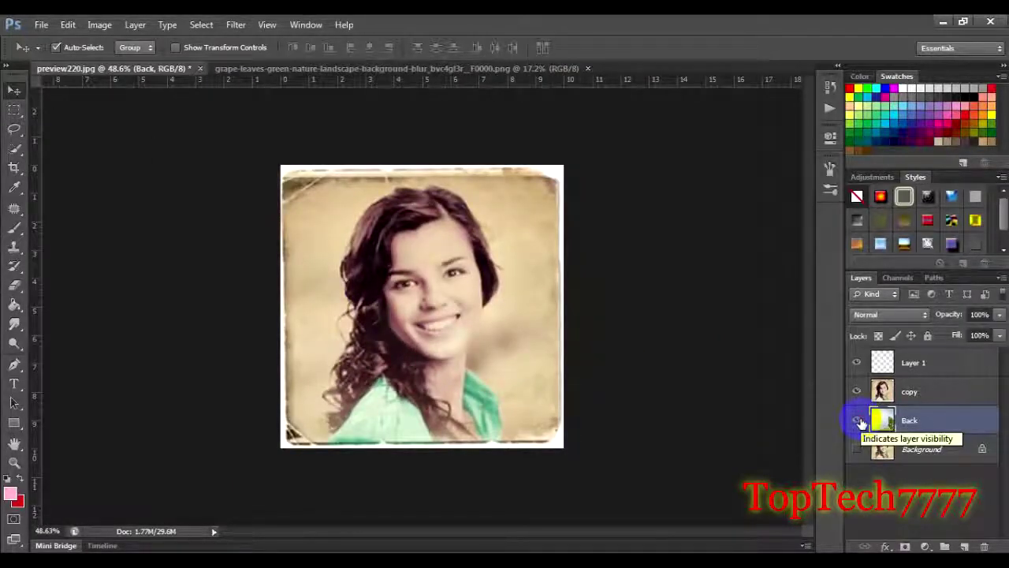
click(861, 423)
scroll(597, 417, down, 3)
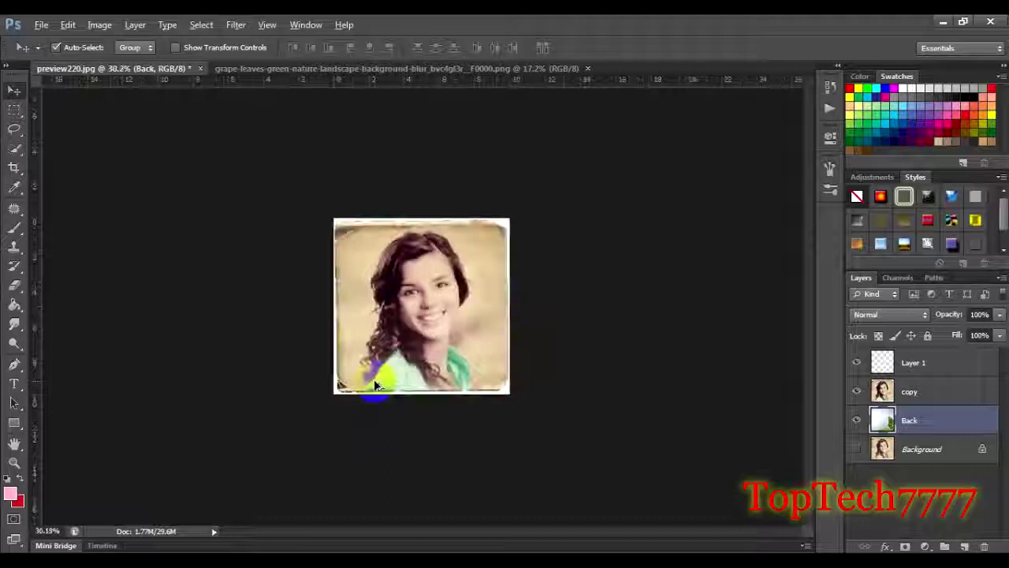
scroll(375, 386, down, 2)
- Free-transform the grape-leaves layer down to about 38%, shift it left around the portrait, and commit
key(ctrl+t)
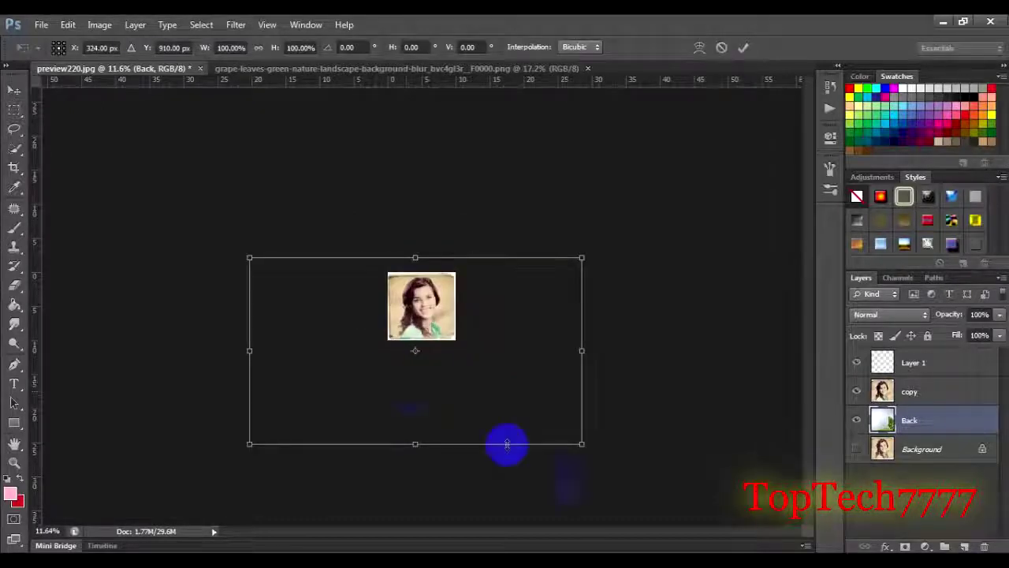
drag(581, 444, 443, 366)
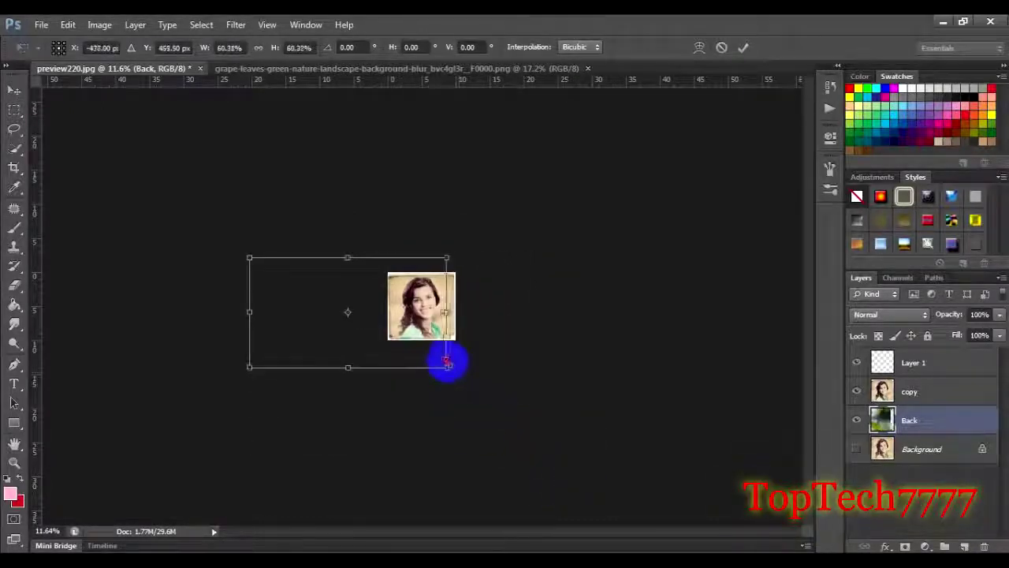
drag(251, 368, 394, 309)
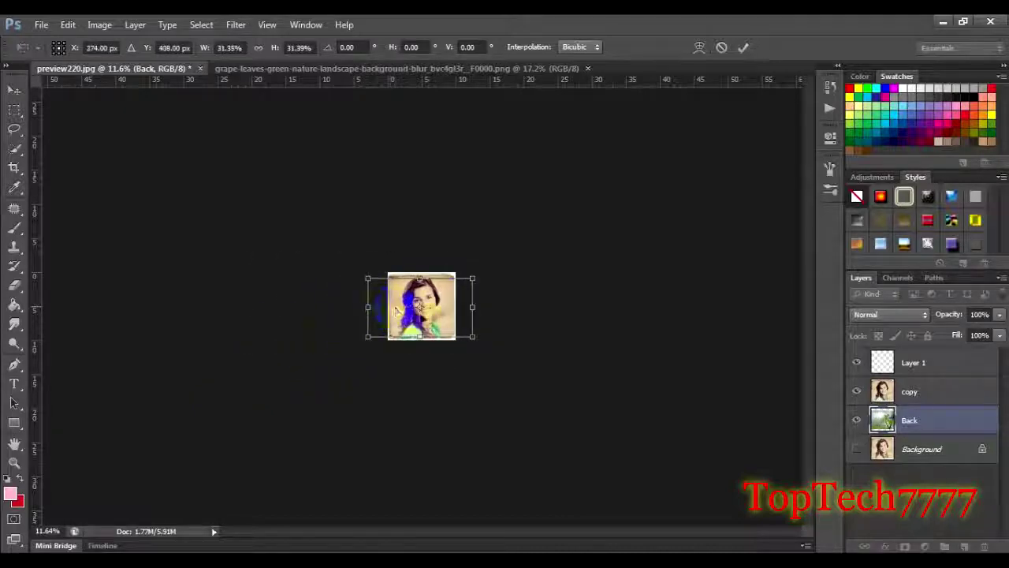
key(ctrl+plus)
drag(581, 405, 598, 420)
drag(537, 393, 590, 426)
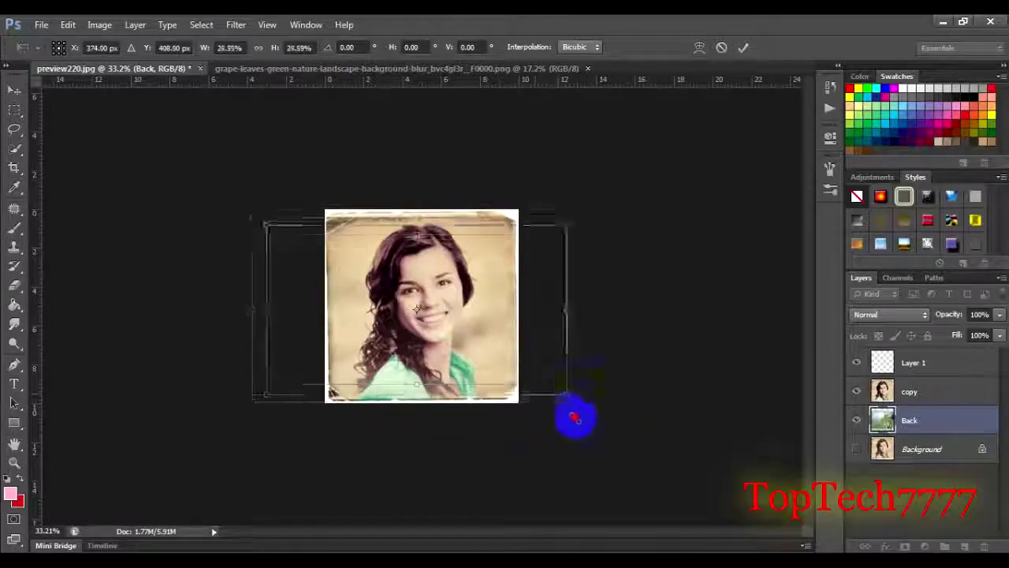
drag(559, 316, 487, 313)
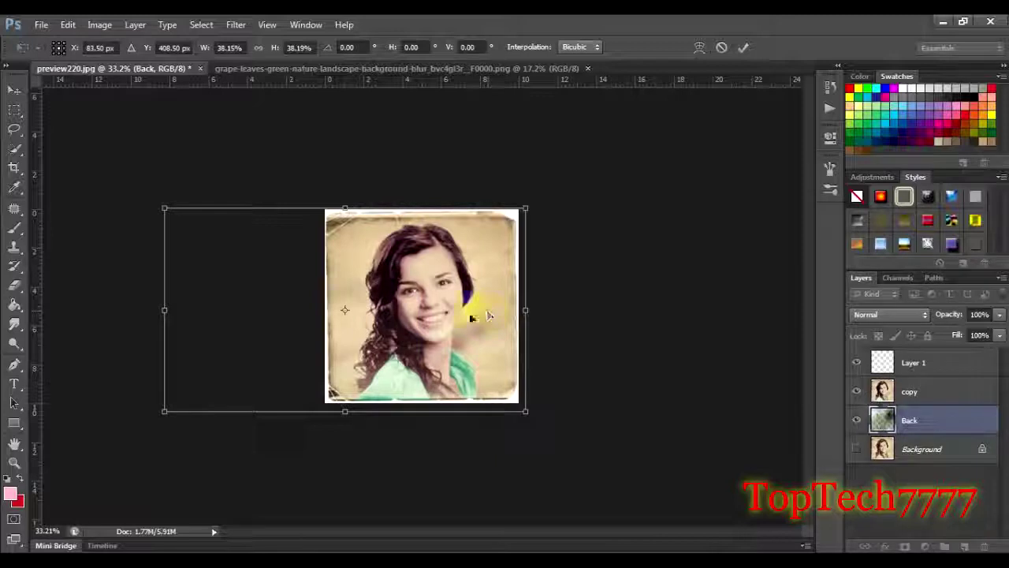
key(Return)
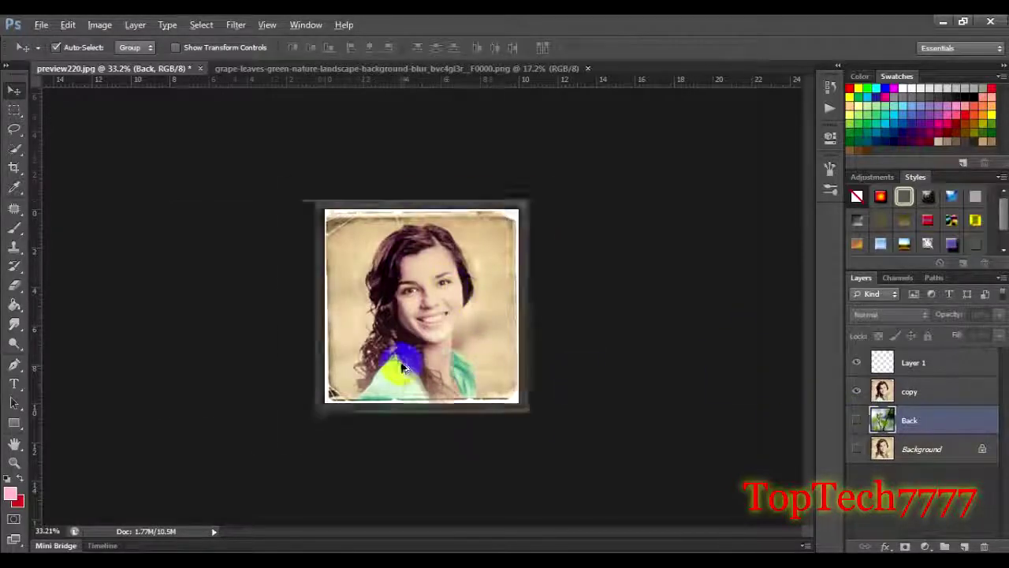
scroll(582, 376, up, 2)
scroll(389, 354, up, 3)
- Make the copy layer active and select the standard Pen Tool
click(923, 391)
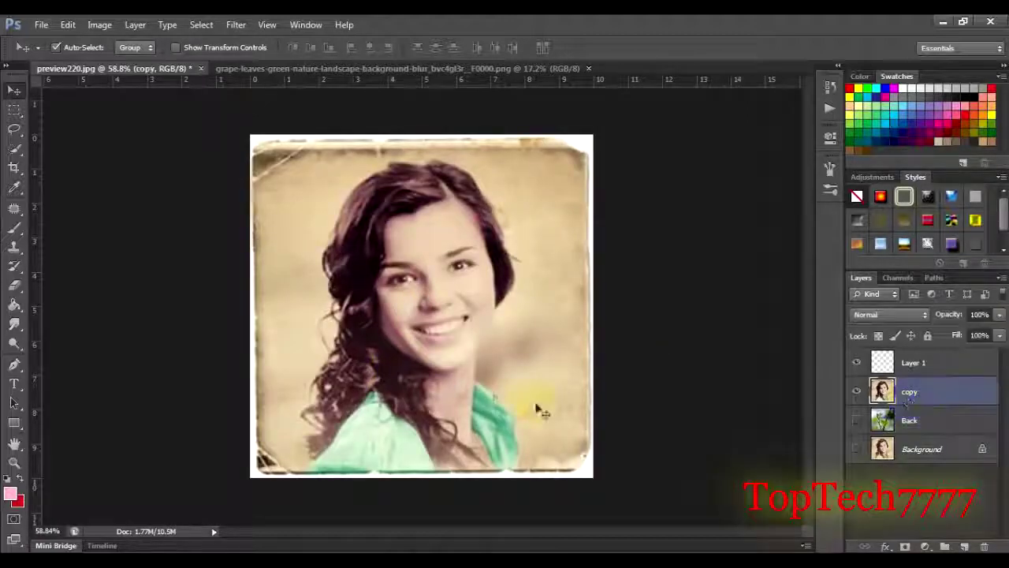
scroll(327, 302, up, 1)
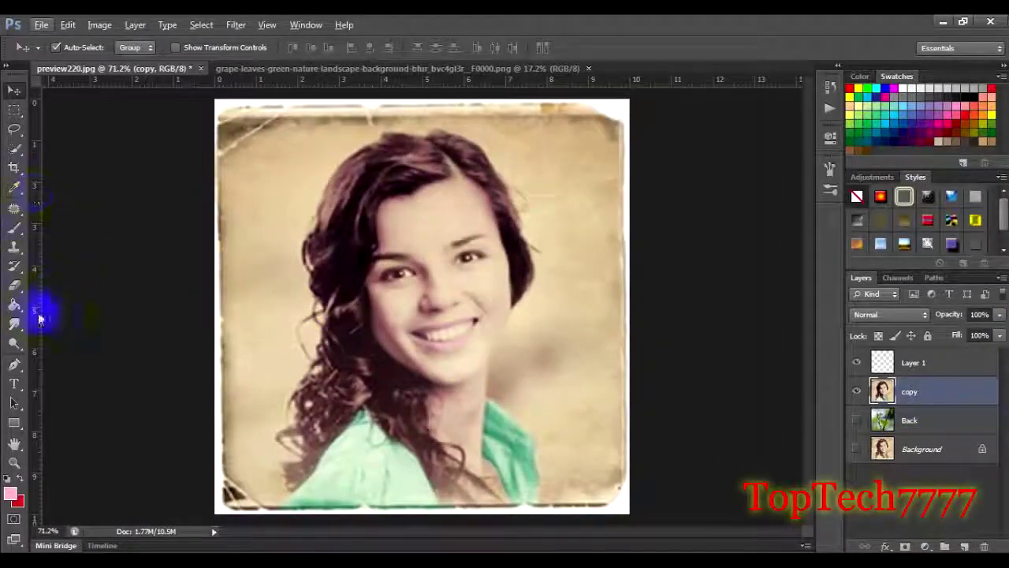
click(13, 147)
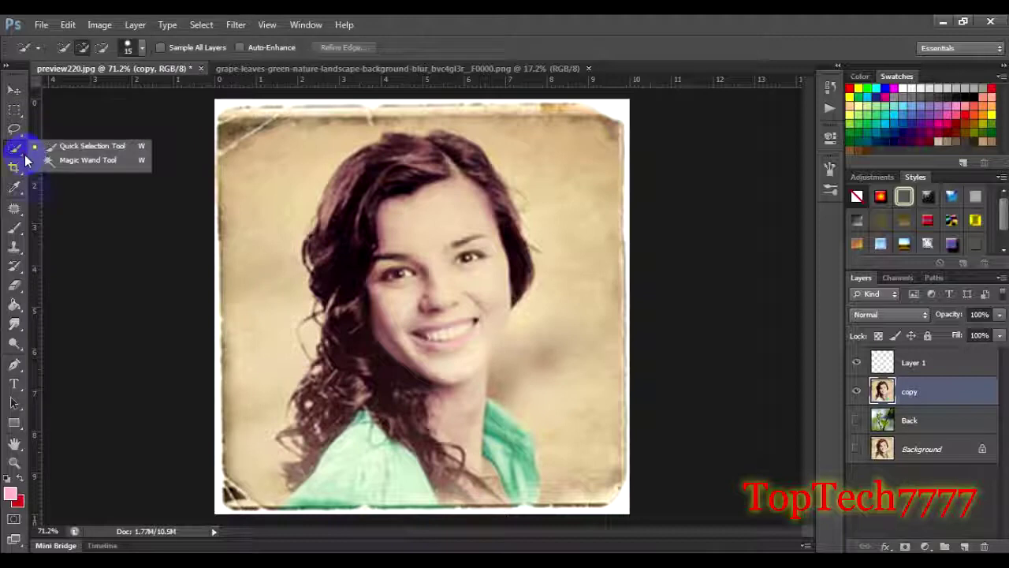
click(28, 369)
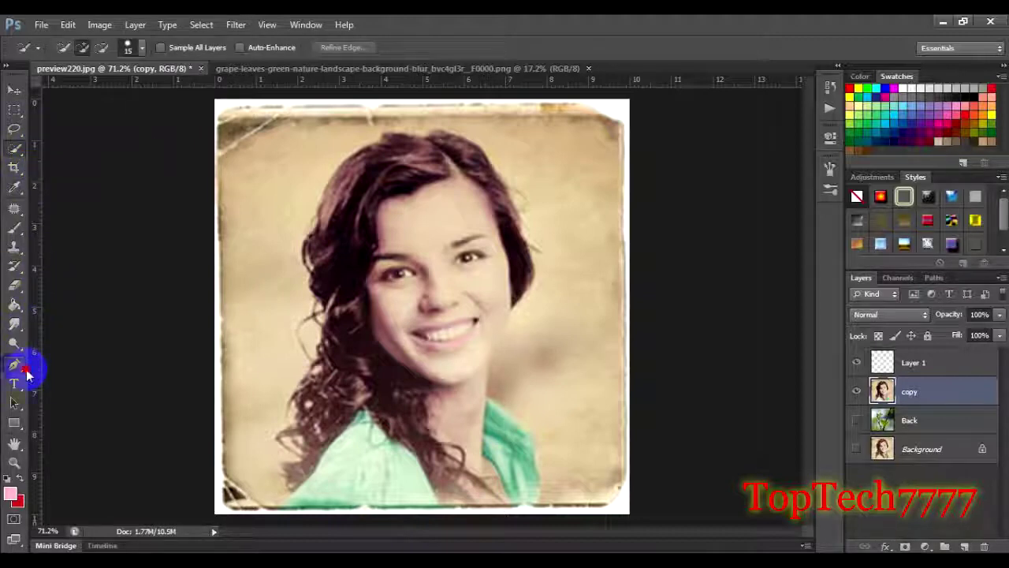
click(26, 369)
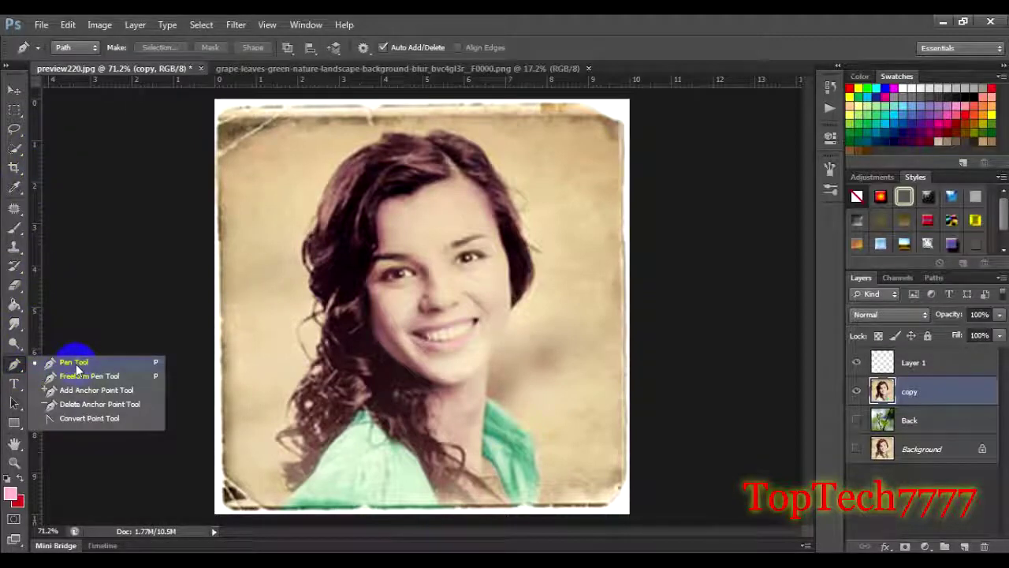
click(75, 364)
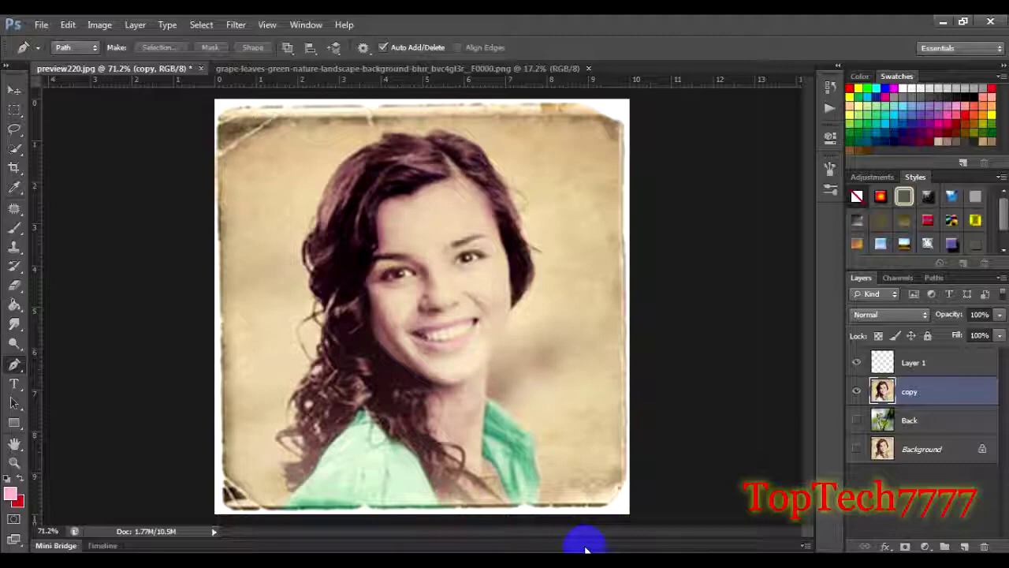
- Place pen anchors from the bottom of her left shoulder up onto the hair outline
scroll(342, 466, up, 2)
scroll(316, 484, up, 2)
scroll(363, 472, up, 1)
scroll(363, 471, down, 5)
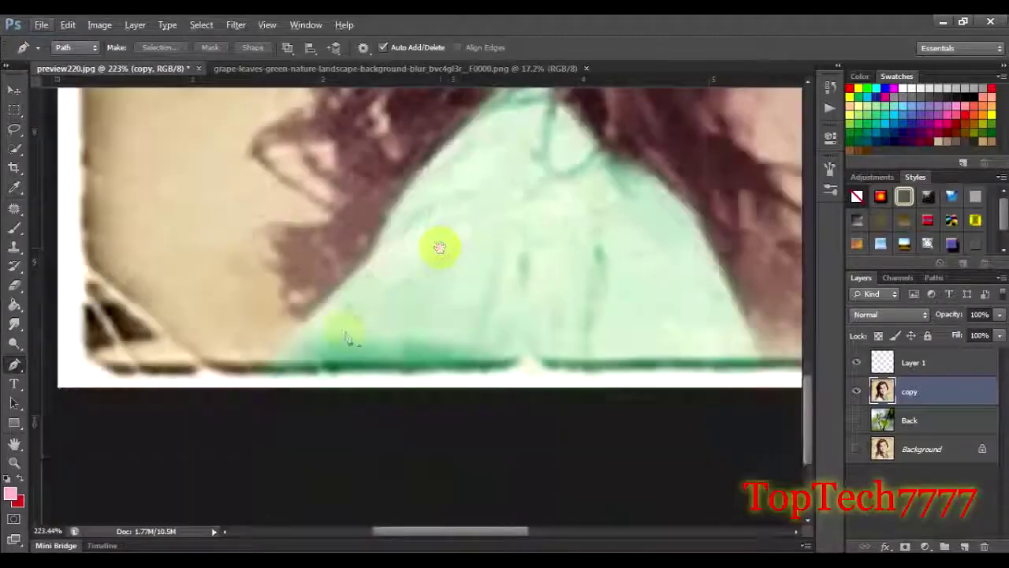
click(269, 364)
click(302, 325)
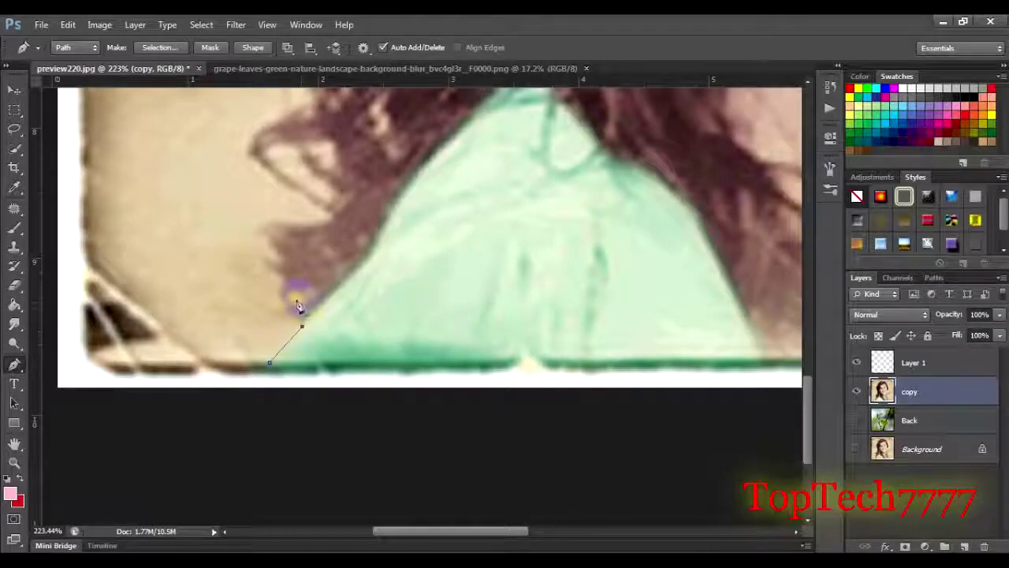
drag(284, 278, 275, 247)
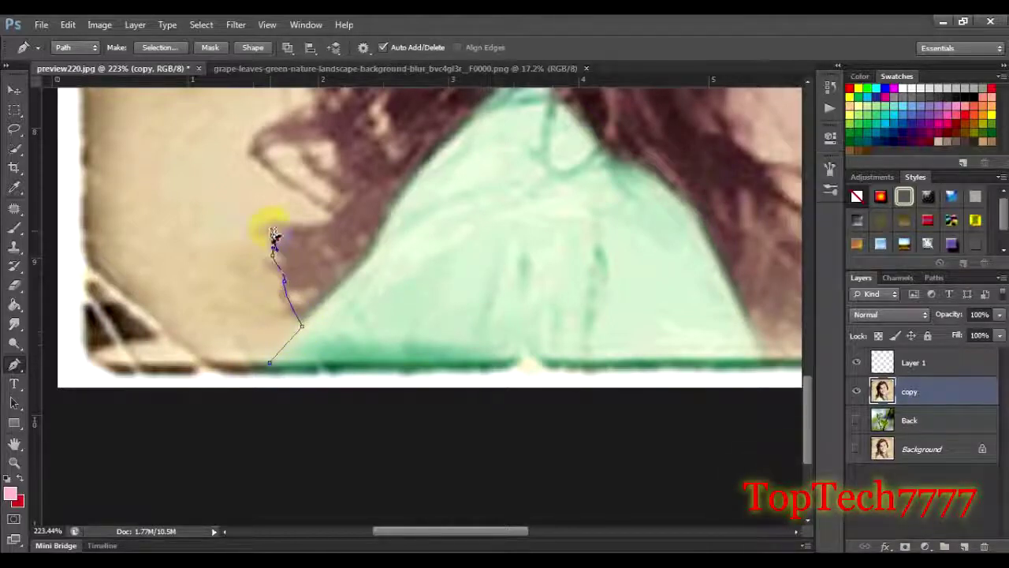
click(320, 106)
- Continue the pen path over the hair and down its edge toward her cheek
scroll(337, 110, up, 5)
drag(308, 280, 319, 269)
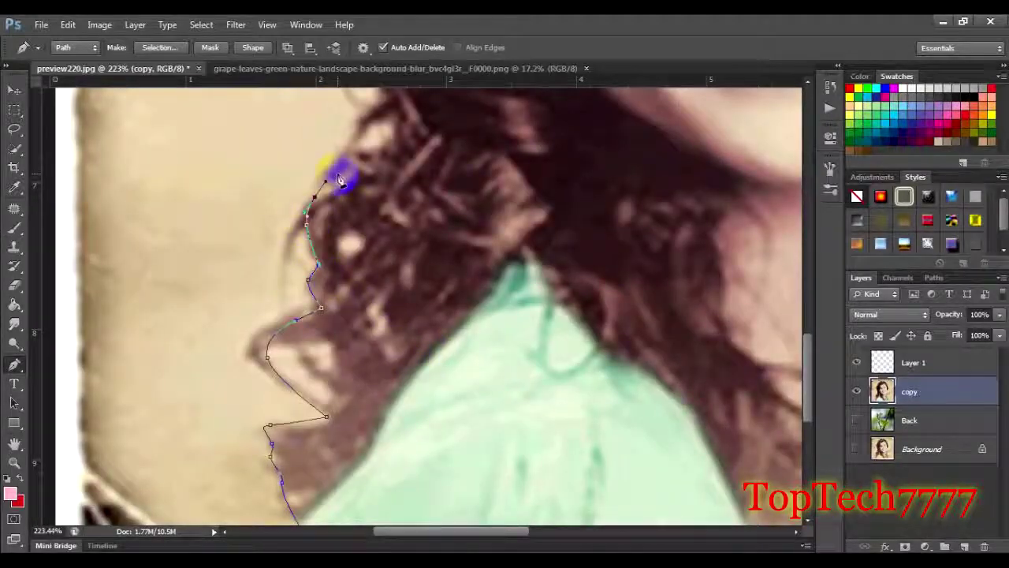
scroll(338, 177, up, 3)
scroll(541, 219, up, 1)
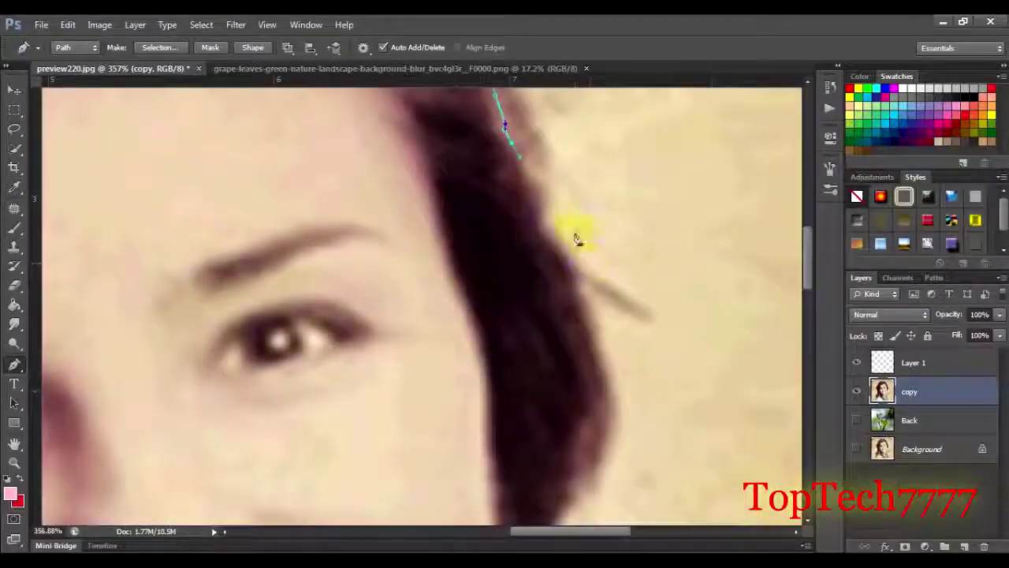
drag(550, 233, 596, 382)
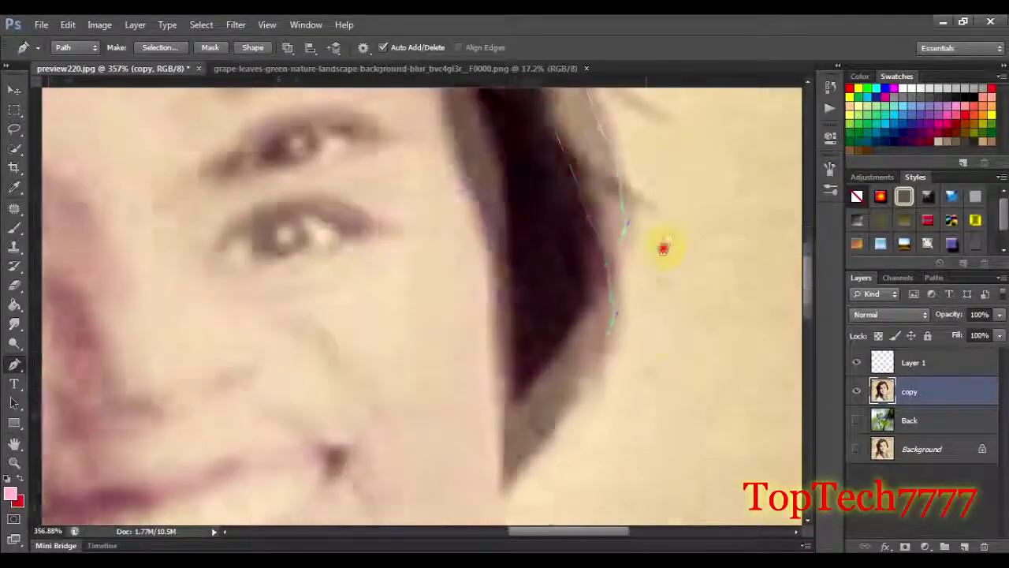
drag(625, 448, 623, 272)
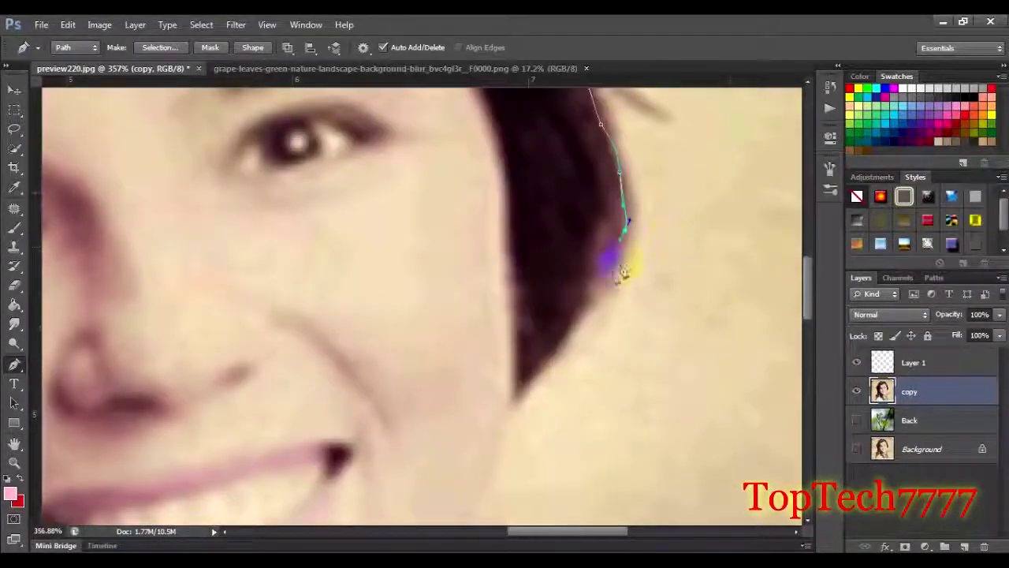
drag(595, 308, 562, 347)
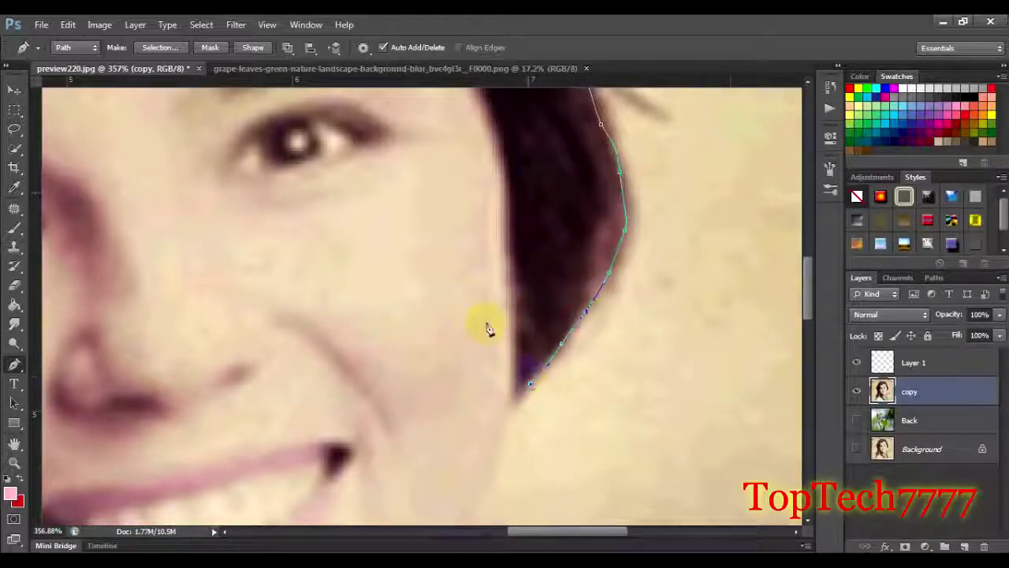
scroll(392, 213, down, 3)
scroll(428, 334, down, 2)
scroll(447, 326, up, 3)
- Add a curved anchor on the cheek below the hair tip, undoing a misplaced adjustment
scroll(459, 274, up, 2)
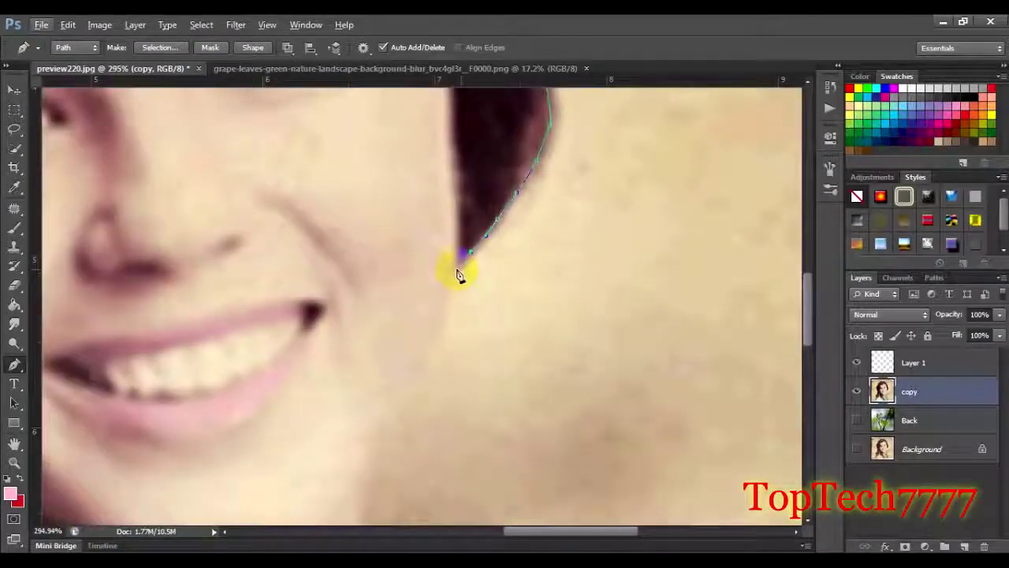
drag(424, 382, 406, 410)
scroll(529, 252, down, 3)
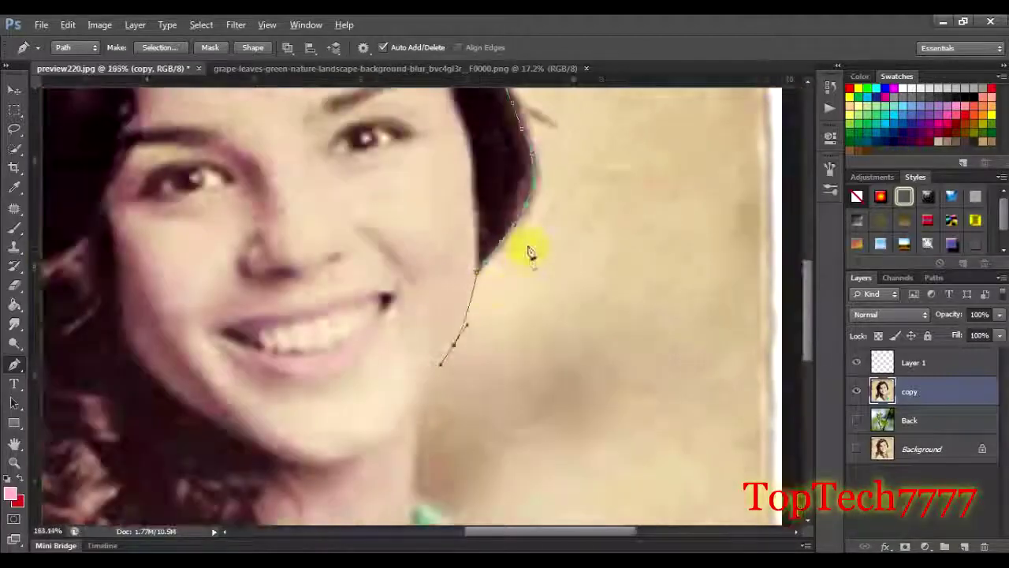
scroll(458, 378, up, 1)
scroll(454, 370, down, 1)
scroll(455, 363, up, 2)
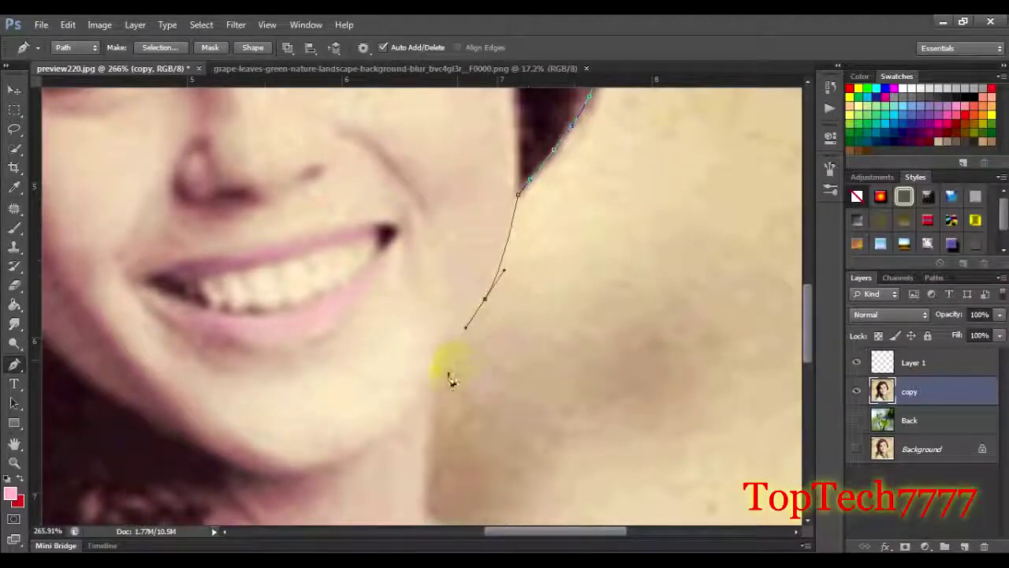
drag(432, 377, 433, 381)
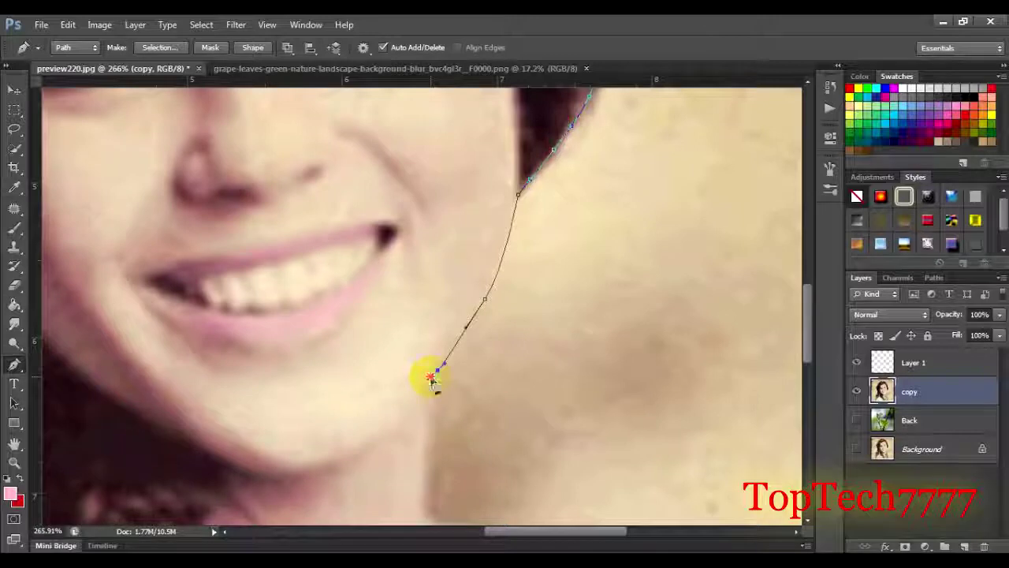
key(ctrl+z)
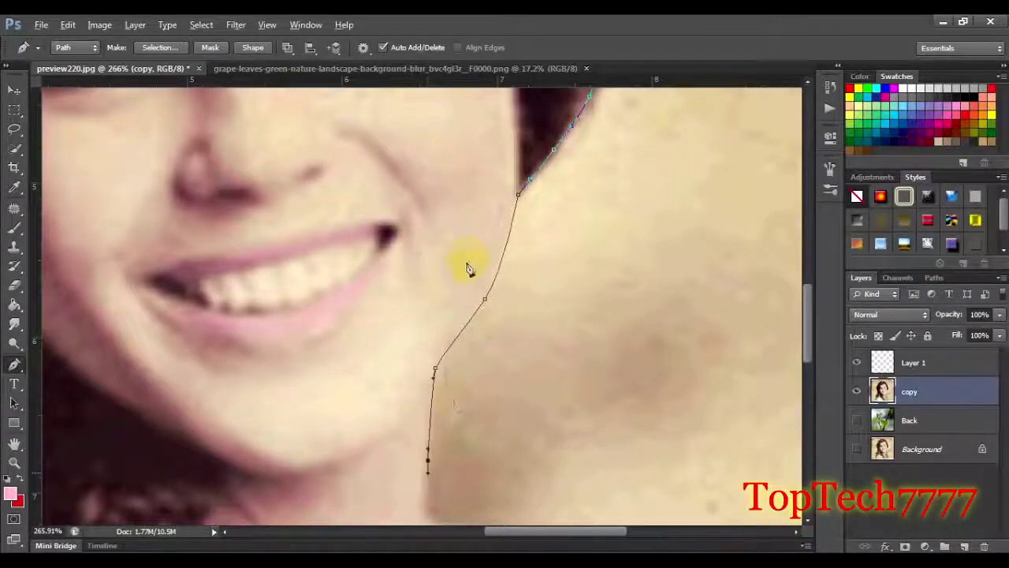
scroll(466, 272, down, 5)
scroll(445, 390, up, 4)
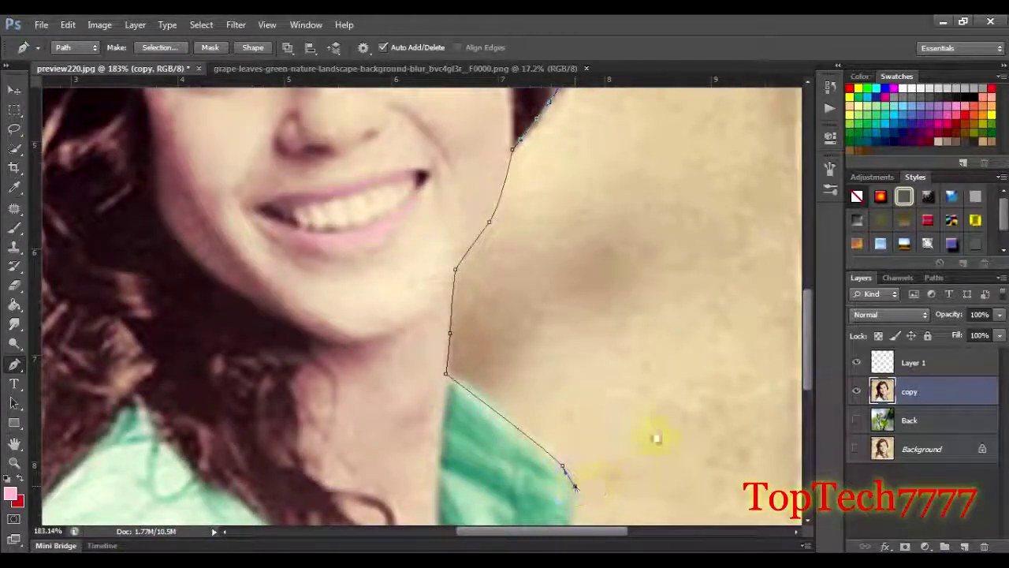
scroll(583, 442, down, 5)
- Trace down the neck and shirt to the bottom edge, then close the path at its start
click(573, 348)
click(585, 404)
click(577, 430)
key(ctrl+z)
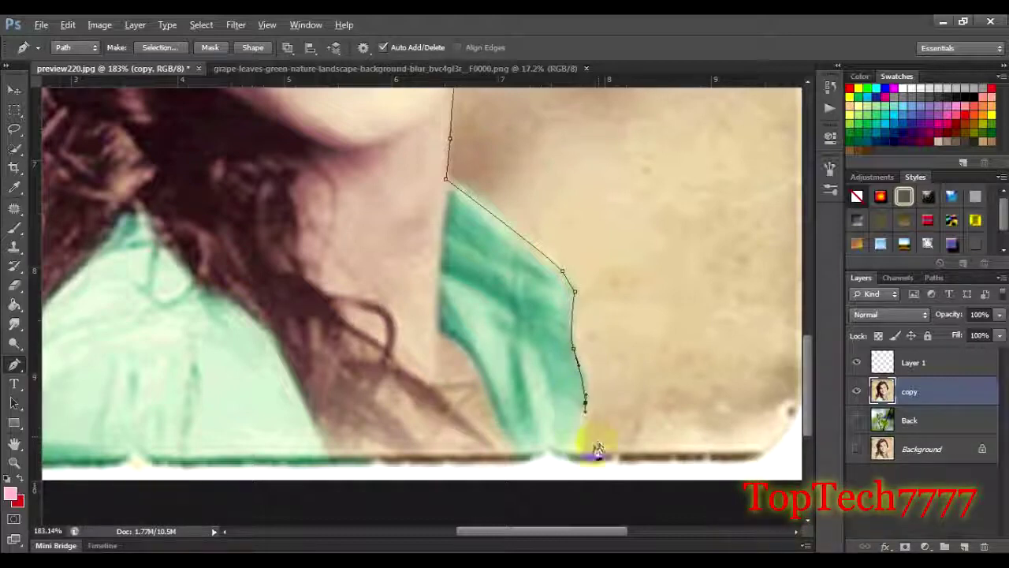
click(585, 451)
scroll(649, 332, up, 3)
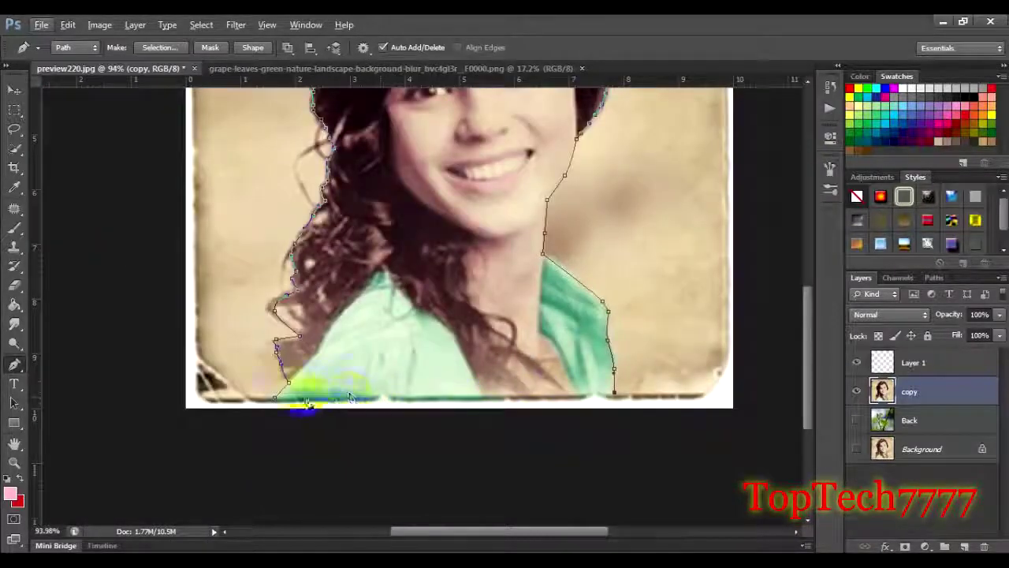
click(278, 405)
scroll(434, 339, up, 2)
scroll(435, 327, down, 2)
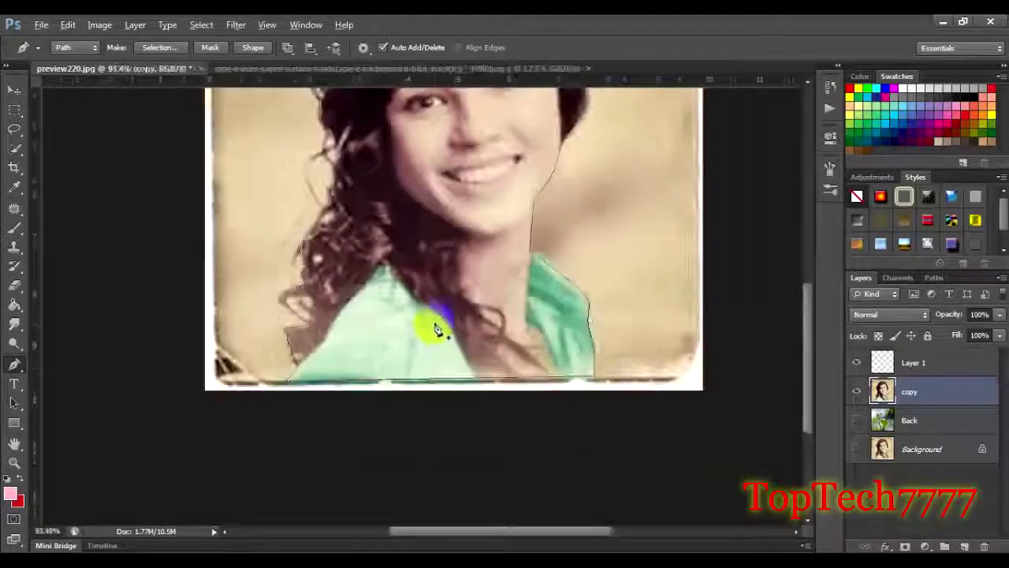
scroll(442, 320, down, 3)
scroll(440, 319, up, 1)
scroll(441, 292, up, 1)
scroll(447, 281, down, 2)
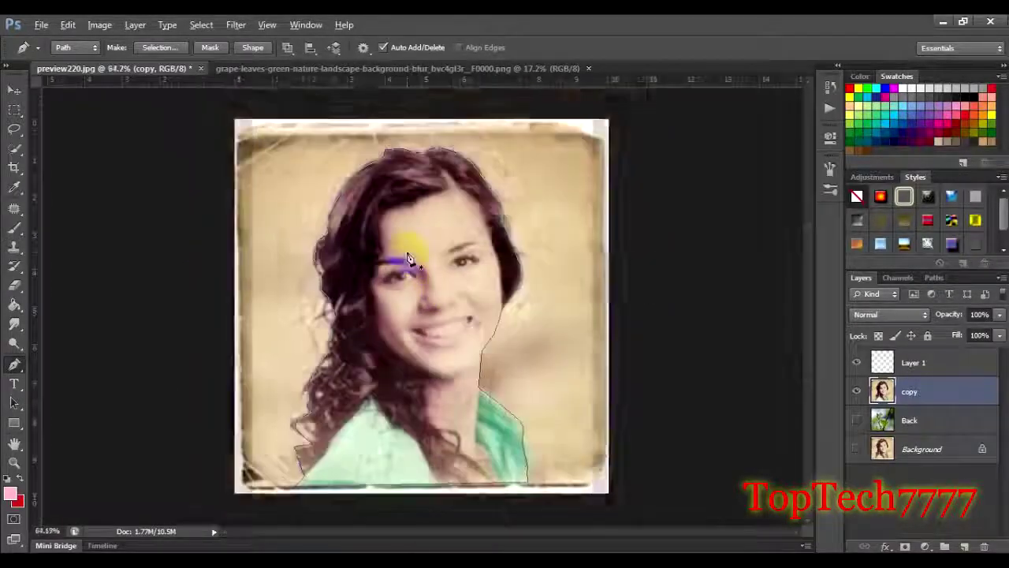
scroll(412, 252, down, 1)
- Make a selection from the path with 1-pixel feather, then invert it to select the background
right_click(394, 210)
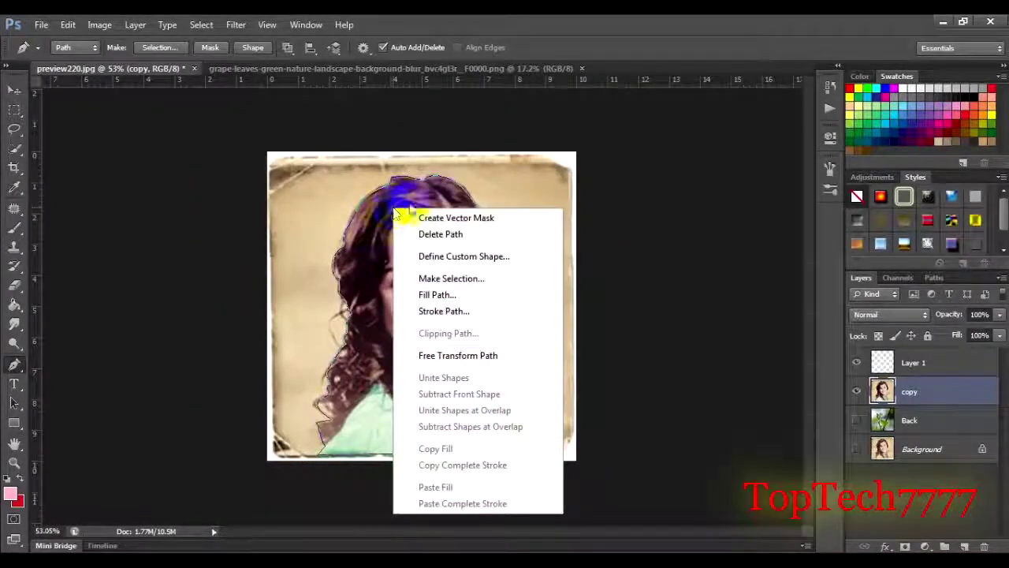
click(453, 278)
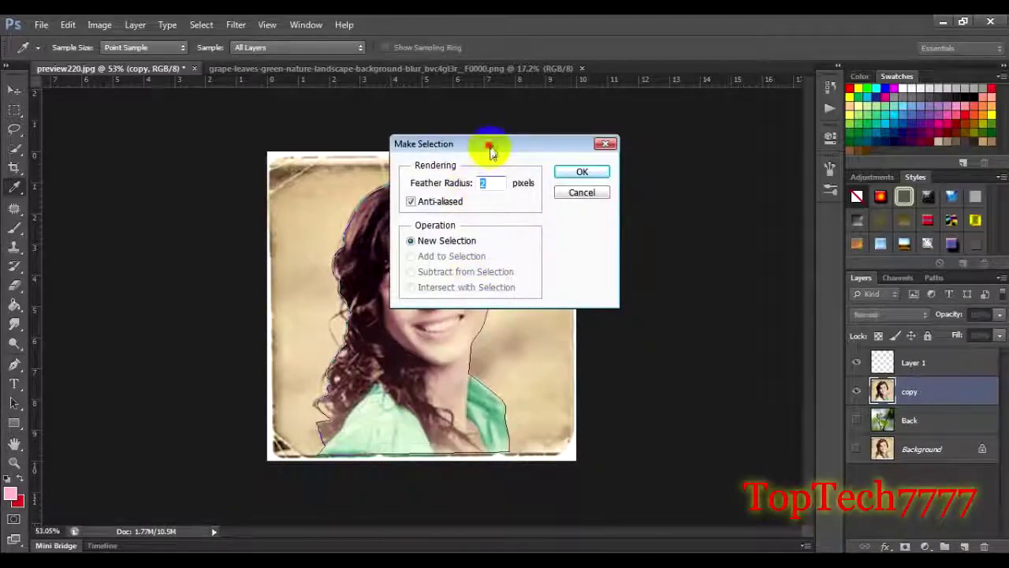
text(1)
click(583, 173)
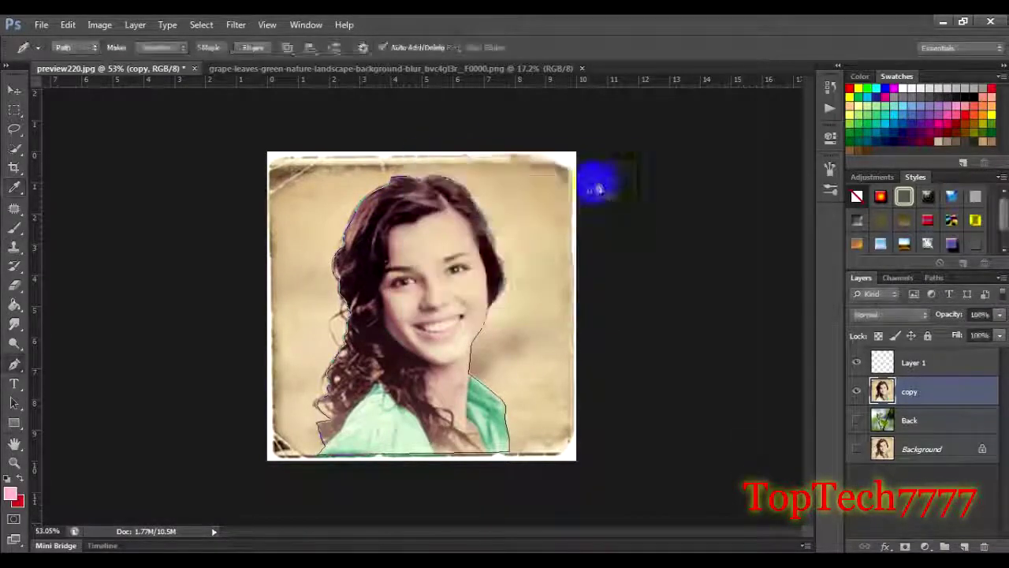
click(204, 28)
click(232, 82)
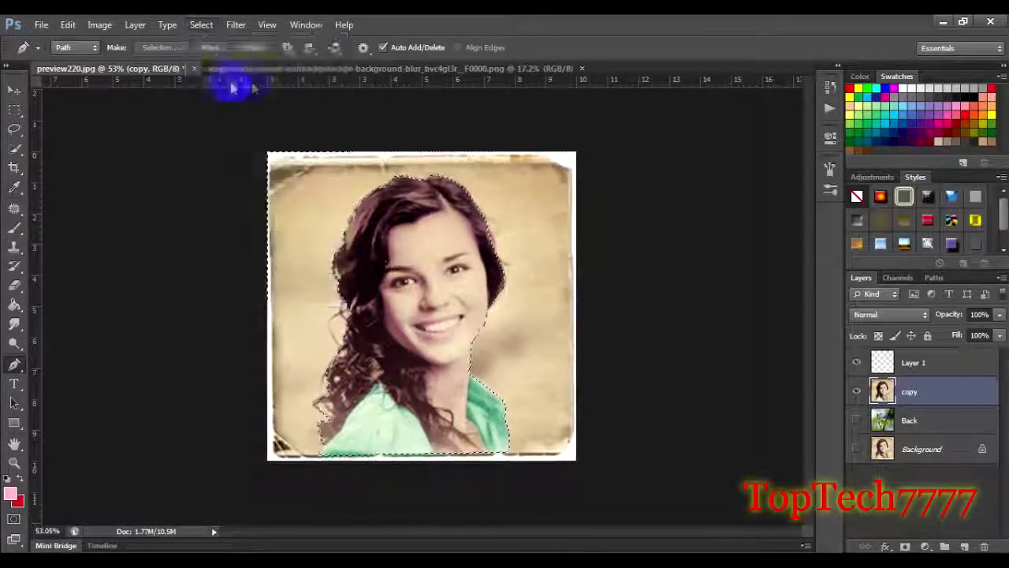
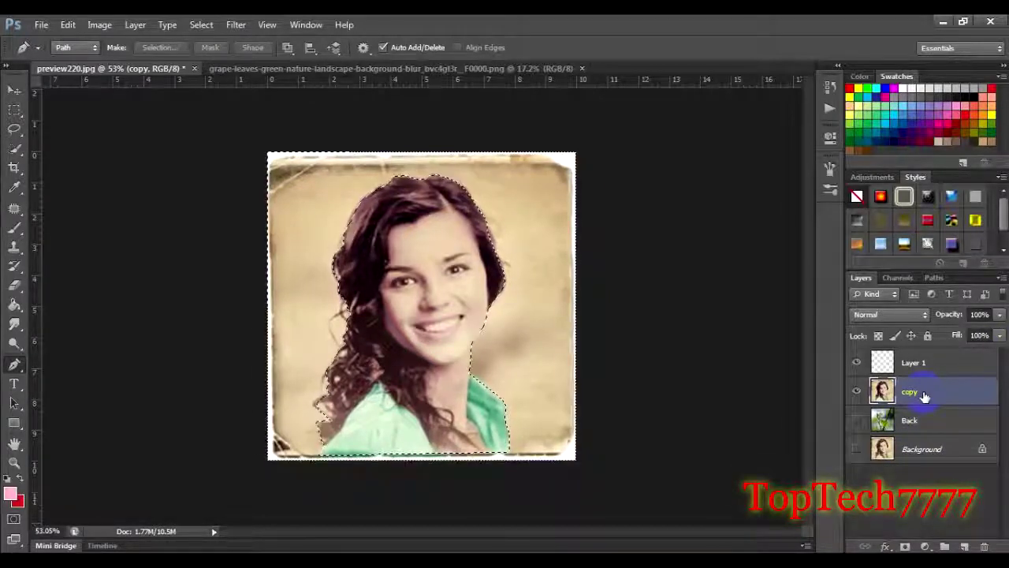
- Delete the background around the woman on the copy layer and deselect
key(Delete)
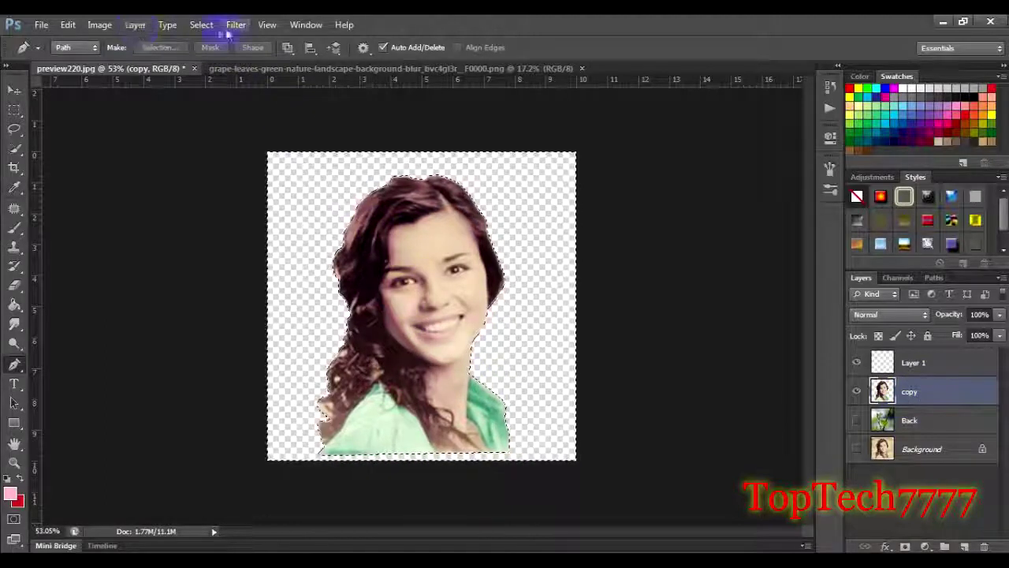
click(201, 24)
click(211, 54)
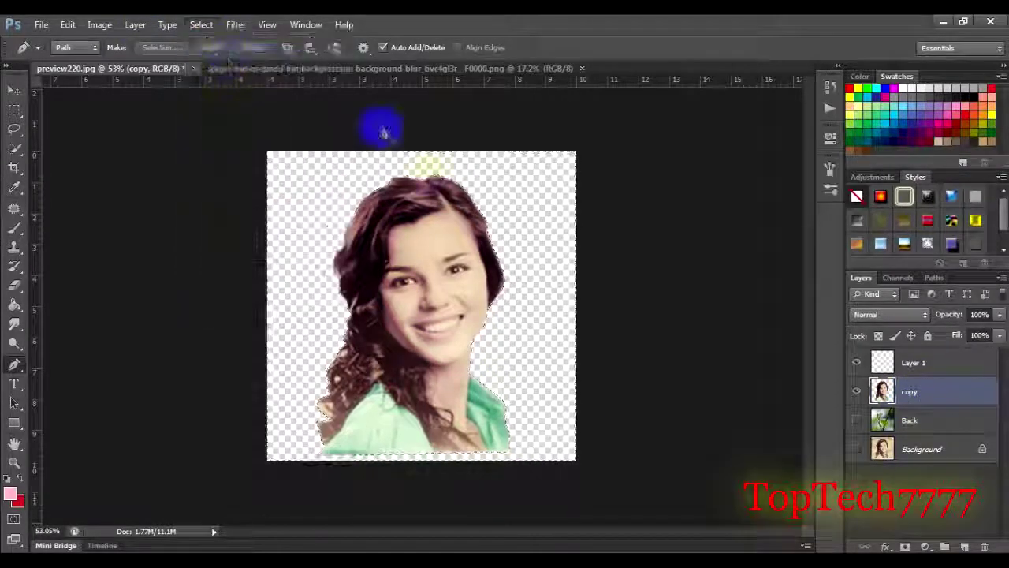
click(14, 89)
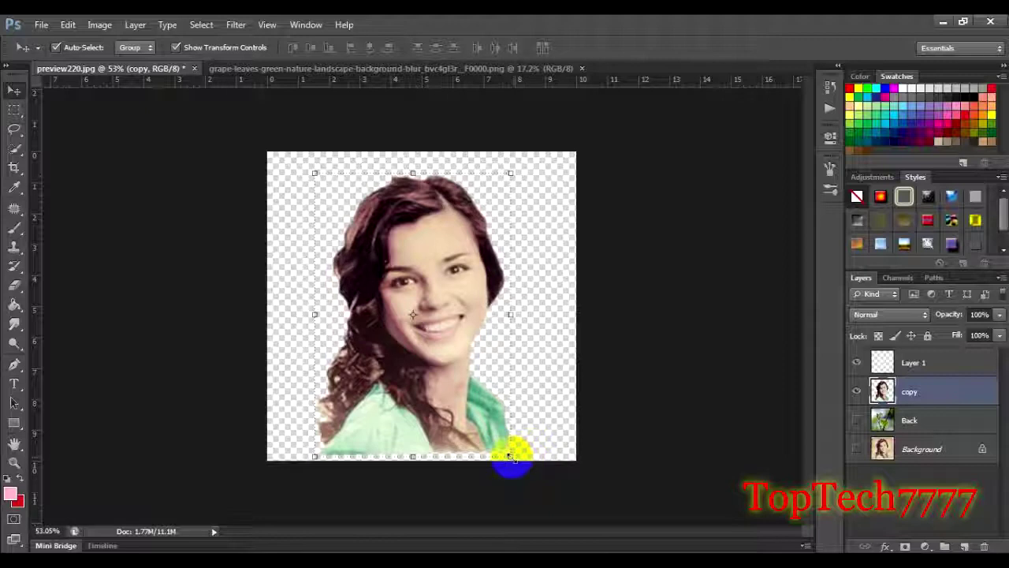
- Scale the cut-out woman up to 109% and apply the transformation
drag(510, 456, 520, 464)
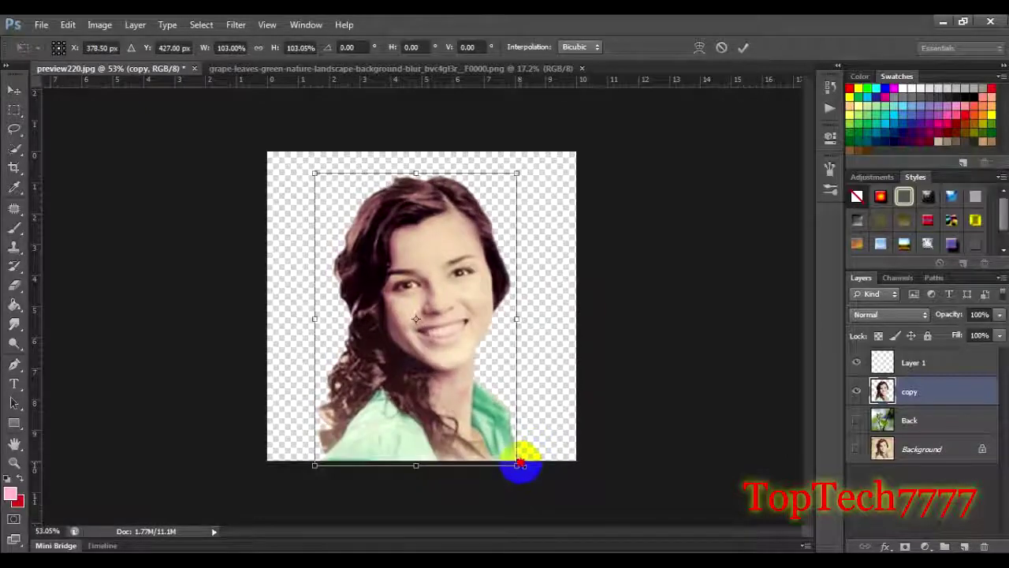
drag(515, 172, 540, 164)
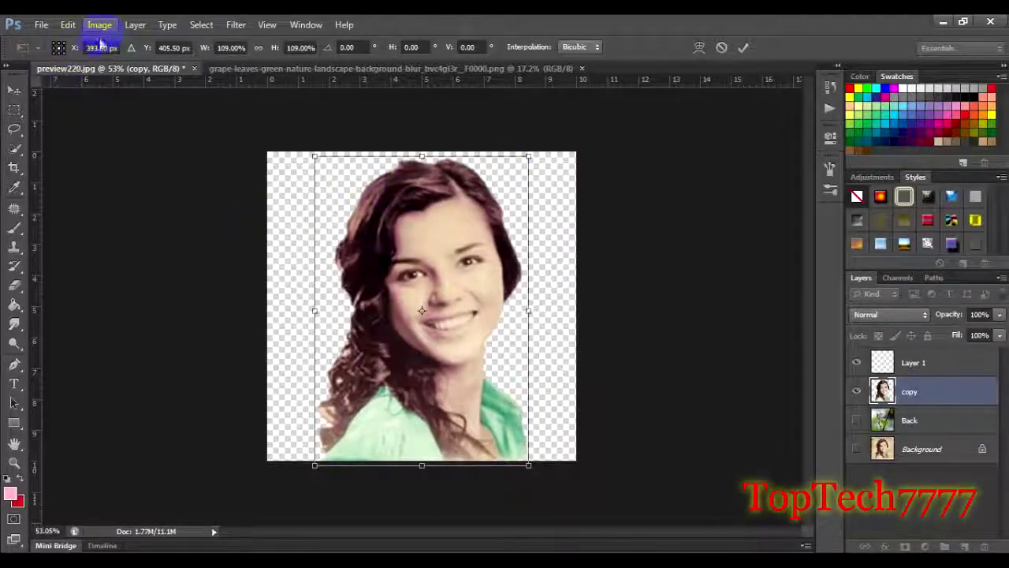
click(16, 88)
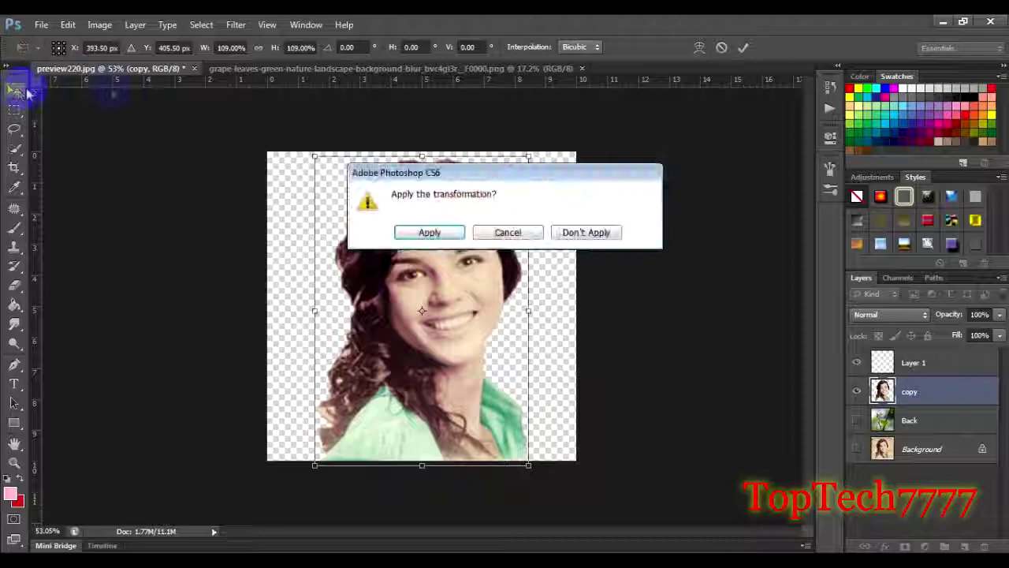
click(416, 229)
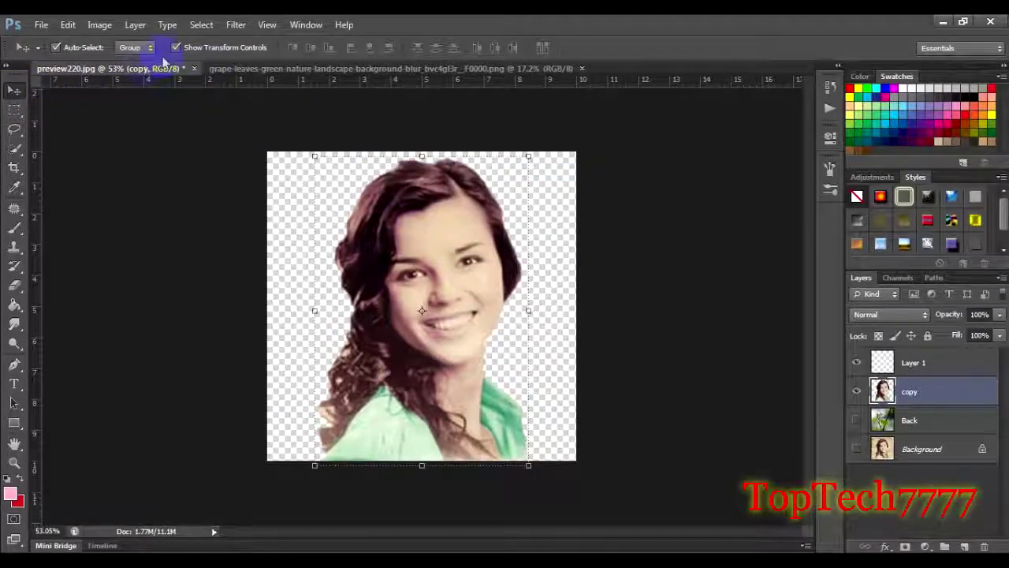
- Hide the transform controls, zoom in and nudge the cut-out a few pixels left
click(188, 49)
scroll(418, 351, up, 3)
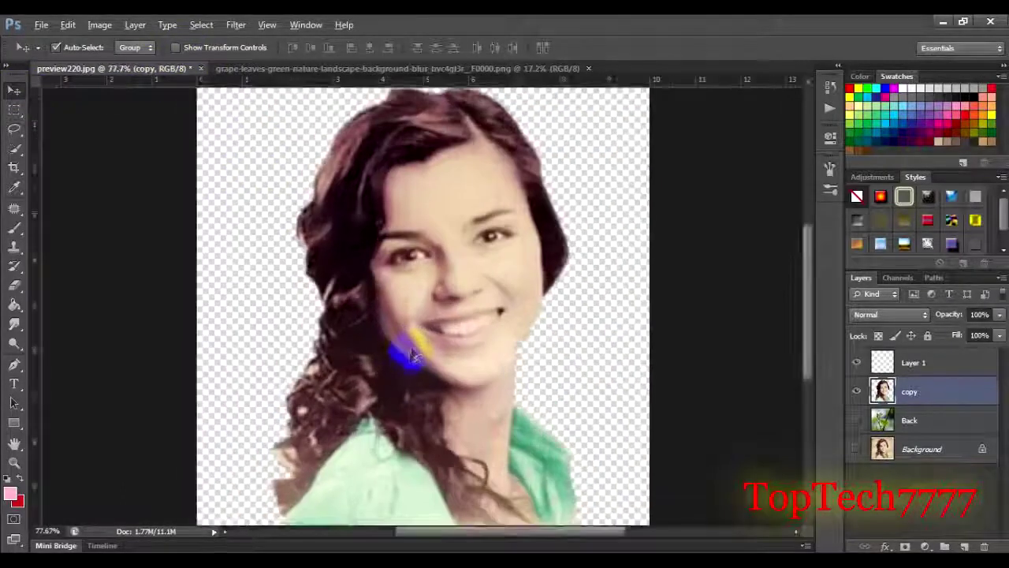
scroll(422, 351, up, 3)
scroll(473, 292, down, 3)
scroll(470, 272, down, 2)
scroll(500, 261, up, 2)
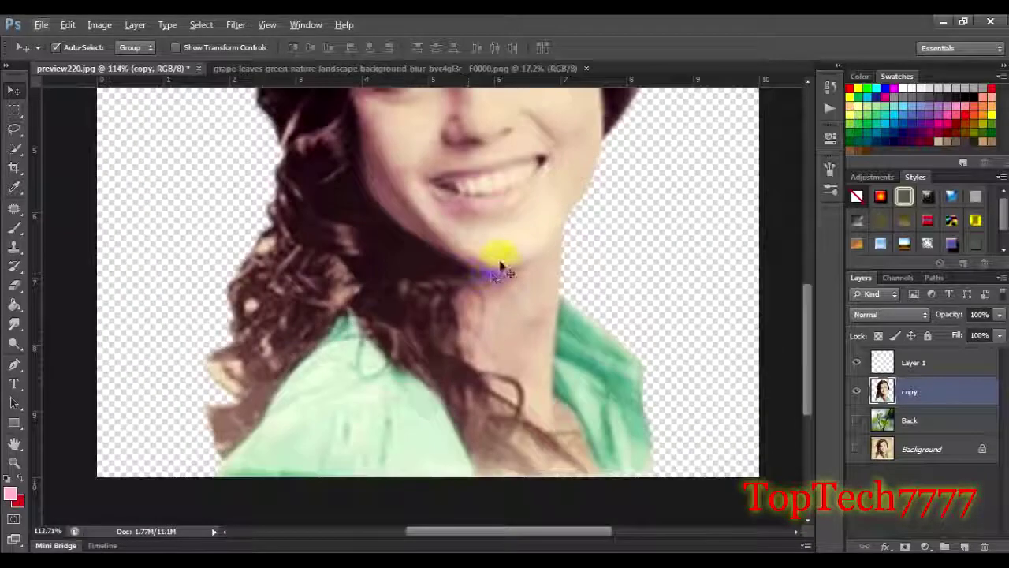
drag(505, 268, 500, 268)
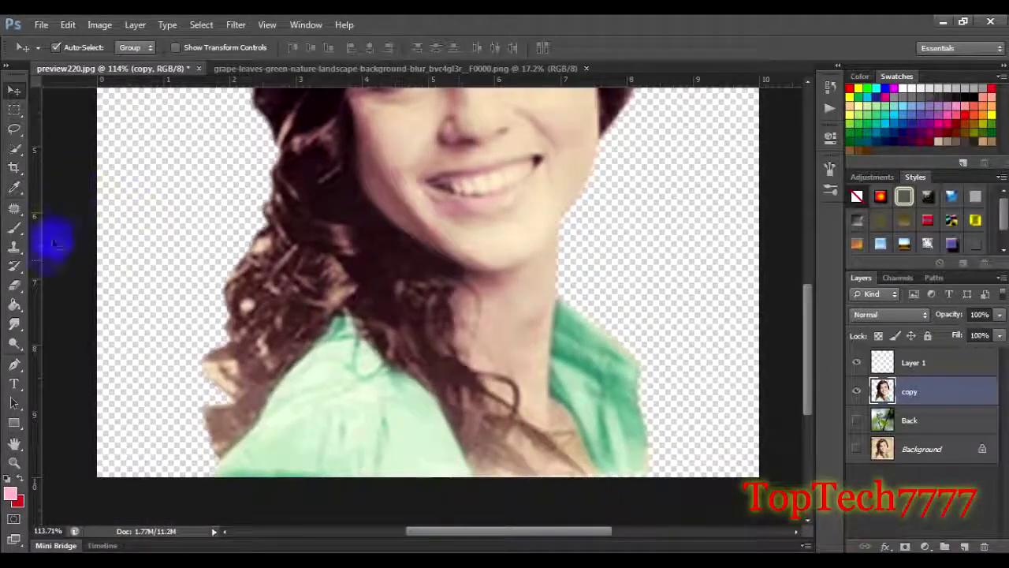
- Erase the leftover background fringes near the neck, shoulder and along the hair edges
click(14, 247)
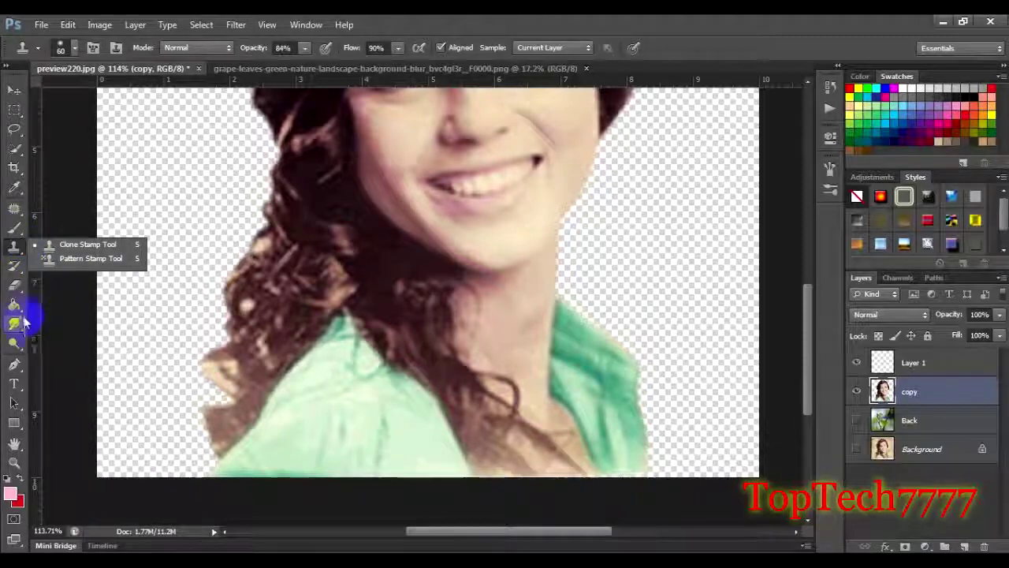
click(14, 284)
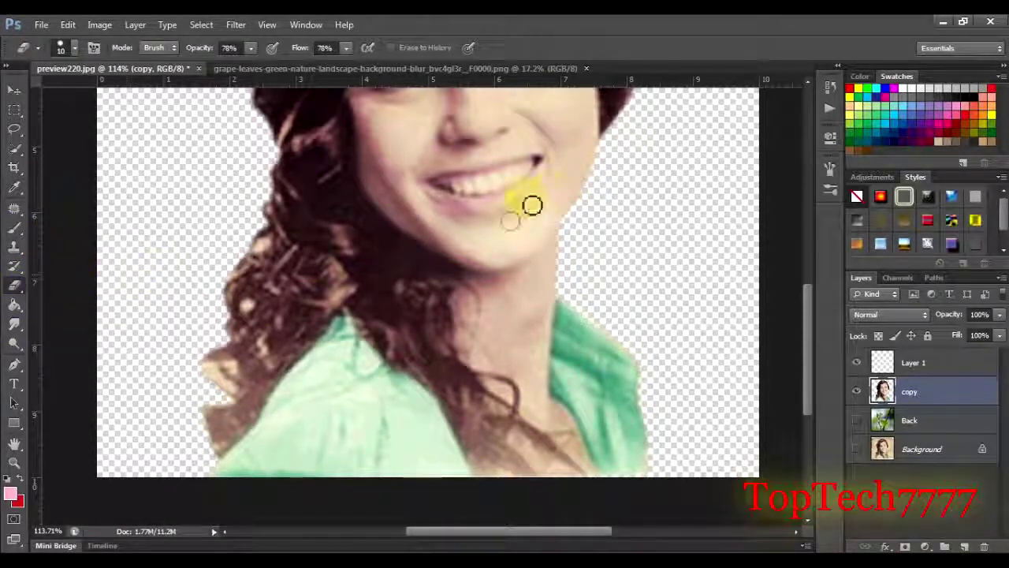
scroll(324, 344, up, 5)
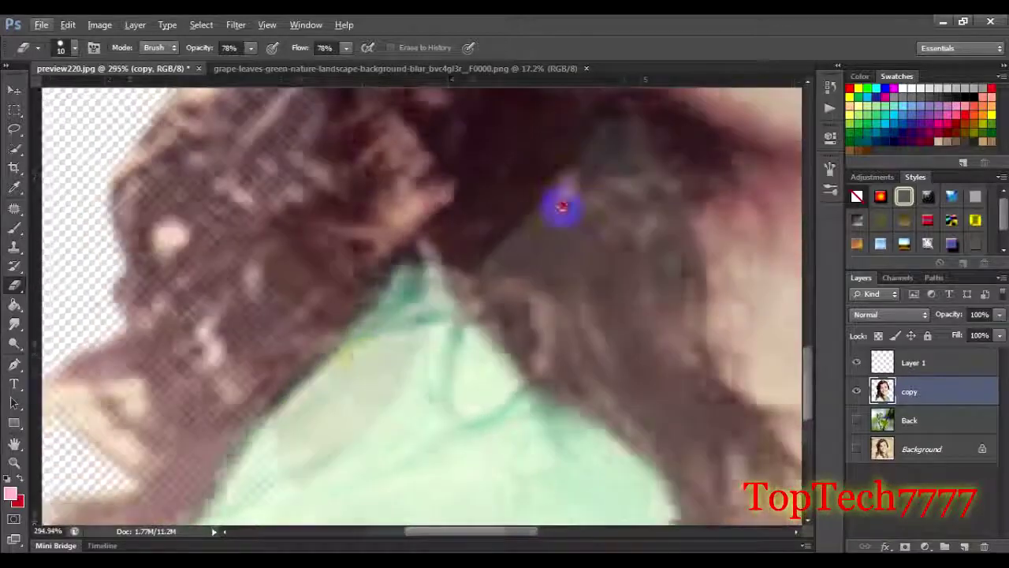
mouse_move(281, 242)
mouse_down()
mouse_move(331, 290)
mouse_move(296, 243)
mouse_move(345, 254)
mouse_up()
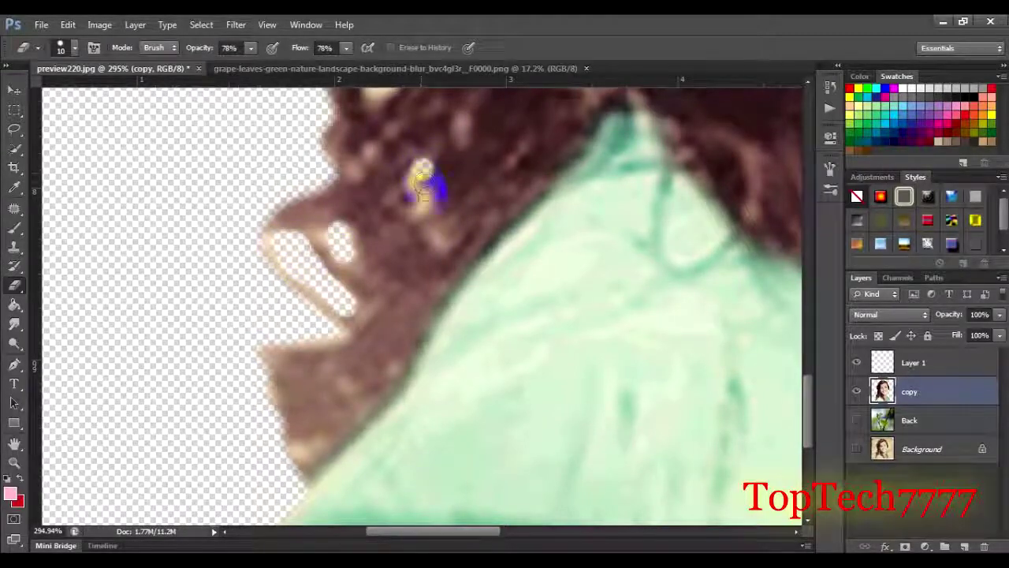
drag(505, 181, 490, 407)
click(420, 149)
drag(434, 146, 401, 260)
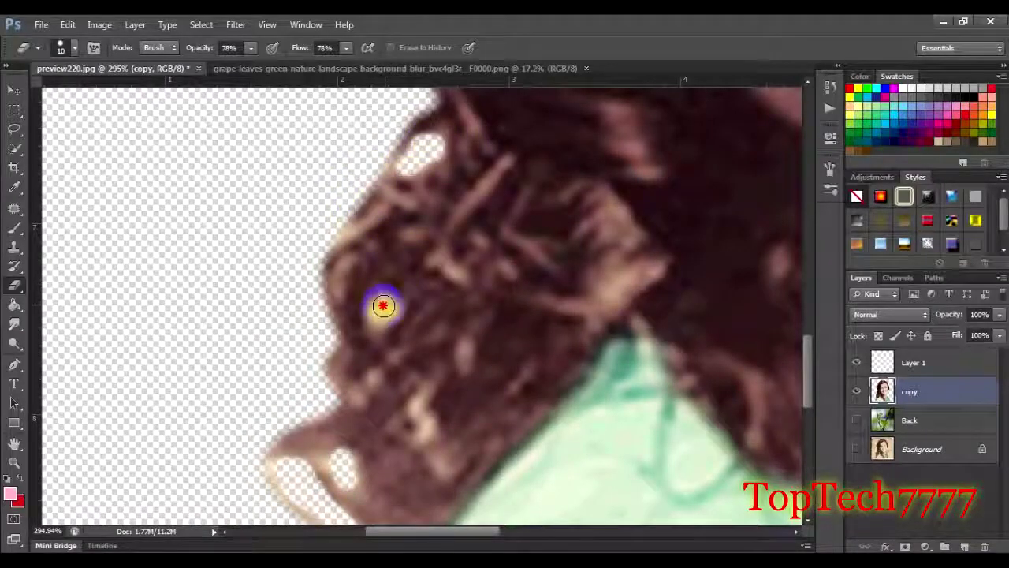
drag(509, 213, 383, 450)
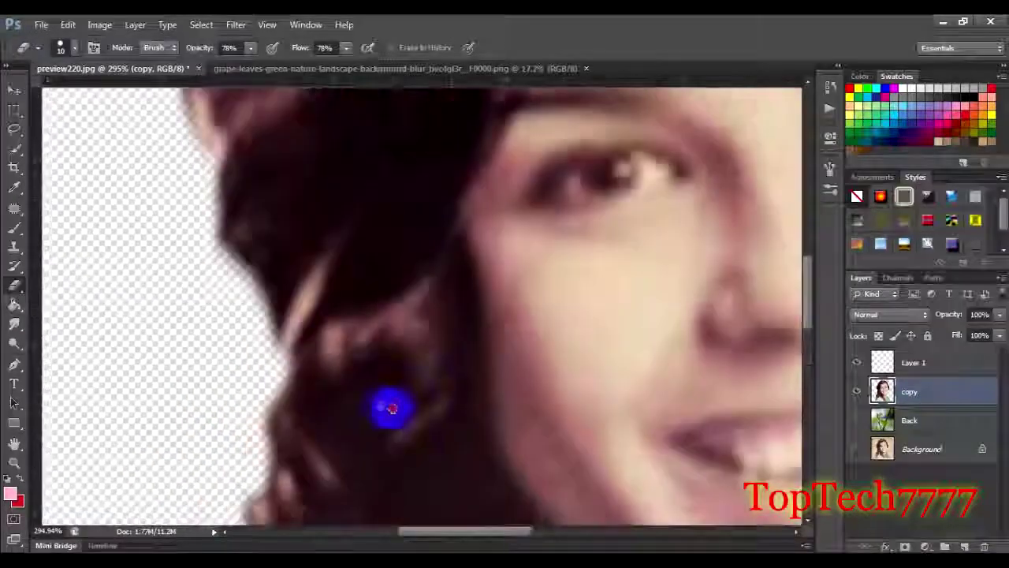
drag(319, 300, 387, 419)
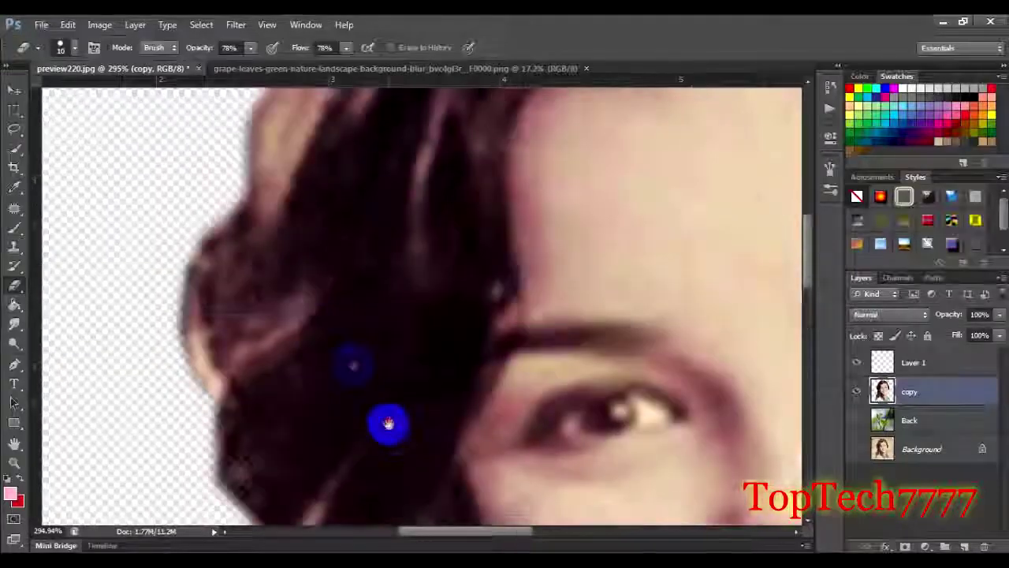
mouse_move(356, 343)
mouse_down()
mouse_move(252, 418)
mouse_move(244, 361)
mouse_up()
- Sample hair with a size-35 Clone Stamp and clone over the rough lower-left hair edge
click(15, 89)
click(15, 289)
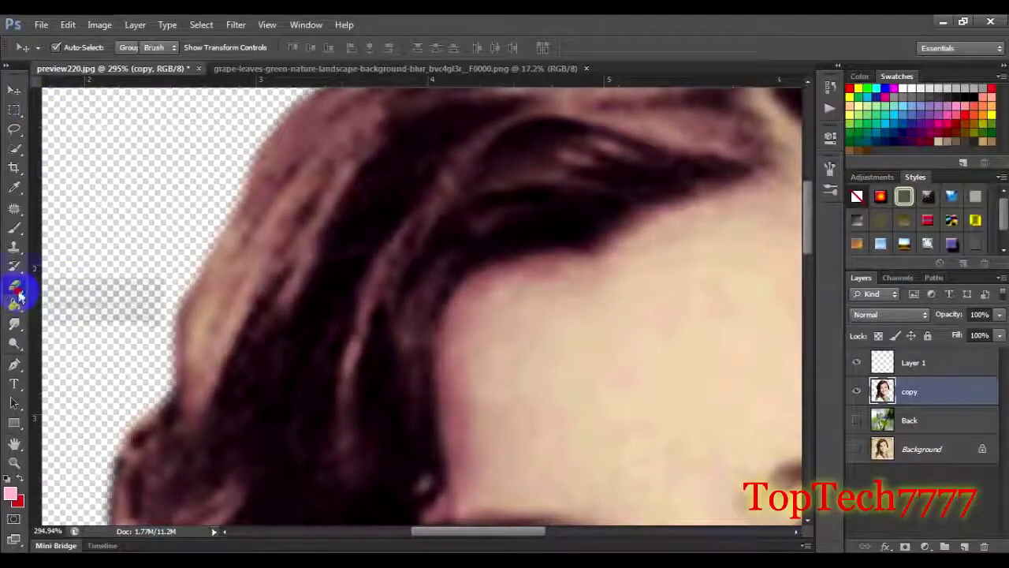
click(14, 246)
click(59, 247)
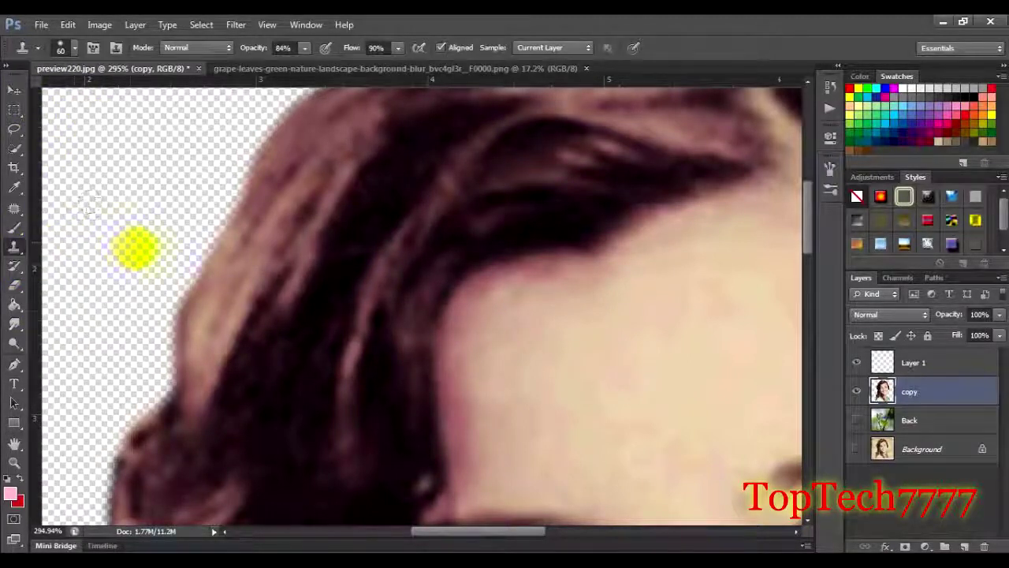
key(bracketleft)
key(bracketleft)
key(bracketleft)
scroll(359, 315, up, 2)
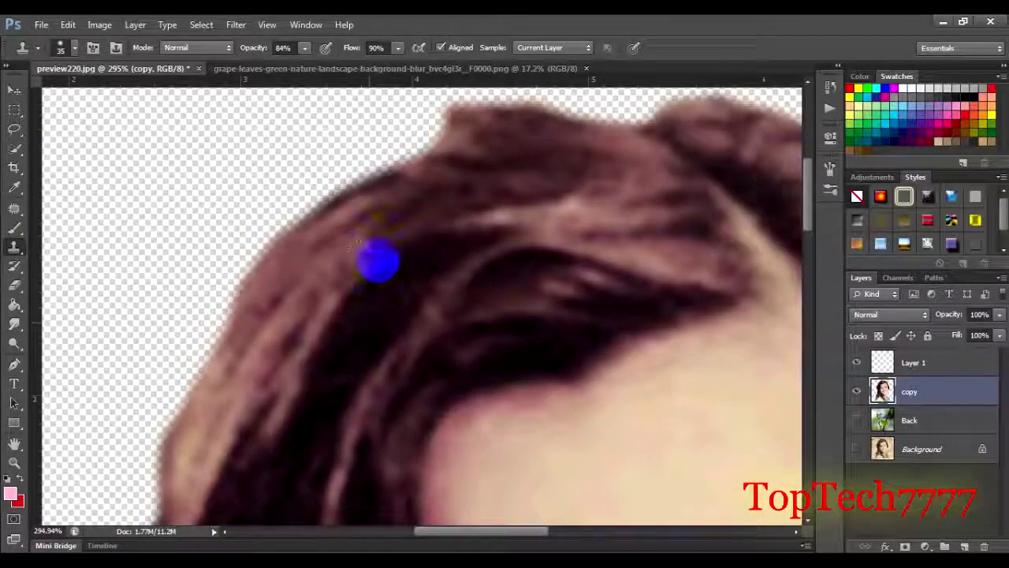
alt+click(319, 306)
mouse_move(320, 306)
mouse_down()
mouse_move(258, 354)
mouse_move(355, 338)
mouse_move(387, 224)
mouse_up()
mouse_move(293, 271)
mouse_down()
mouse_move(271, 288)
mouse_move(274, 347)
mouse_move(279, 297)
mouse_move(234, 395)
mouse_move(288, 276)
mouse_move(379, 231)
mouse_move(322, 308)
mouse_up()
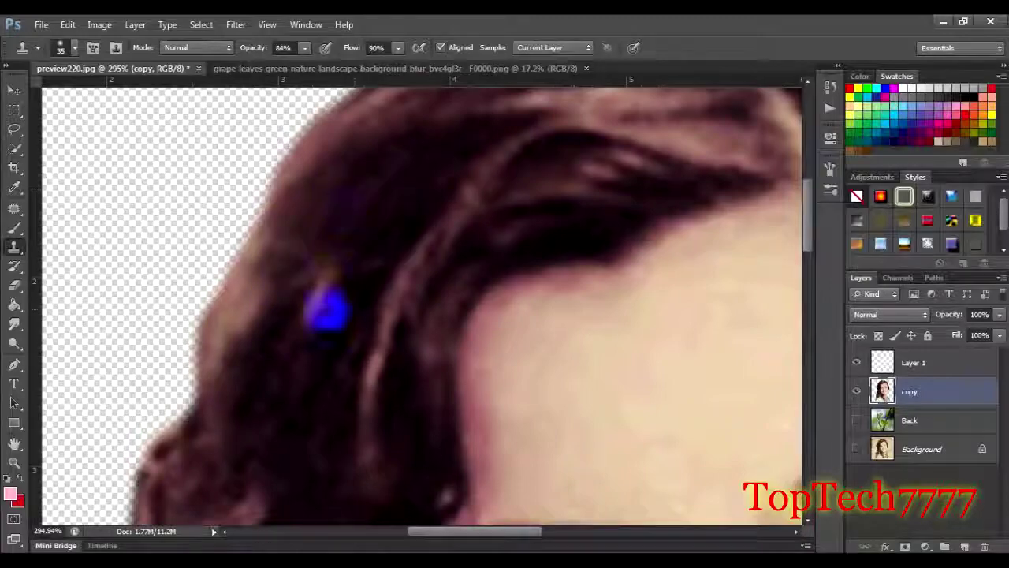
- Continue cloning hair texture along the left hair edge and over transparent patches
scroll(323, 308, down, 3)
scroll(468, 200, down, 2)
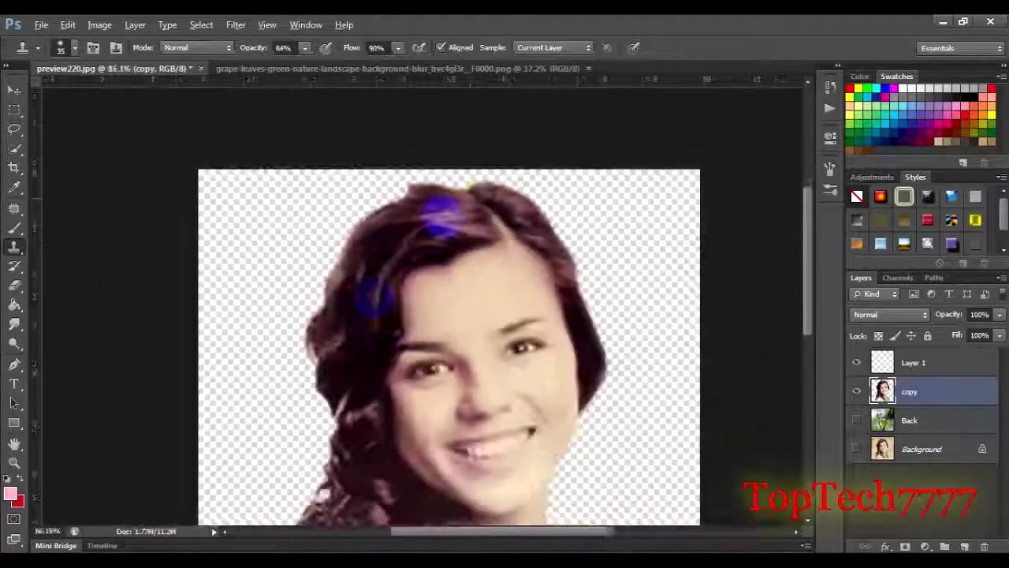
scroll(343, 311, up, 3)
scroll(334, 270, up, 2)
drag(340, 263, 402, 249)
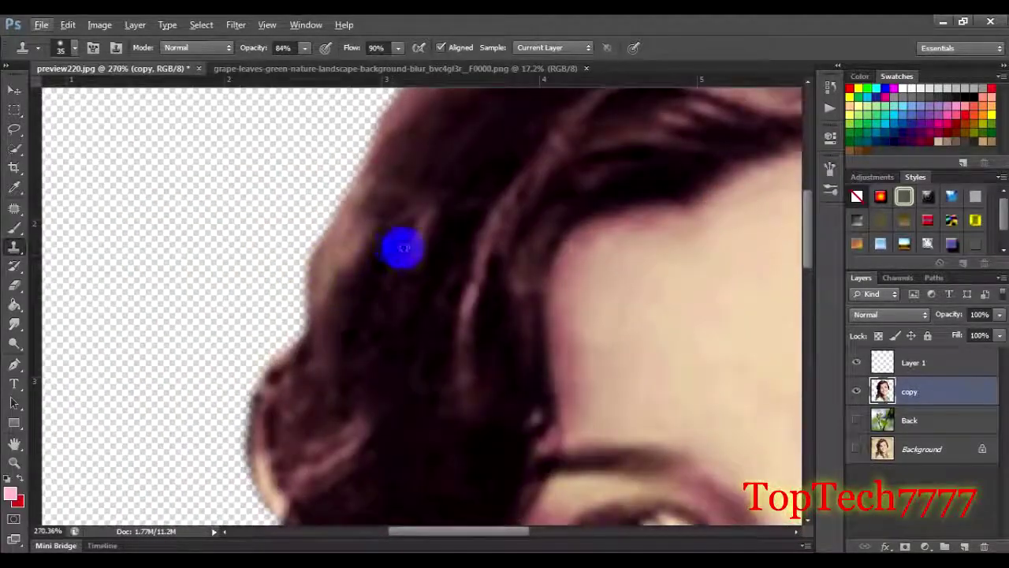
scroll(348, 286, down, 2)
scroll(360, 129, down, 2)
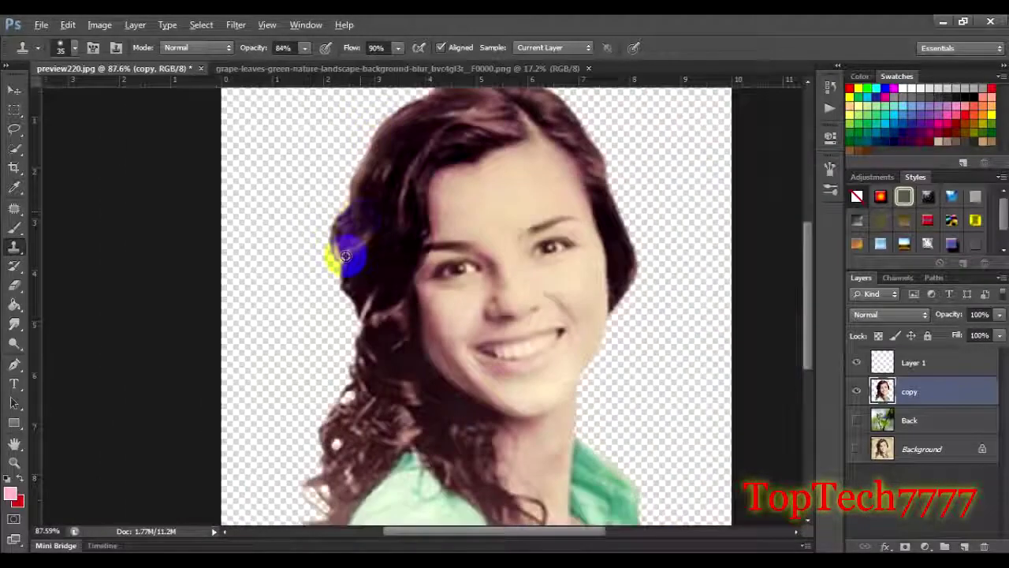
scroll(349, 236, up, 2)
scroll(349, 225, up, 1)
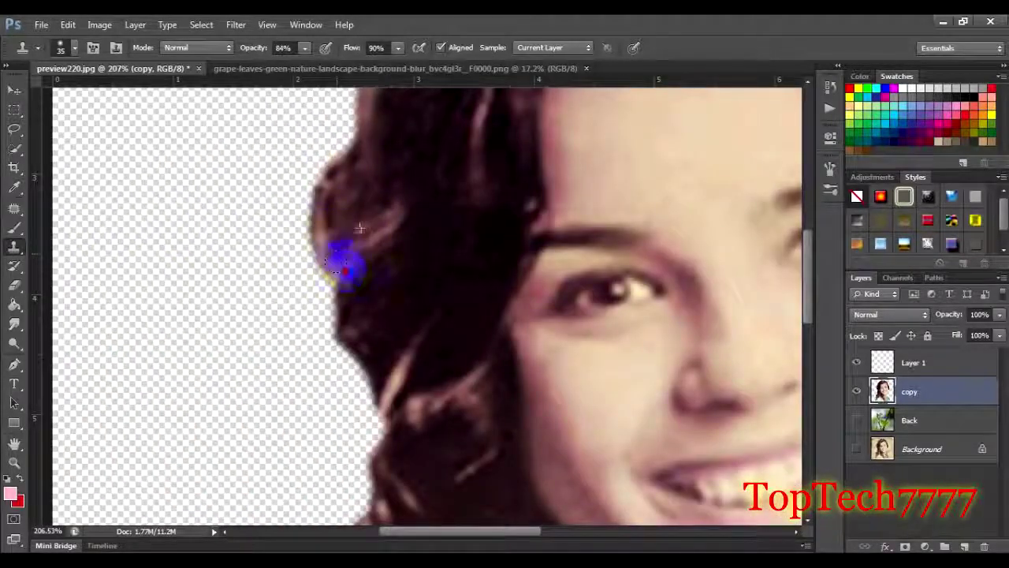
scroll(359, 165, down, 2)
scroll(376, 399, down, 1)
scroll(368, 399, up, 2)
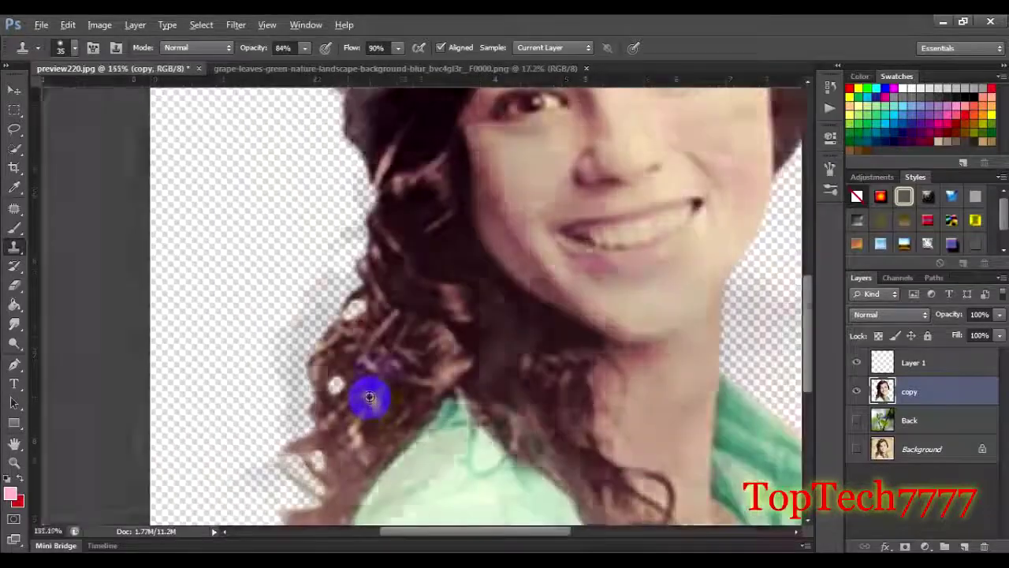
scroll(392, 256, up, 2)
mouse_move(355, 257)
mouse_down()
mouse_move(365, 248)
mouse_move(336, 267)
mouse_up()
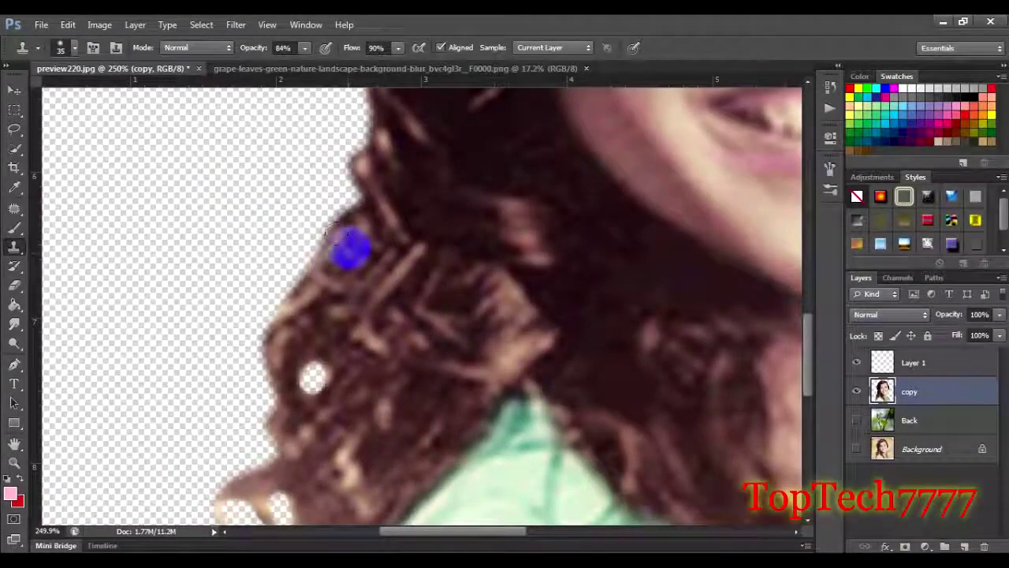
scroll(353, 236, down, 2)
scroll(345, 282, up, 2)
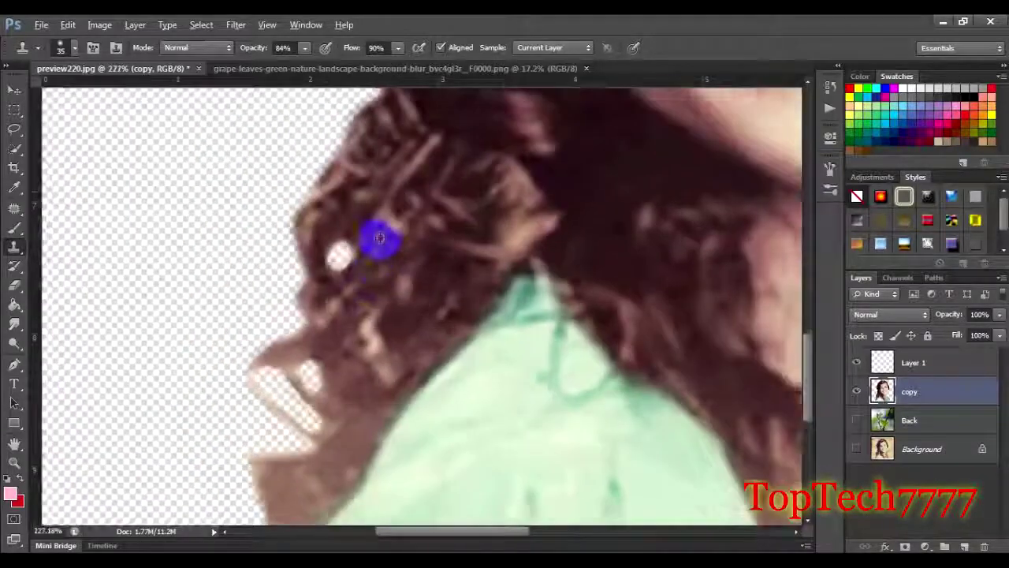
scroll(339, 272, down, 2)
scroll(384, 220, up, 1)
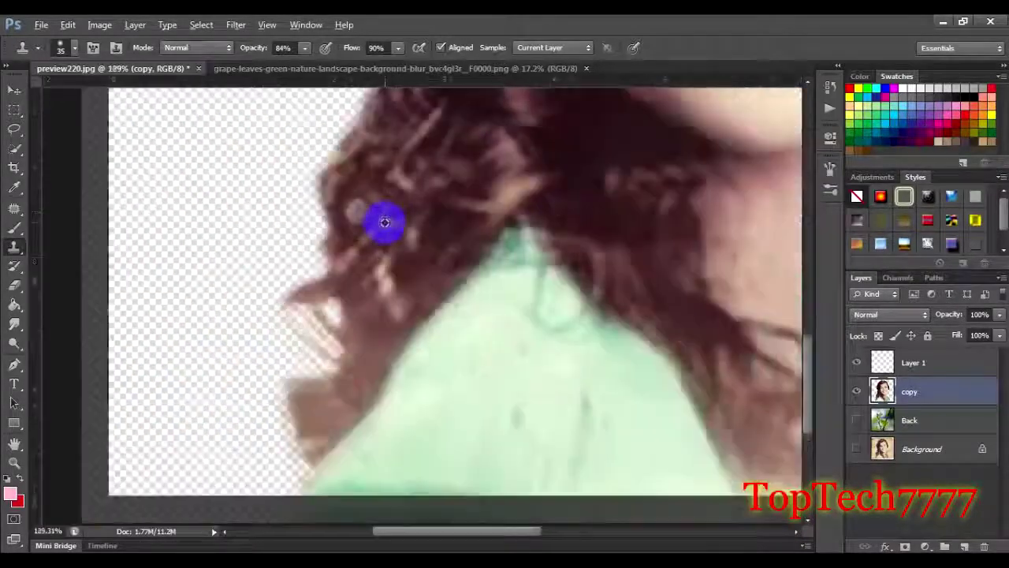
scroll(349, 211, up, 2)
scroll(347, 203, down, 1)
scroll(394, 157, down, 1)
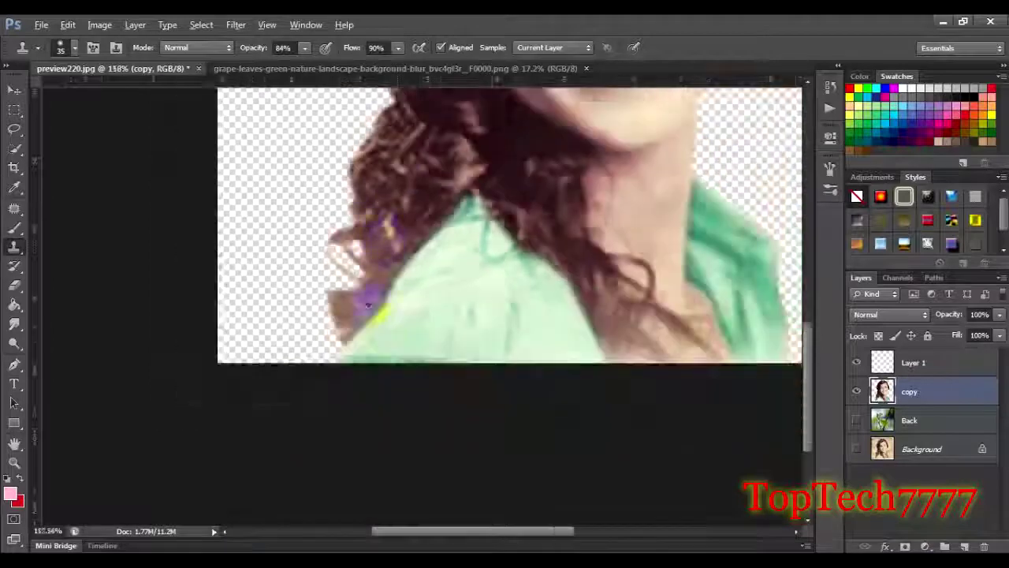
scroll(372, 305, up, 1)
scroll(376, 277, up, 1)
mouse_move(347, 187)
mouse_down()
mouse_move(299, 203)
mouse_move(340, 237)
mouse_up()
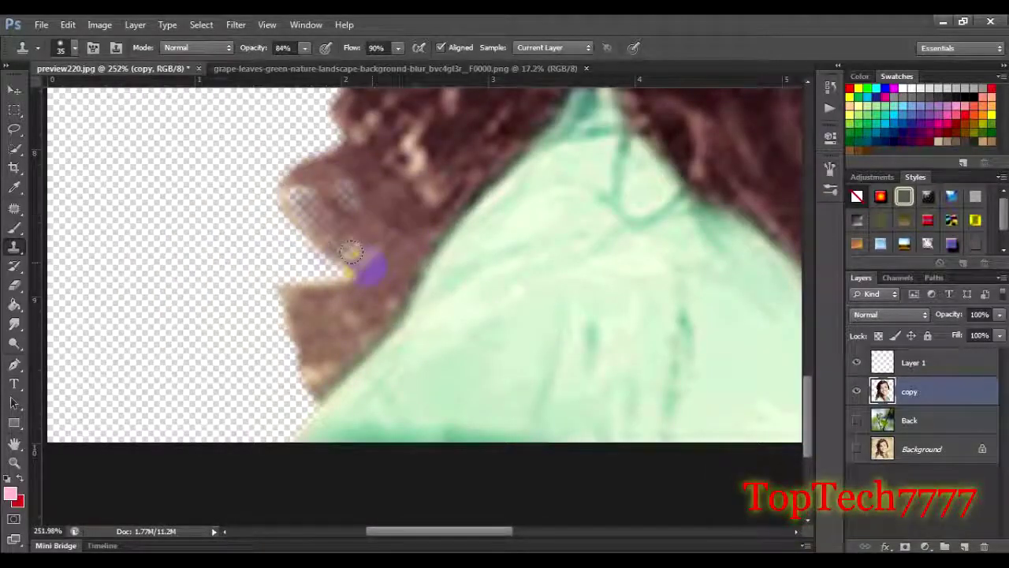
- Patch the see-through spots in the lower and upper hair with cloned texture
click(322, 335)
click(309, 350)
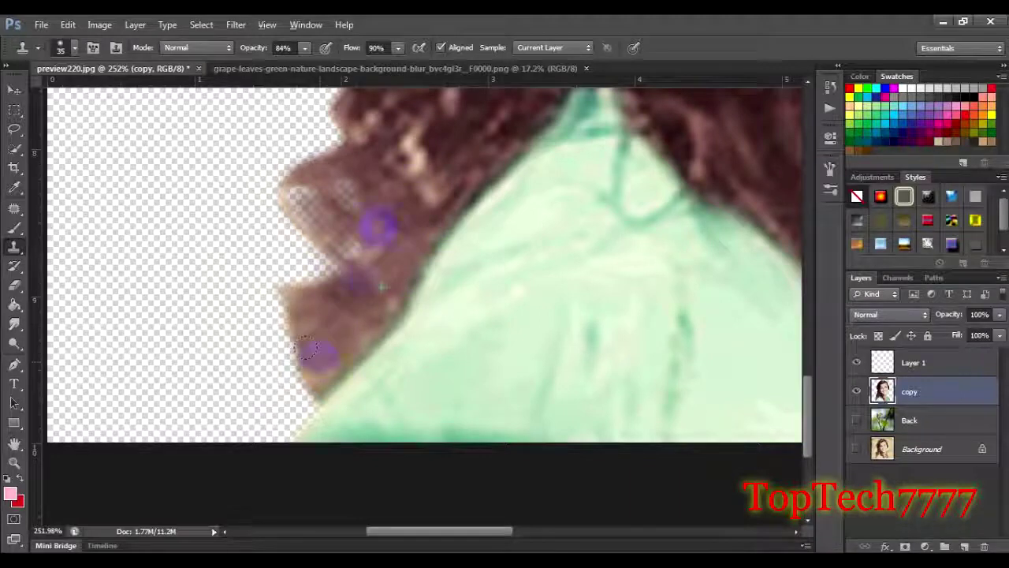
click(437, 167)
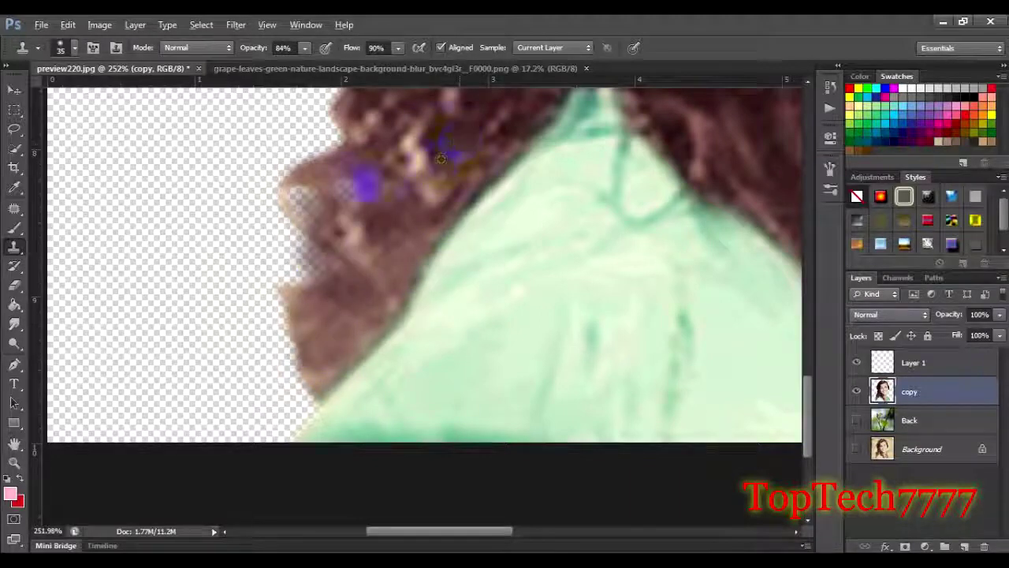
click(326, 266)
click(473, 130)
click(441, 158)
click(505, 121)
click(478, 128)
click(450, 146)
mouse_move(451, 147)
mouse_down()
mouse_move(428, 180)
mouse_move(451, 142)
mouse_move(421, 159)
mouse_move(429, 142)
mouse_move(371, 198)
mouse_move(354, 168)
mouse_move(320, 223)
mouse_move(320, 198)
mouse_move(363, 190)
mouse_up()
- Fill the remaining gaps down the hair's left edge with cloned strokes
drag(300, 194, 316, 270)
scroll(331, 289, down, 2)
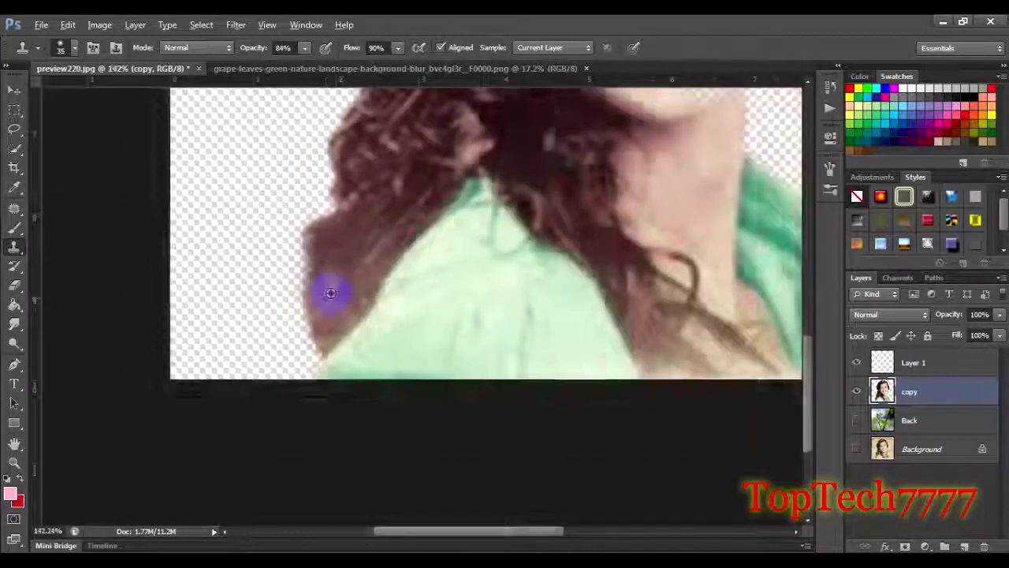
scroll(378, 216, down, 2)
scroll(353, 239, up, 2)
mouse_move(353, 239)
mouse_down()
mouse_move(333, 203)
mouse_move(304, 275)
mouse_move(308, 192)
mouse_move(342, 159)
mouse_up()
mouse_move(307, 236)
mouse_down()
mouse_move(286, 280)
mouse_move(311, 165)
mouse_move(340, 216)
mouse_up()
scroll(399, 218, down, 3)
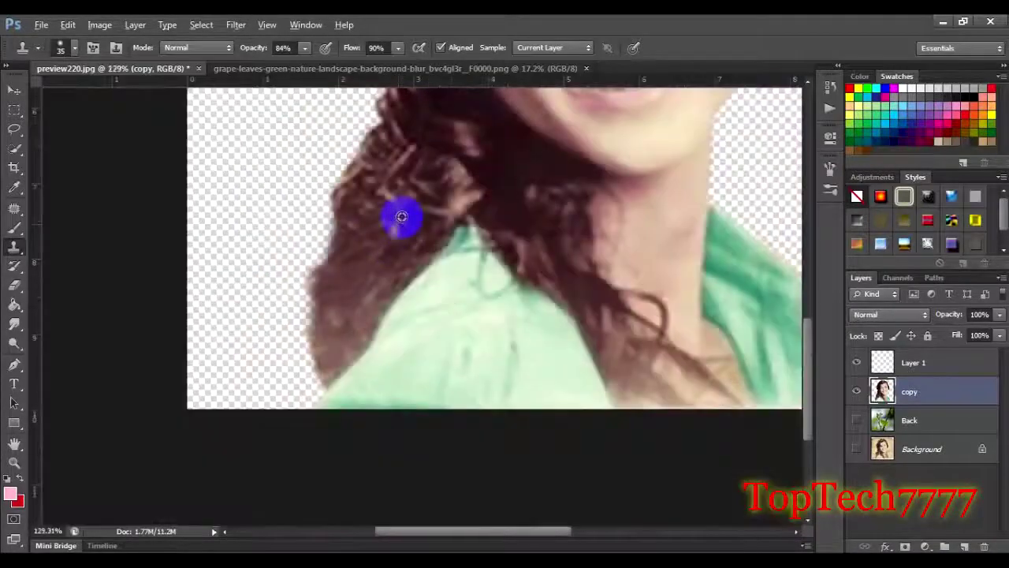
scroll(401, 217, down, 3)
scroll(402, 216, down, 1)
- Turn on the Back layer to show the blurred green leaf background behind the woman
scroll(404, 213, down, 1)
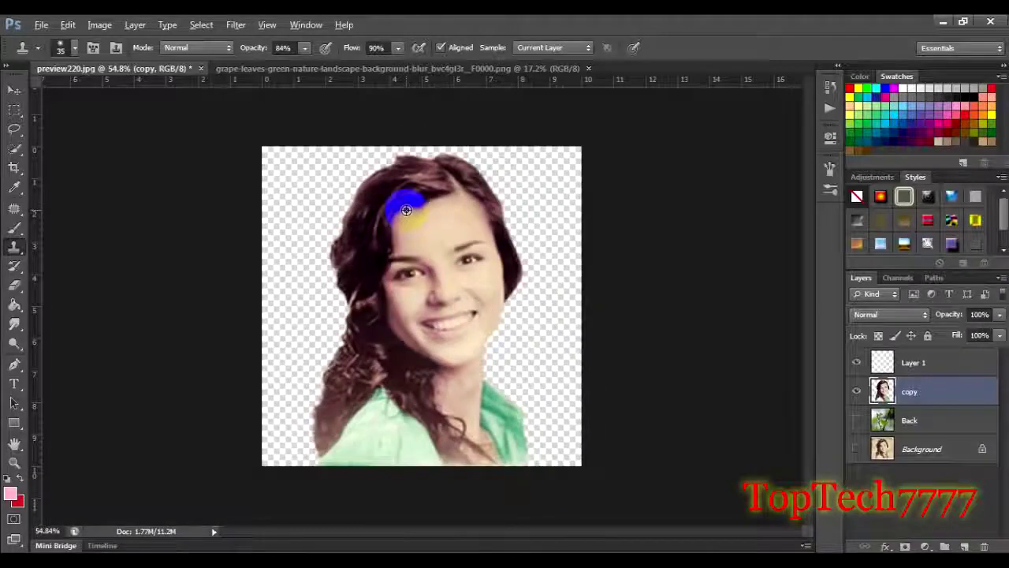
scroll(406, 210, down, 1)
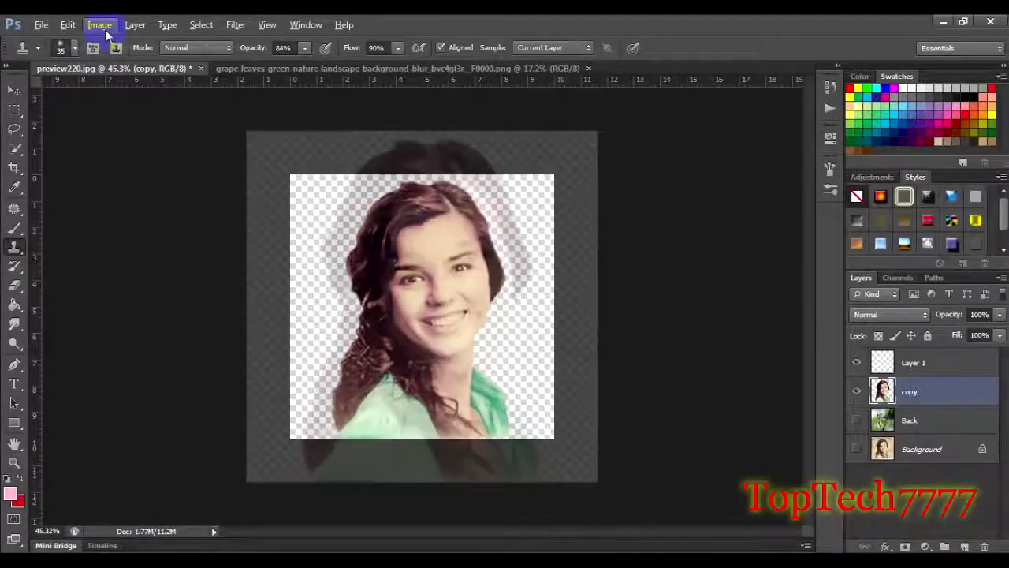
scroll(436, 255, up, 2)
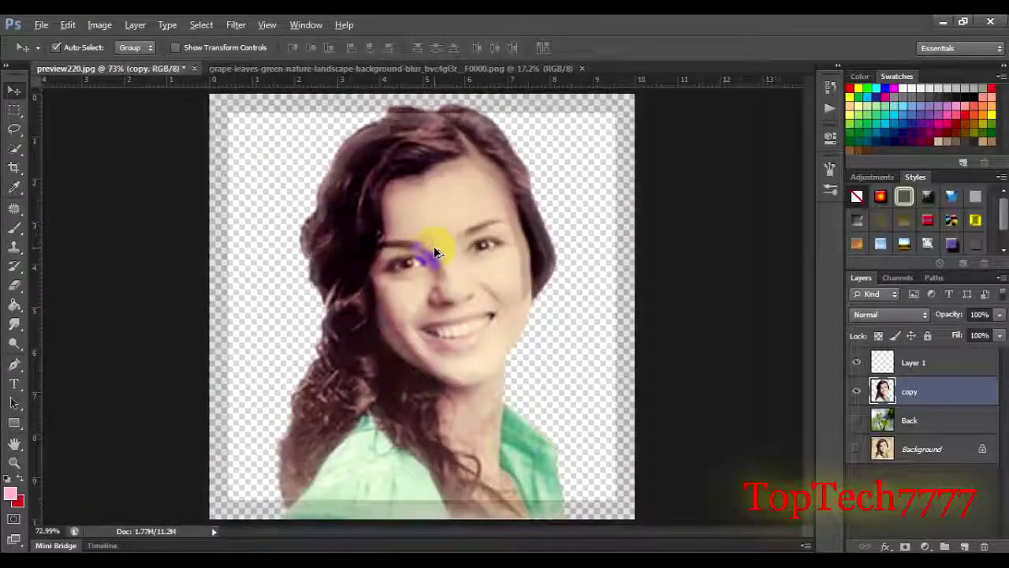
scroll(436, 254, down, 1)
click(856, 425)
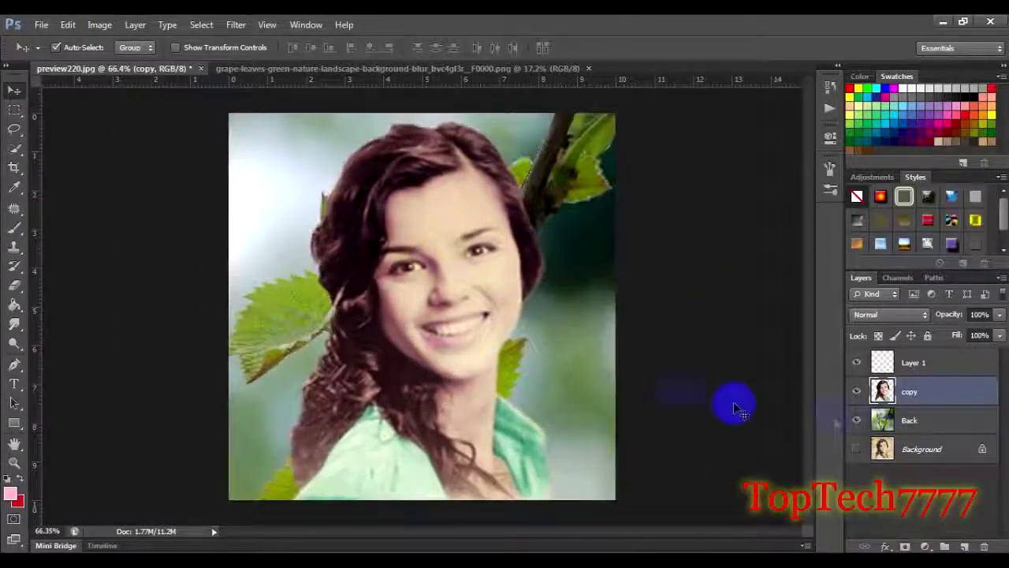
scroll(386, 290, up, 3)
scroll(386, 296, down, 2)
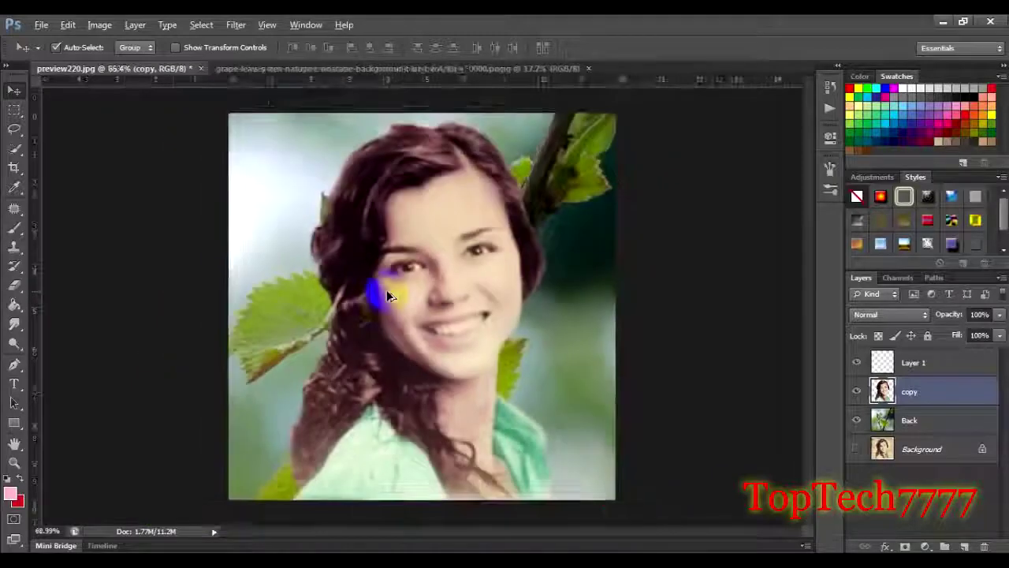
scroll(386, 296, down, 1)
scroll(386, 295, down, 1)
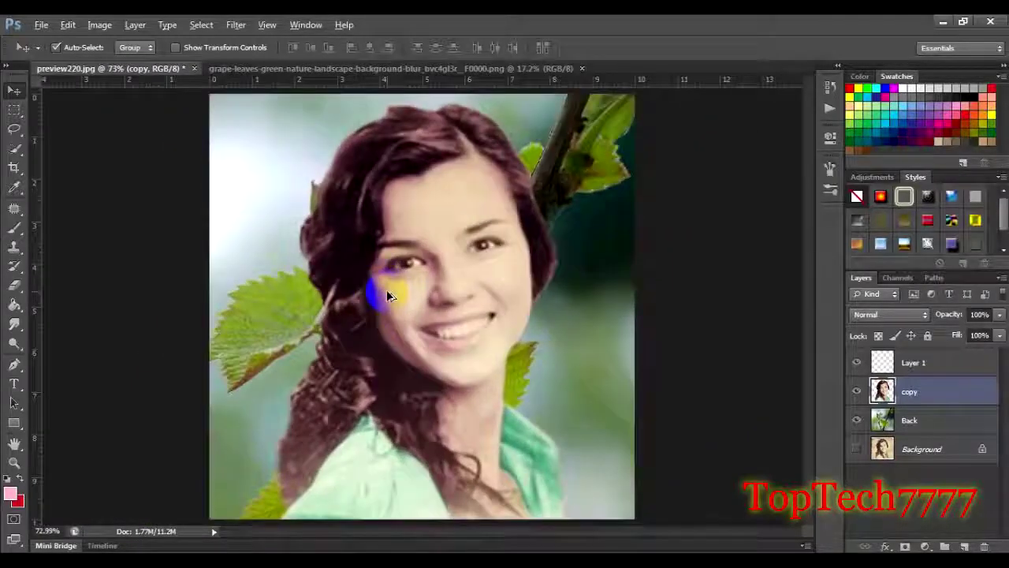
scroll(386, 289, down, 1)
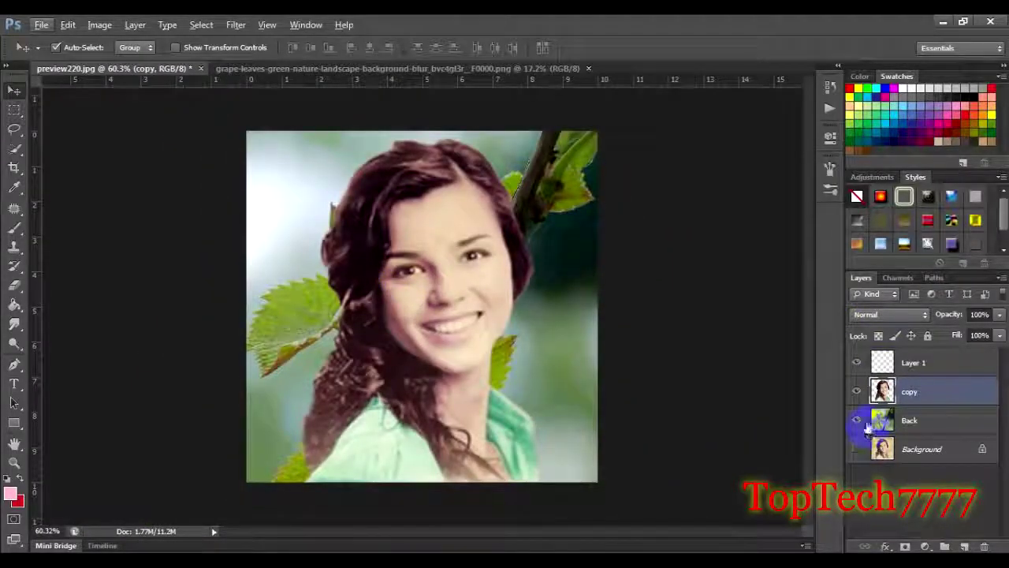
- Merge the Back, copy and Layer 1 layers into one with Ctrl+E
double_click(884, 452)
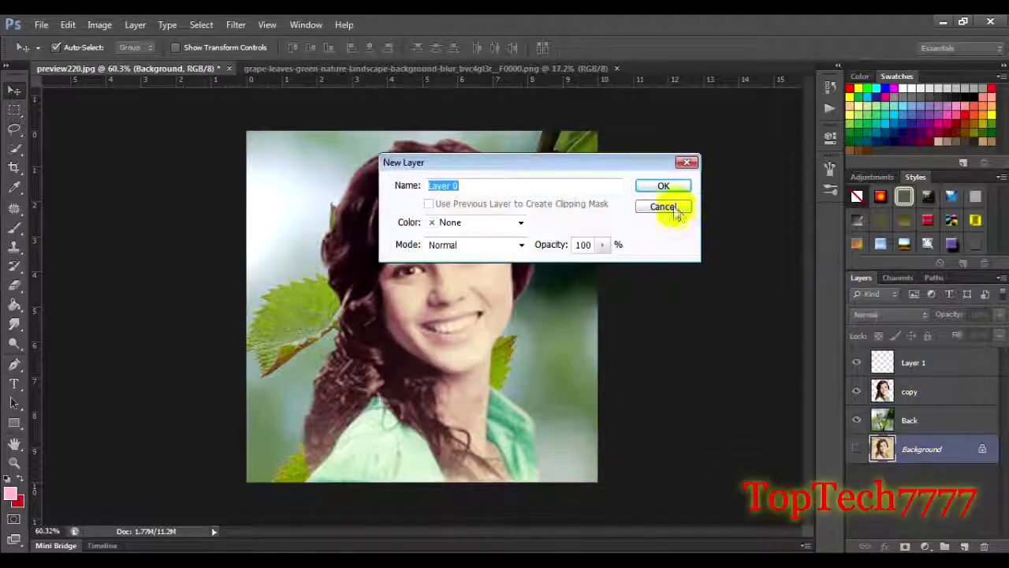
click(663, 206)
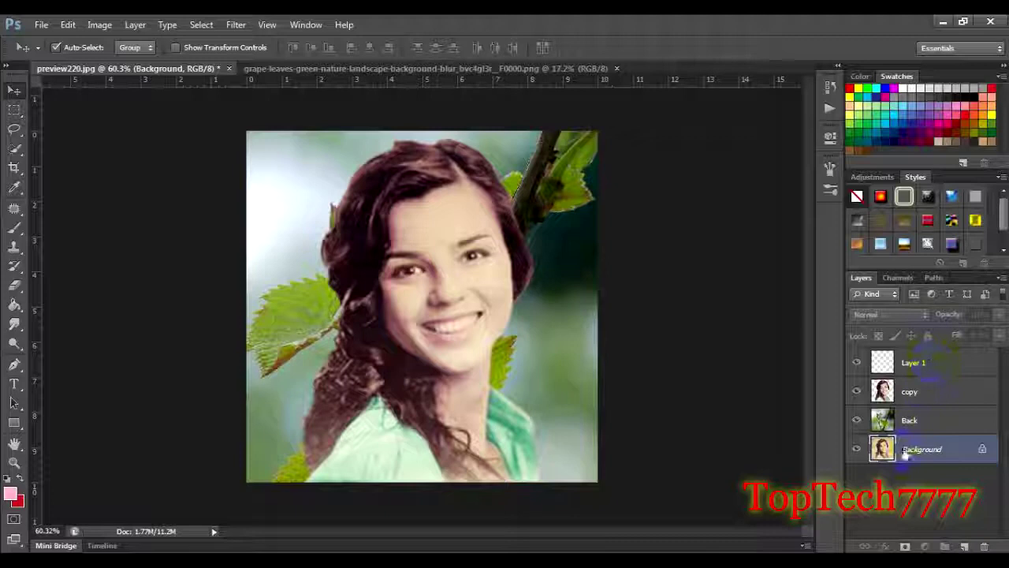
click(910, 428)
shift+click(928, 395)
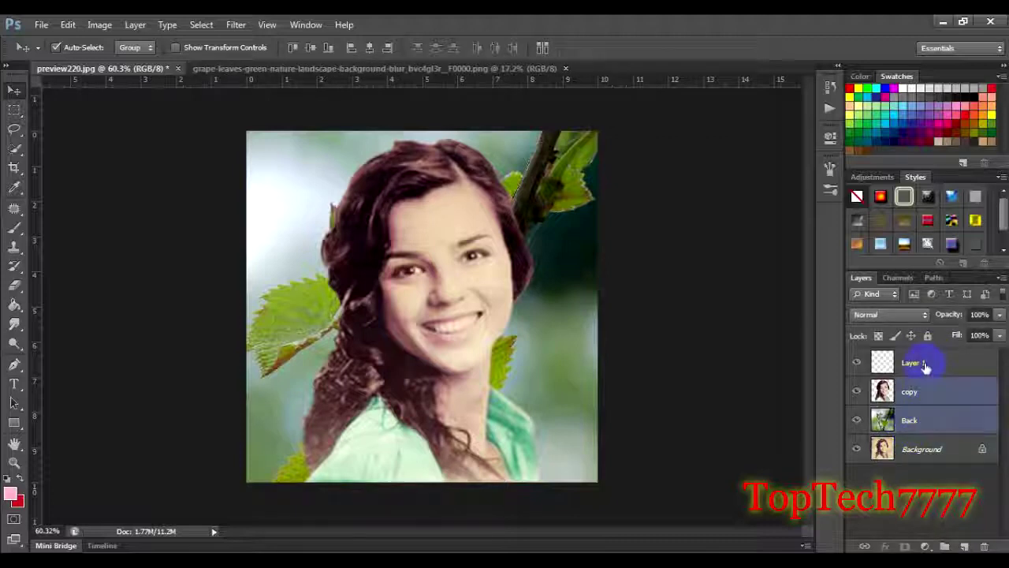
shift+click(926, 364)
key(ctrl+e)
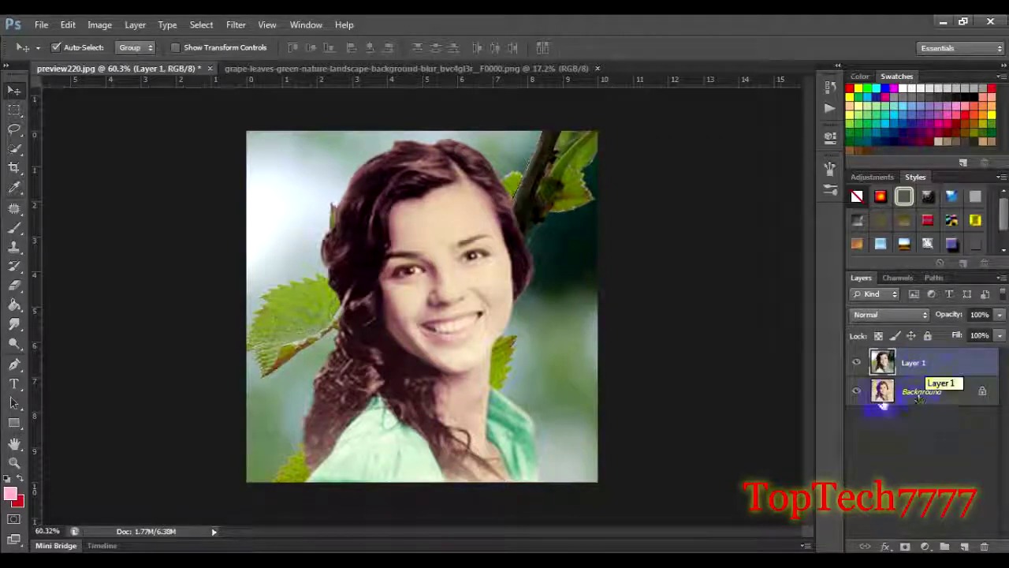
- Toggle the merged Layer 1 to compare it with the original photo, leaving it visible
click(857, 363)
click(857, 363)
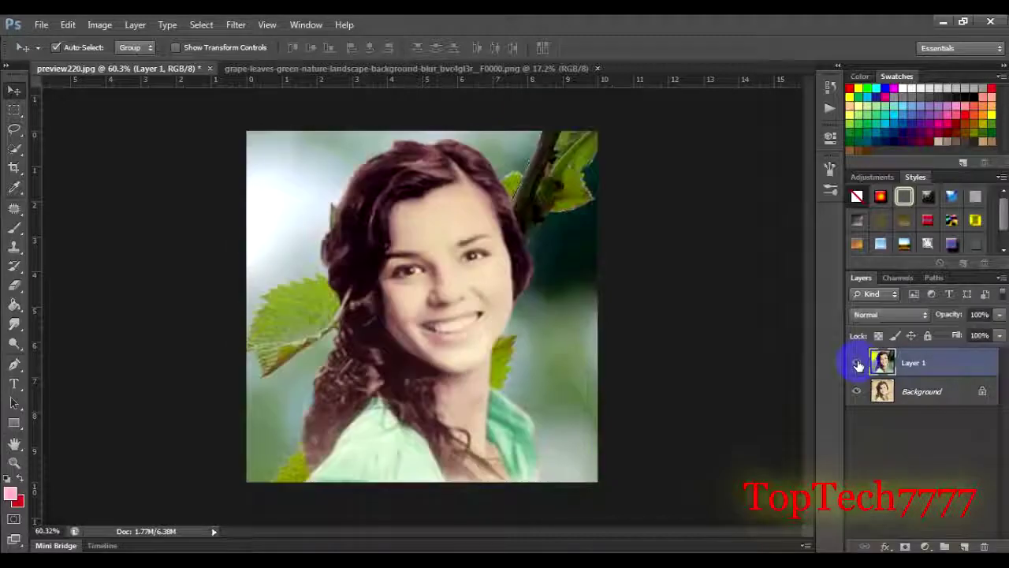
click(858, 363)
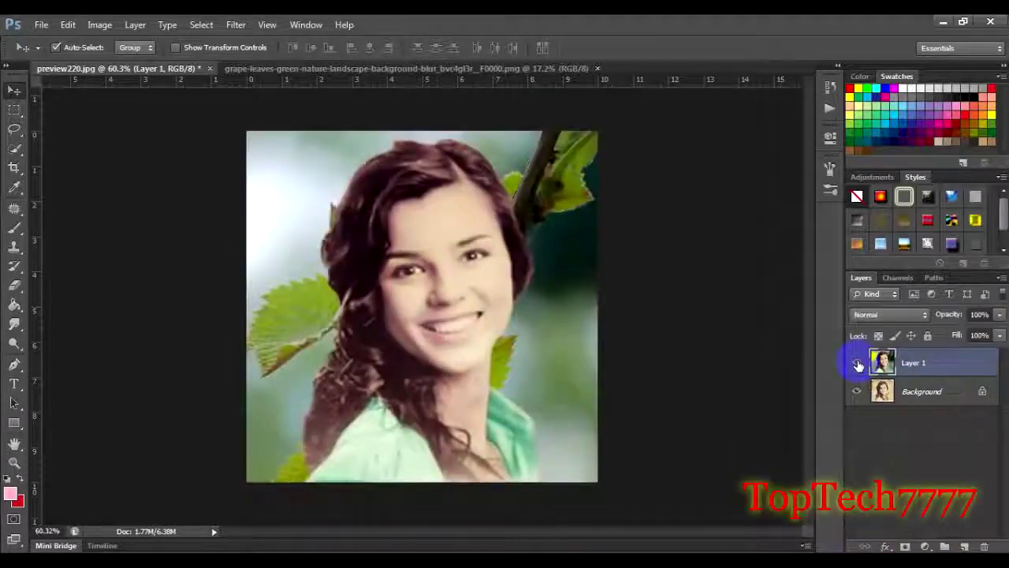
click(857, 363)
click(857, 363)
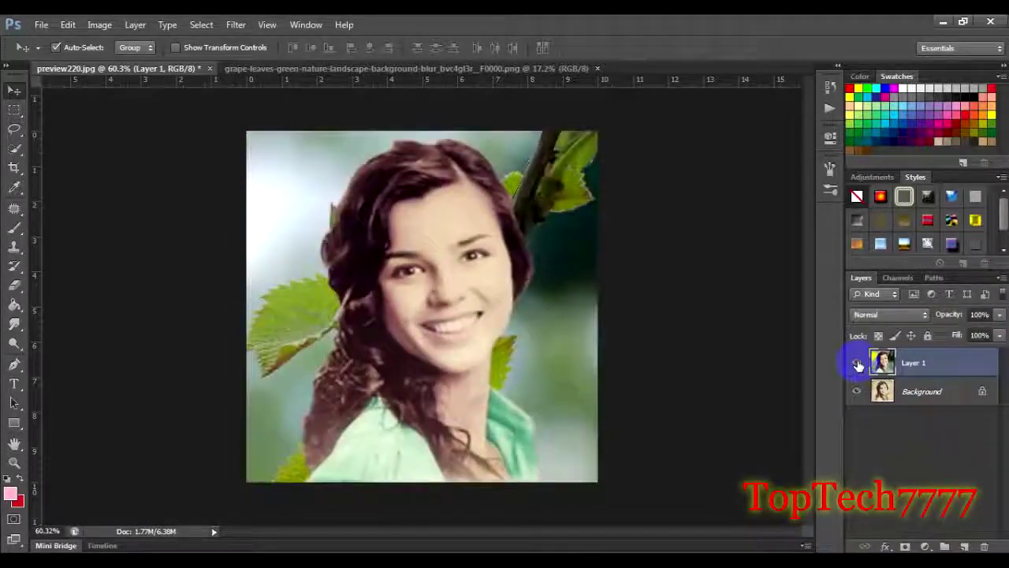
click(857, 363)
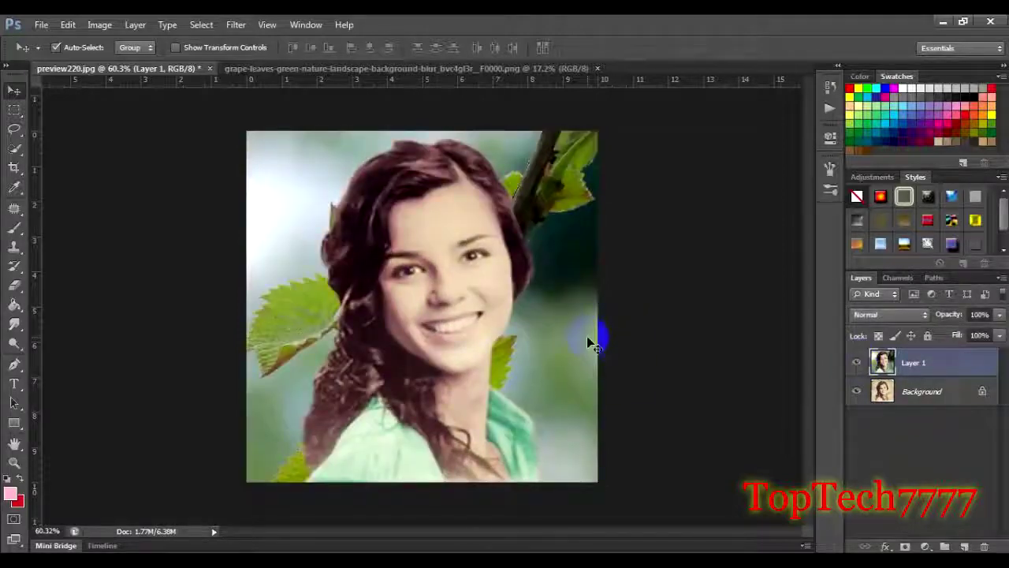